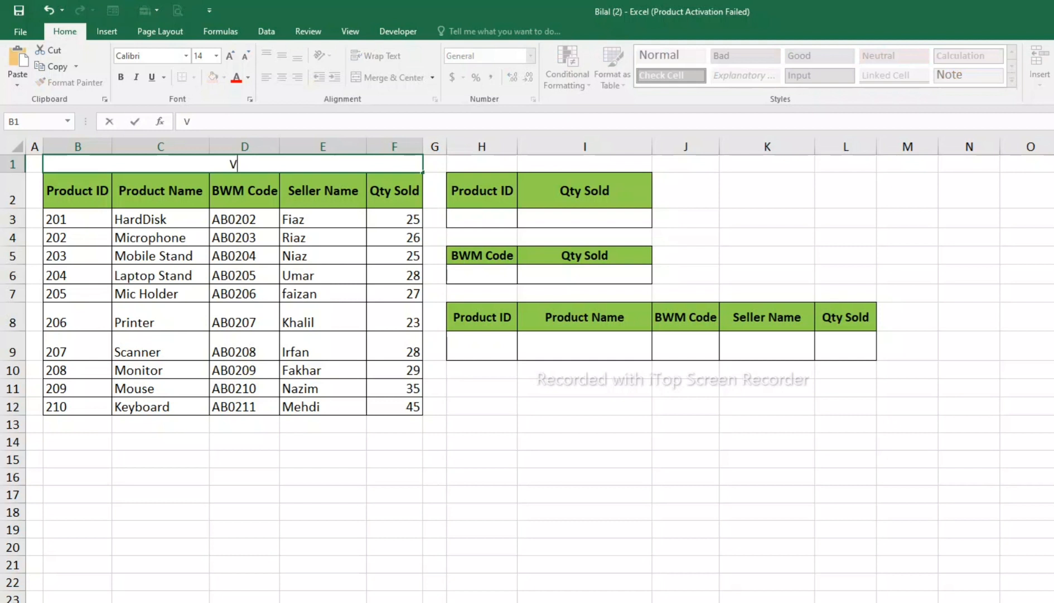
Step: Enter the title "VLOOKUP WITH COLUMN & COLUMNS" in the merged cell B1 above the product table
type("KU")
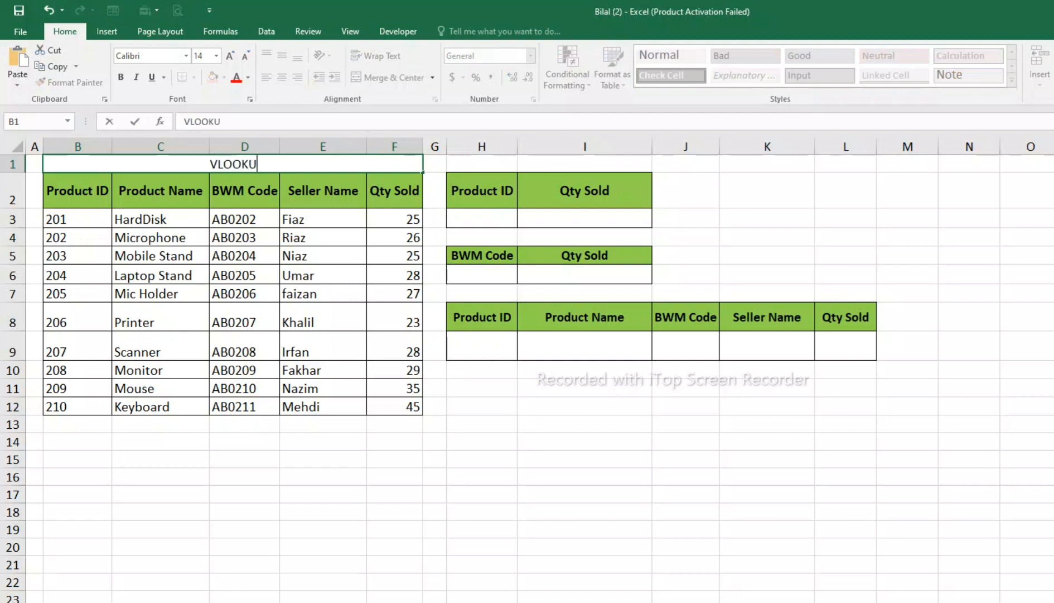
type("P WITH SUM")
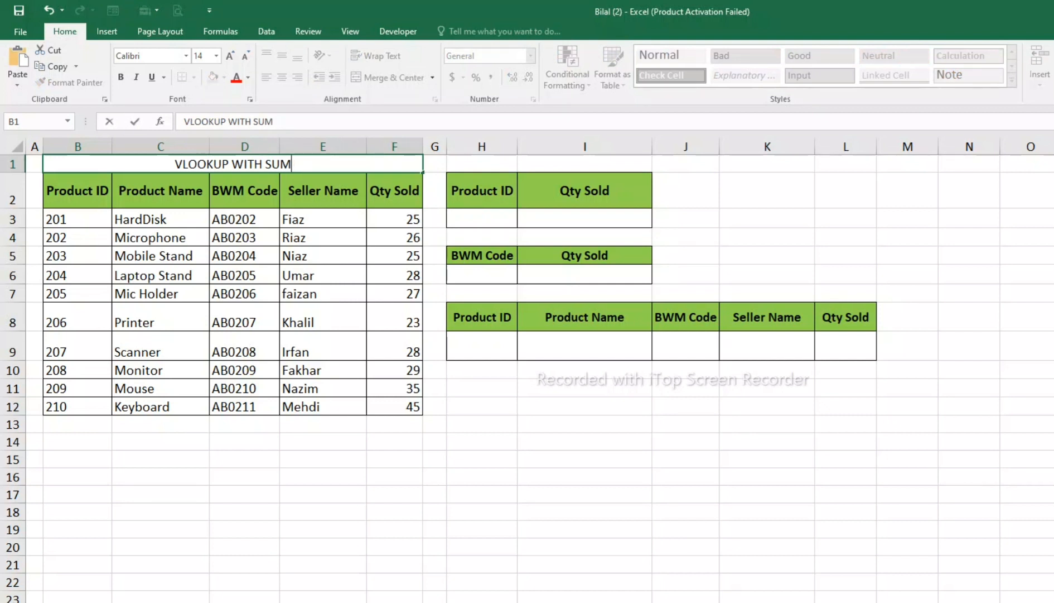
key("BackSpace")
key("BackSpace")
key("BackSpace")
key("BackSpace")
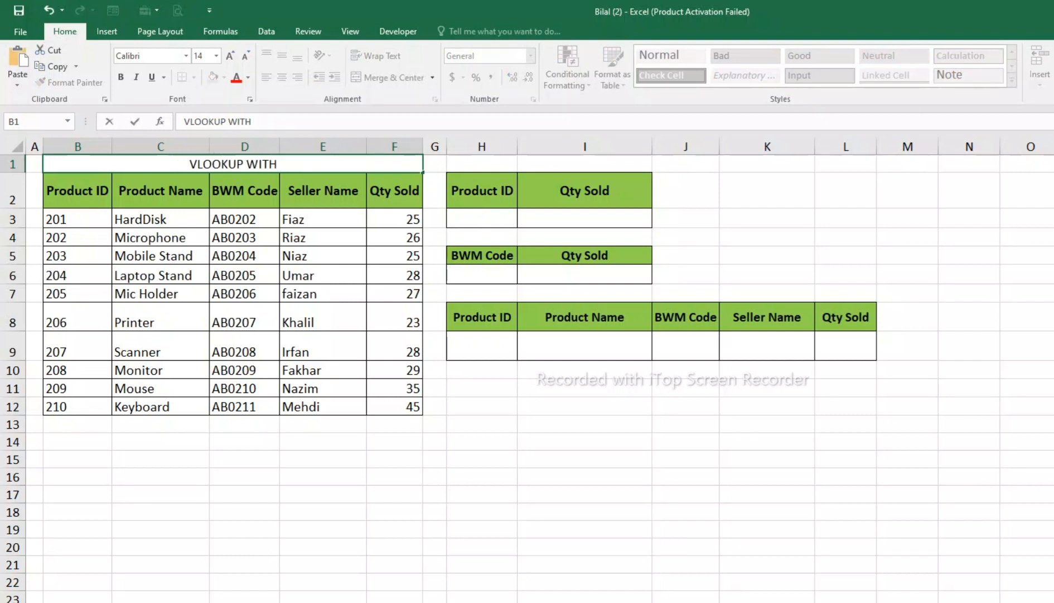
type("COLUM")
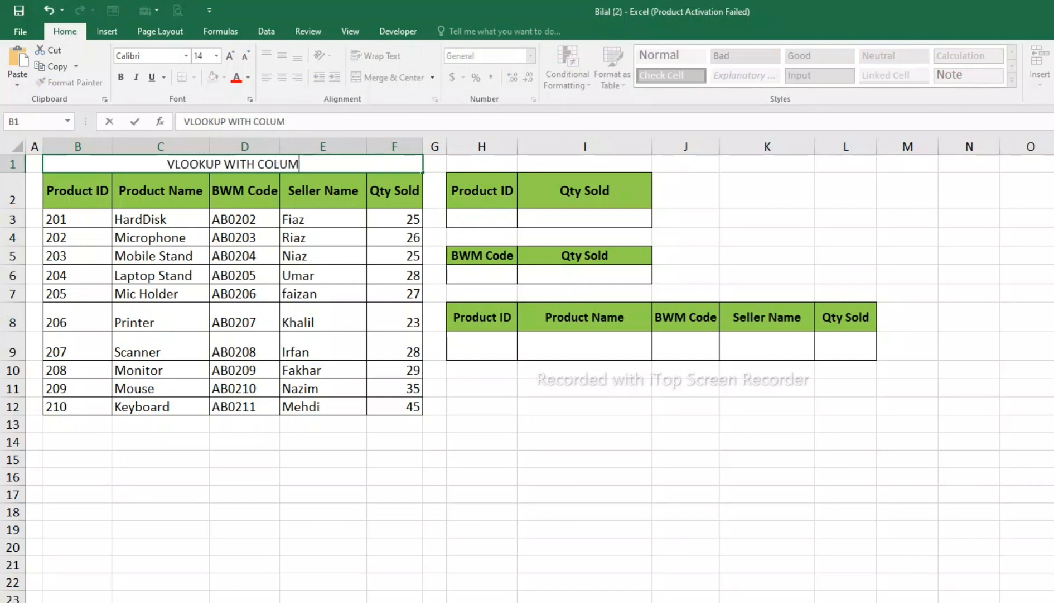
type("N & COLUMN & C")
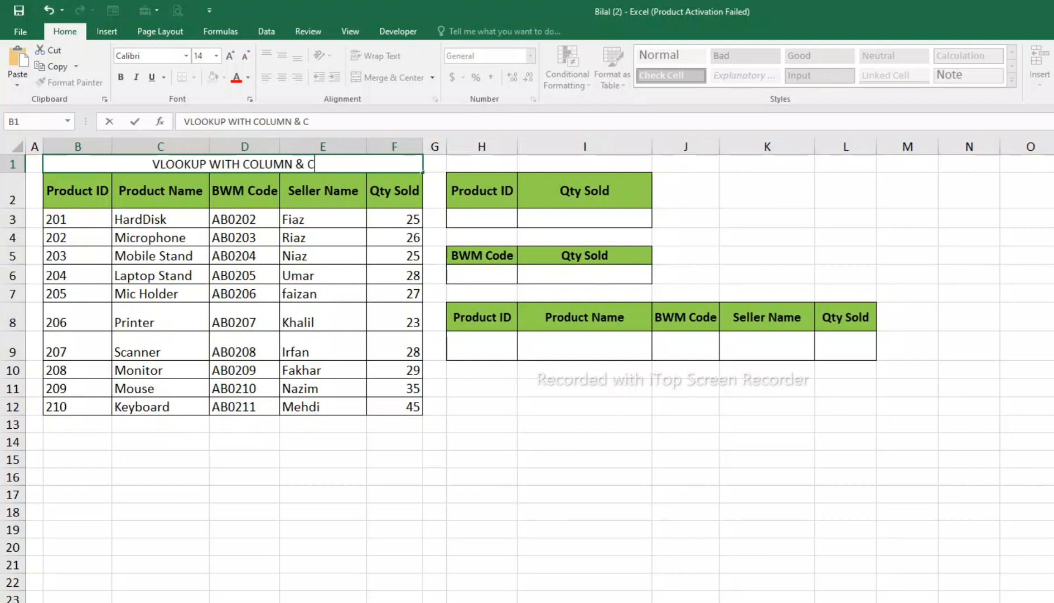
type("S")
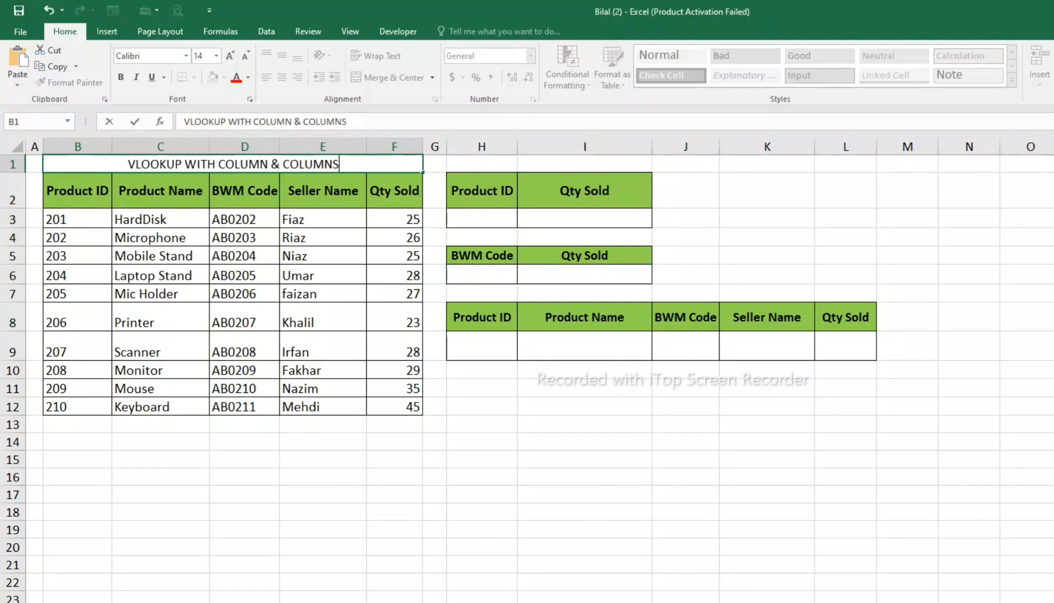
left_click(394, 316)
Step: Increase the font size of the title in B1 to 20
left_click(233, 164)
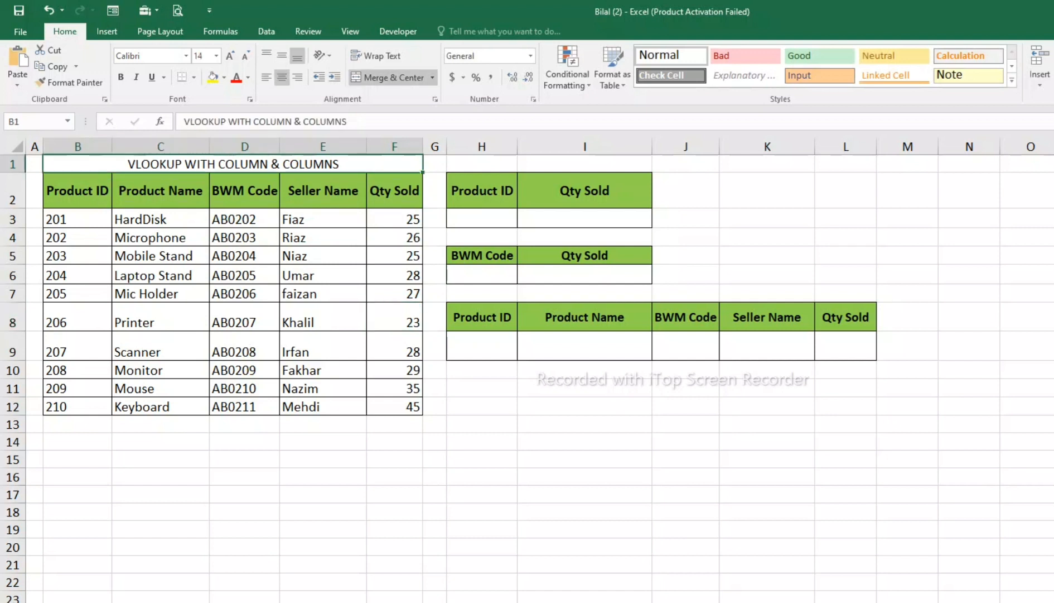
left_click(228, 59)
left_click(228, 59)
left_click(229, 59)
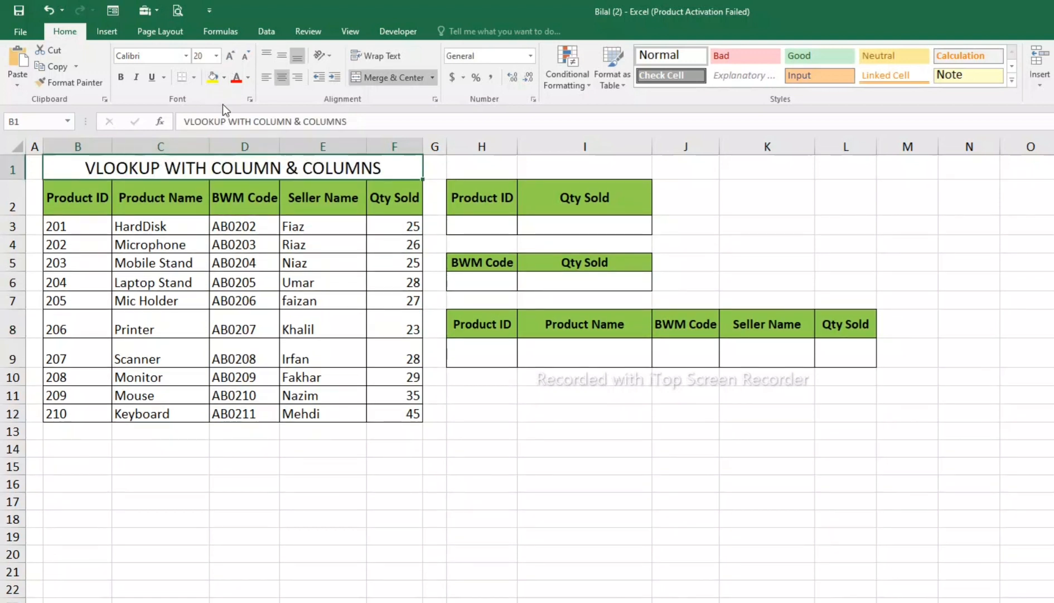
Step: Give the title in B1 a dark green fill and a red font color
left_click(226, 78)
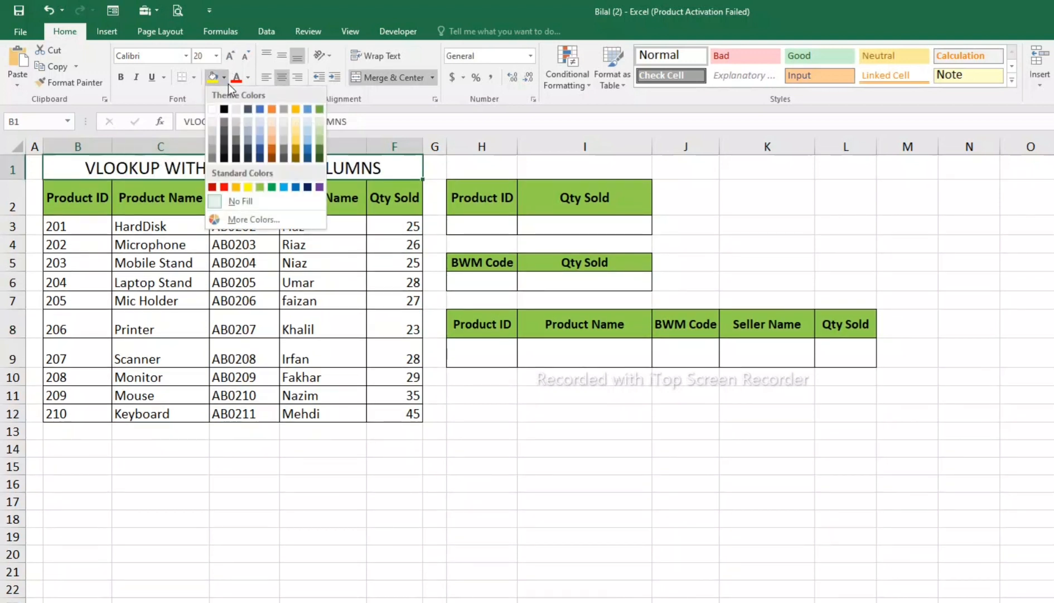
left_click(319, 151)
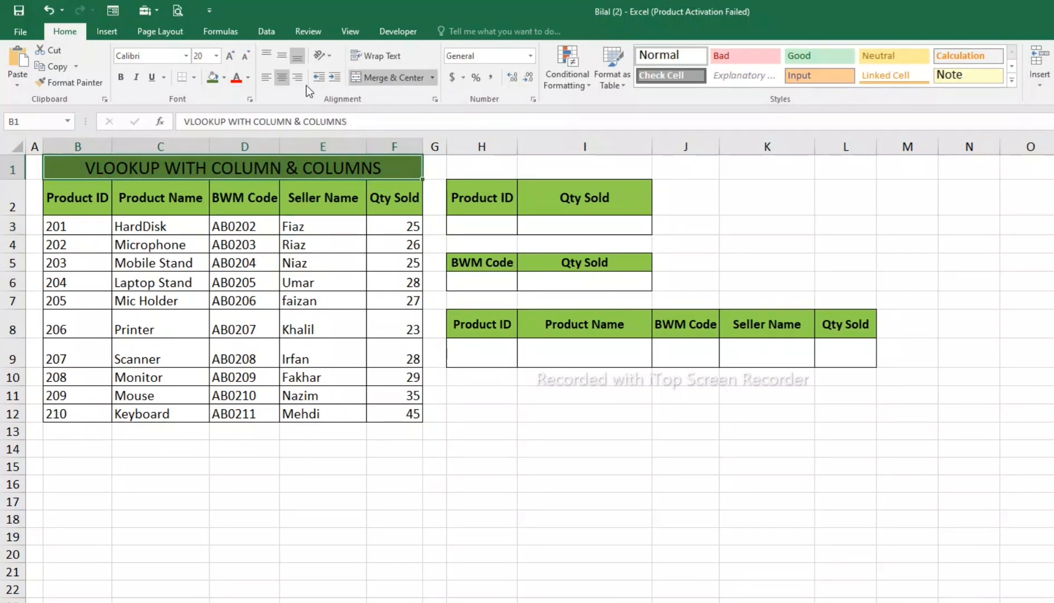
left_click(237, 85)
left_click(323, 378)
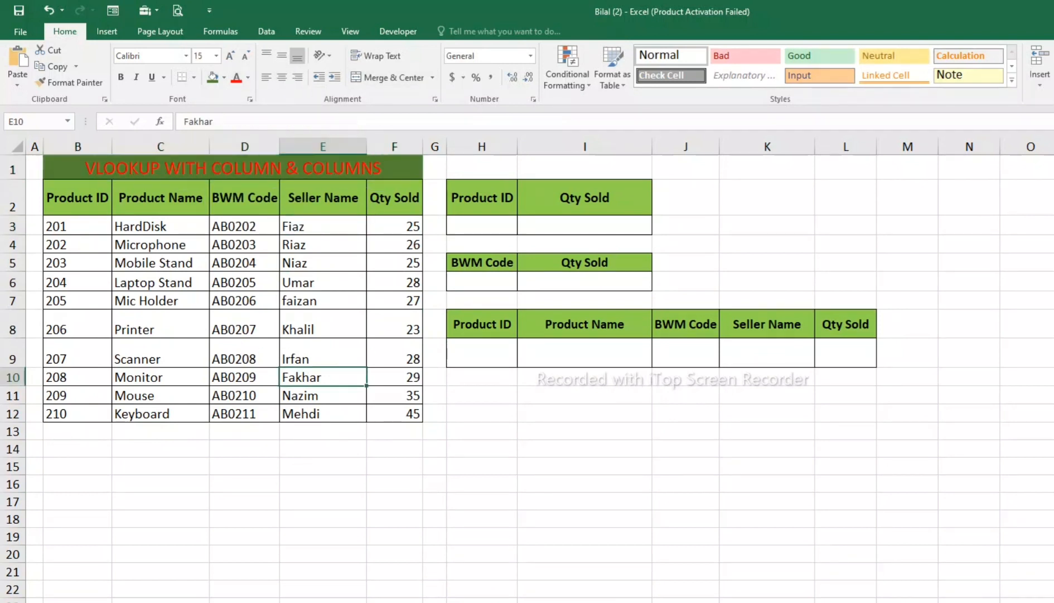
left_click(279, 168)
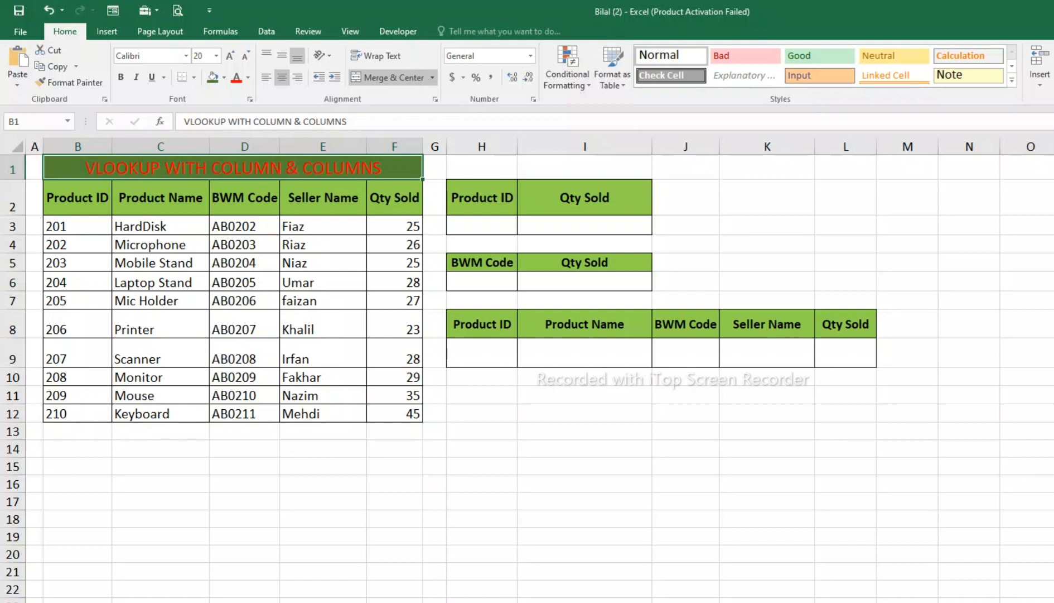
left_click(482, 226)
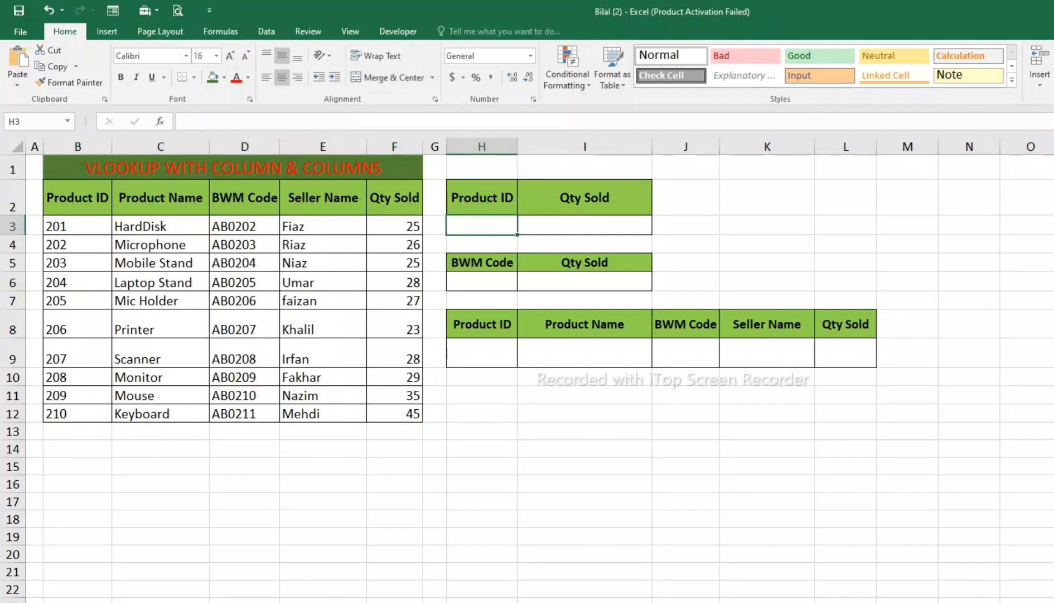
left_click(585, 225)
left_click_drag(482, 198, 585, 226)
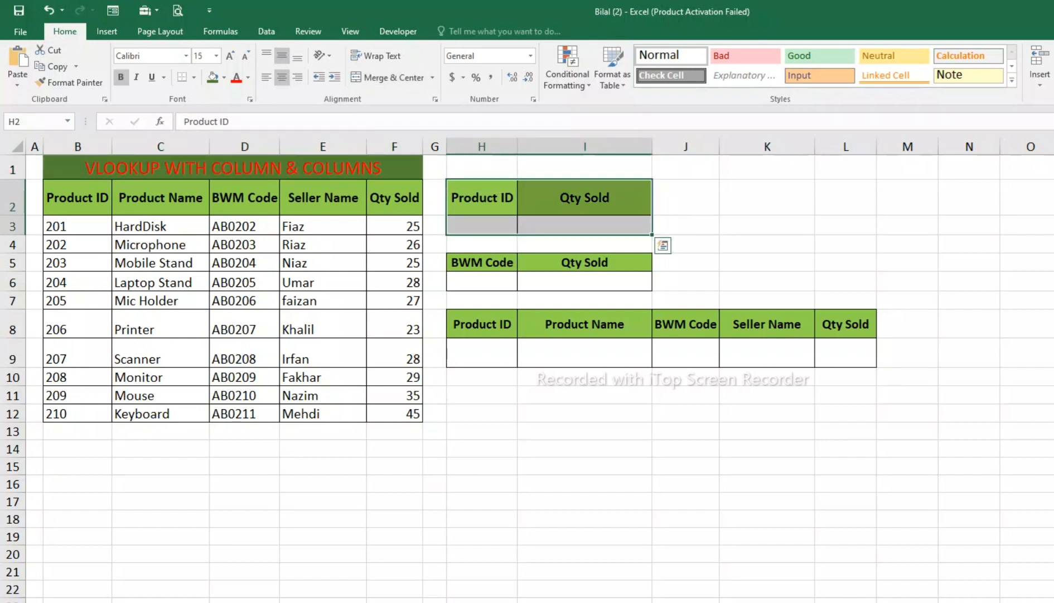
Step: Start a VLOOKUP formula in I3 with the absolute reference $H$3 as the lookup value
left_click(585, 226)
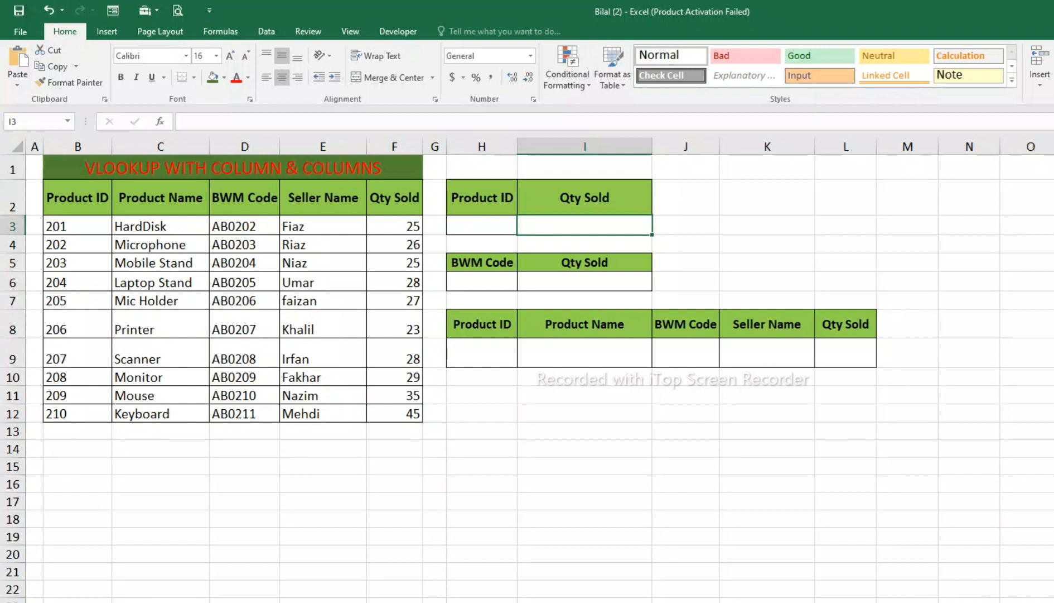
type("=")
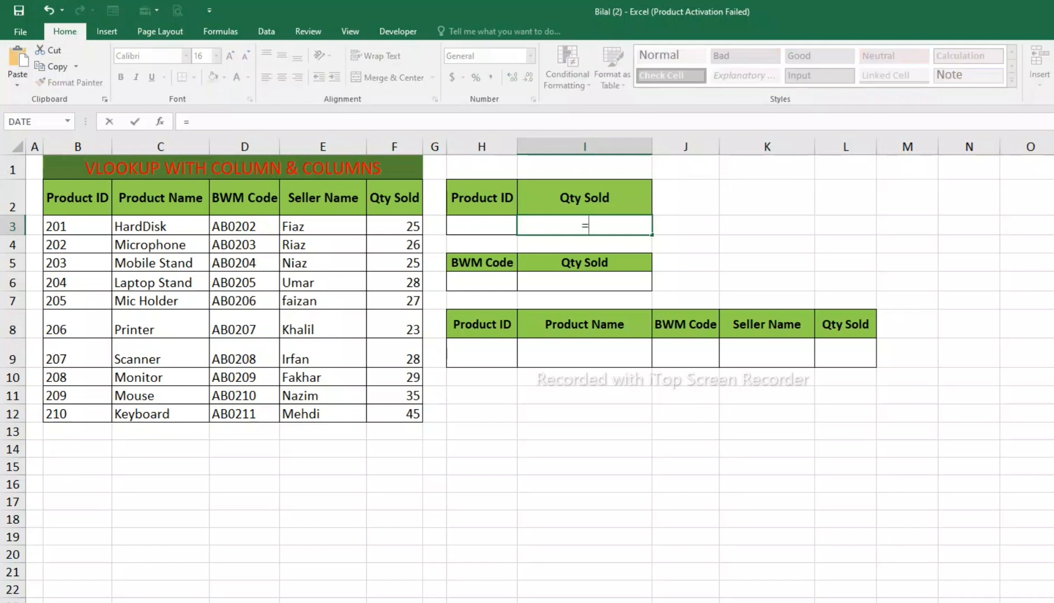
type("C")
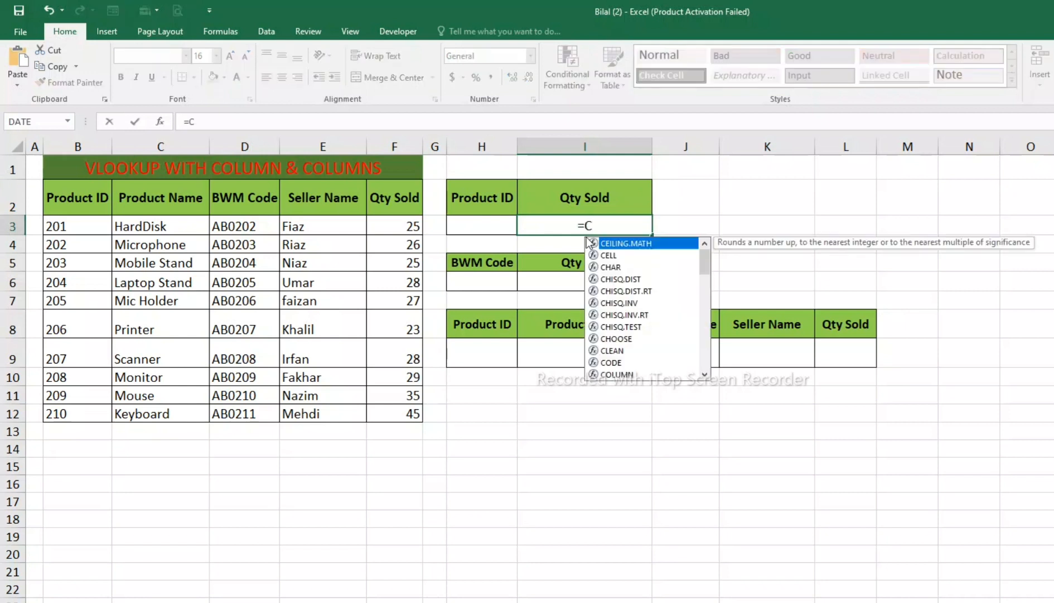
key("BackSpace")
type("VLOO")
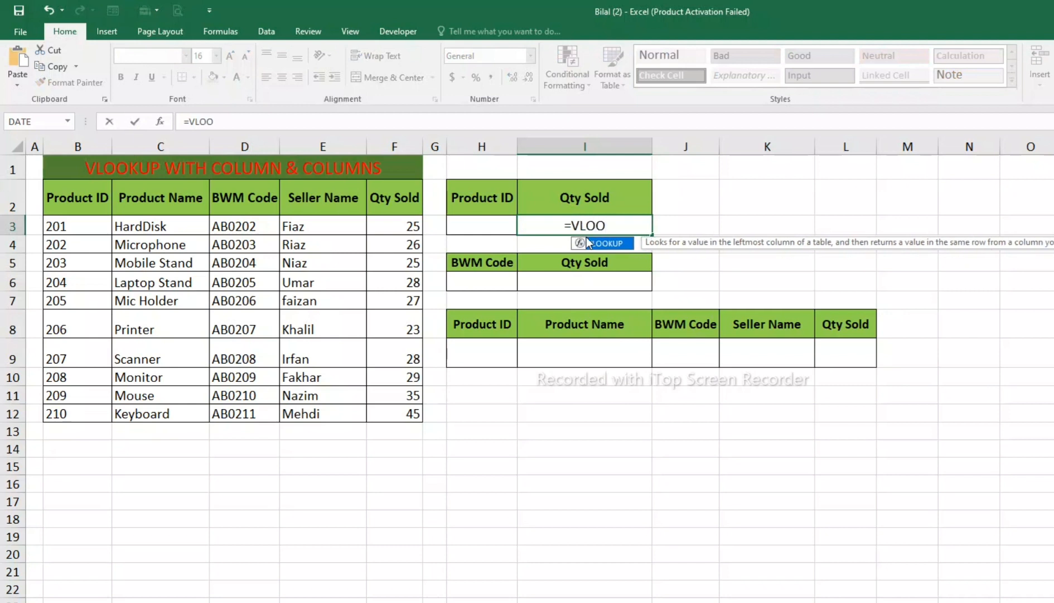
key("Tab")
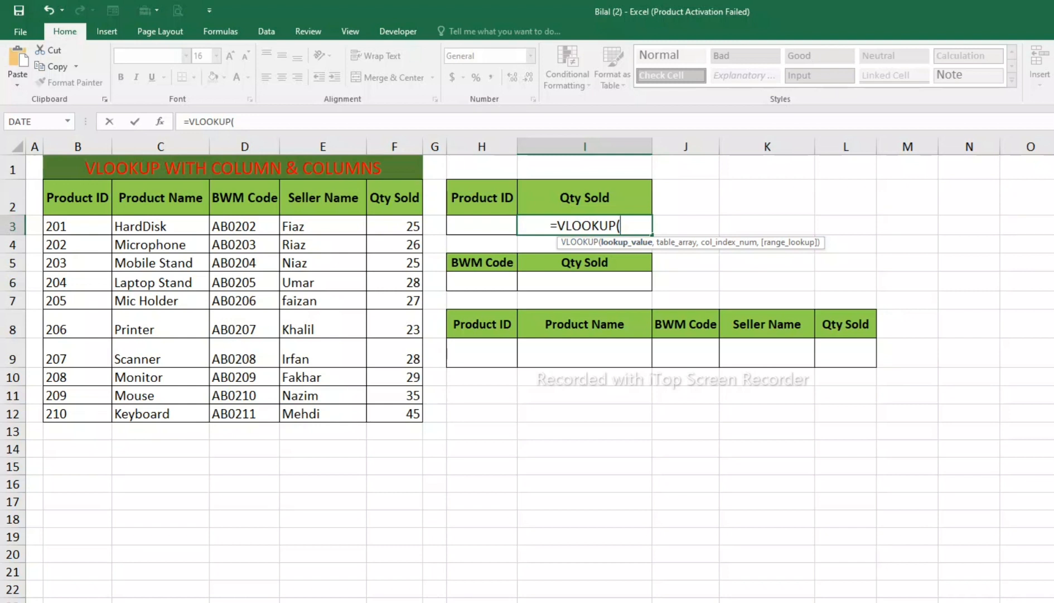
left_click(482, 226)
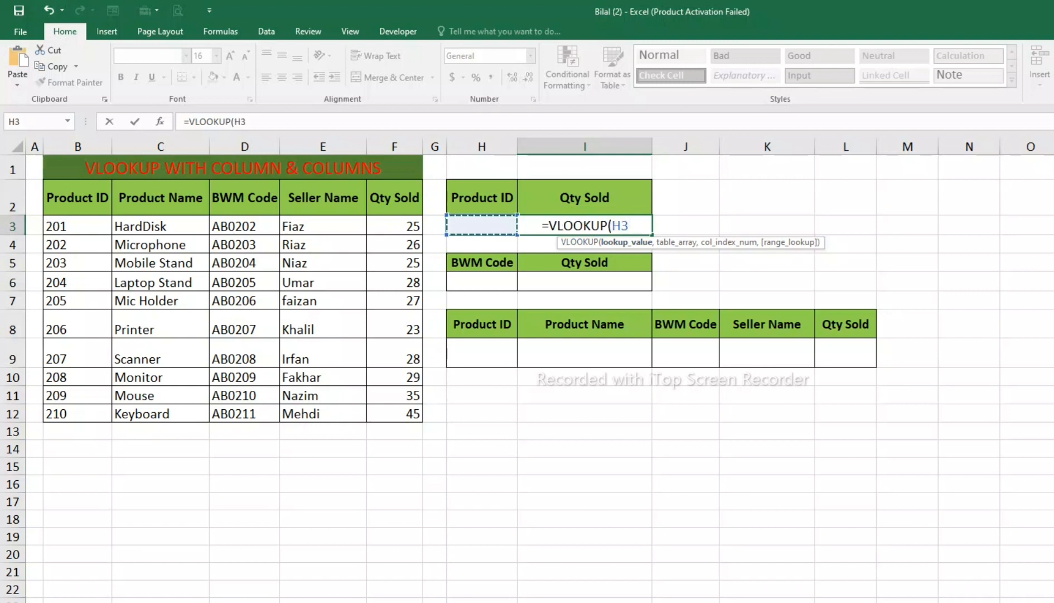
key("F4")
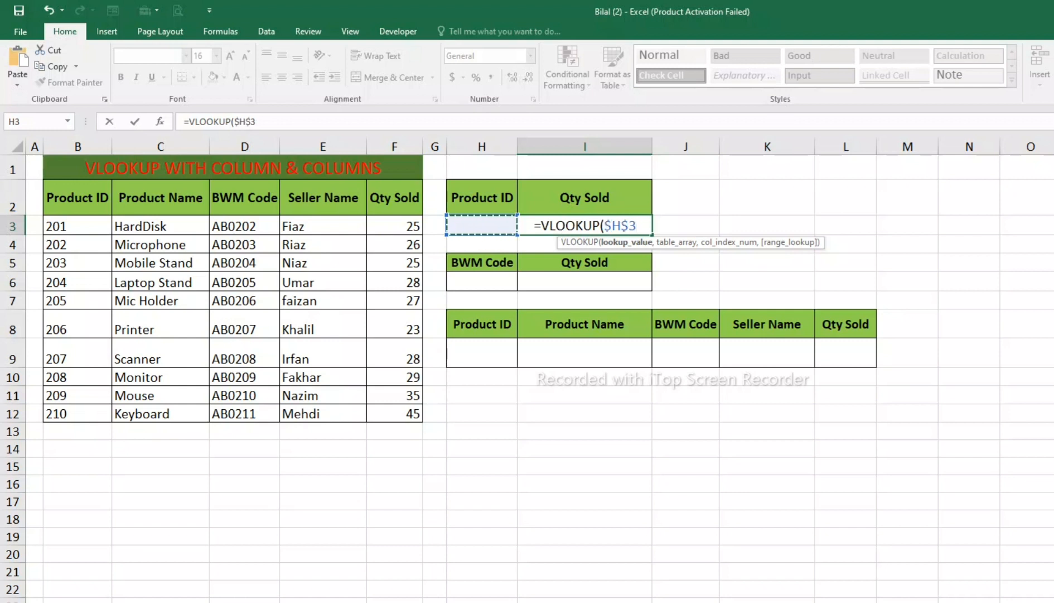
type(",")
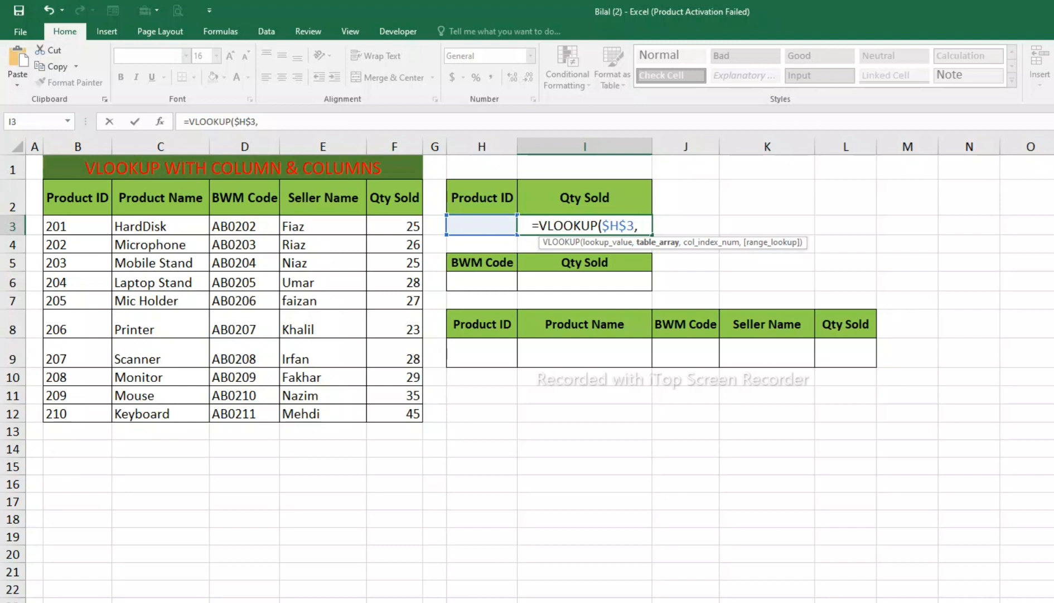
Step: Set the formula's table array to the whole product table as the absolute range $B$2:$F$12
left_click_drag(77, 198, 401, 413)
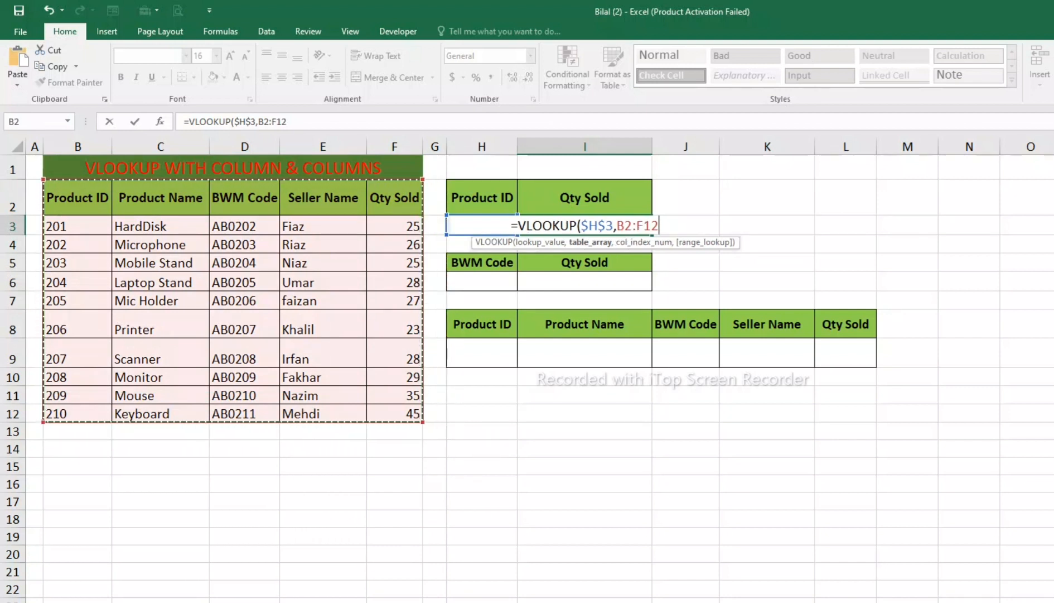
left_click(590, 242)
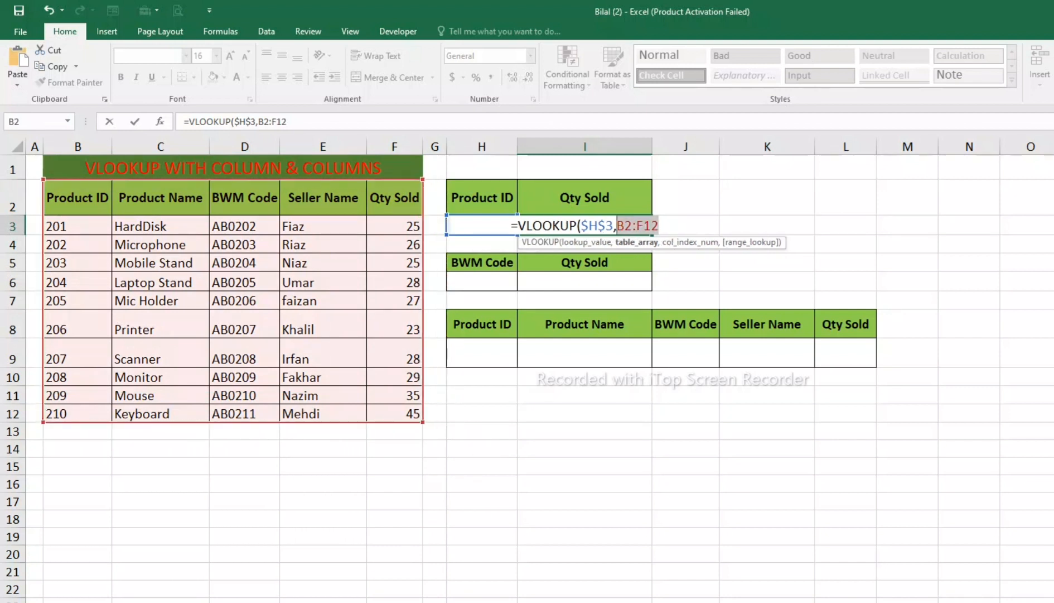
key("F4")
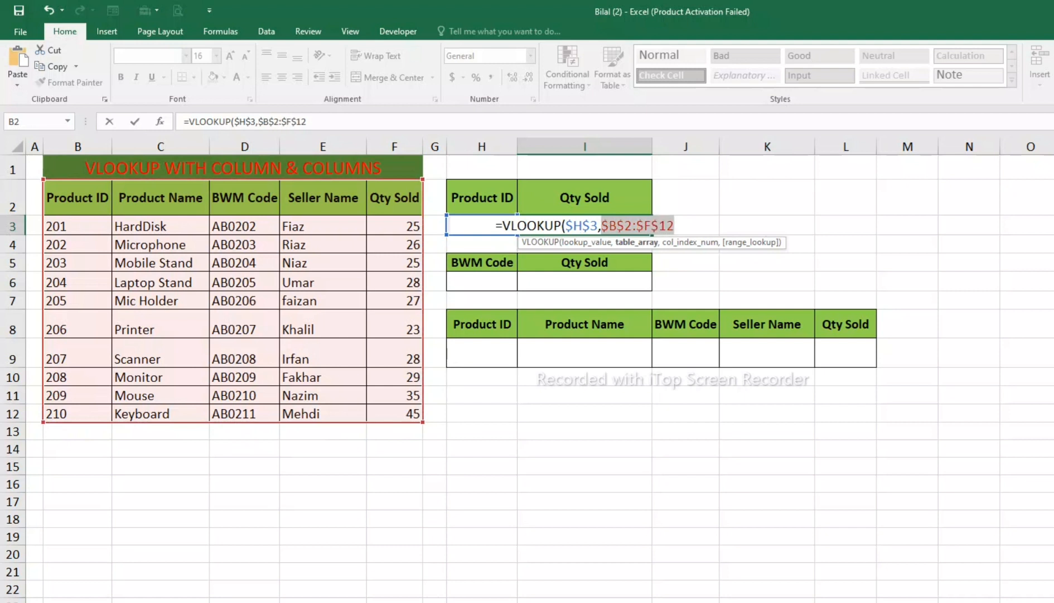
key("BackSpace")
type(",")
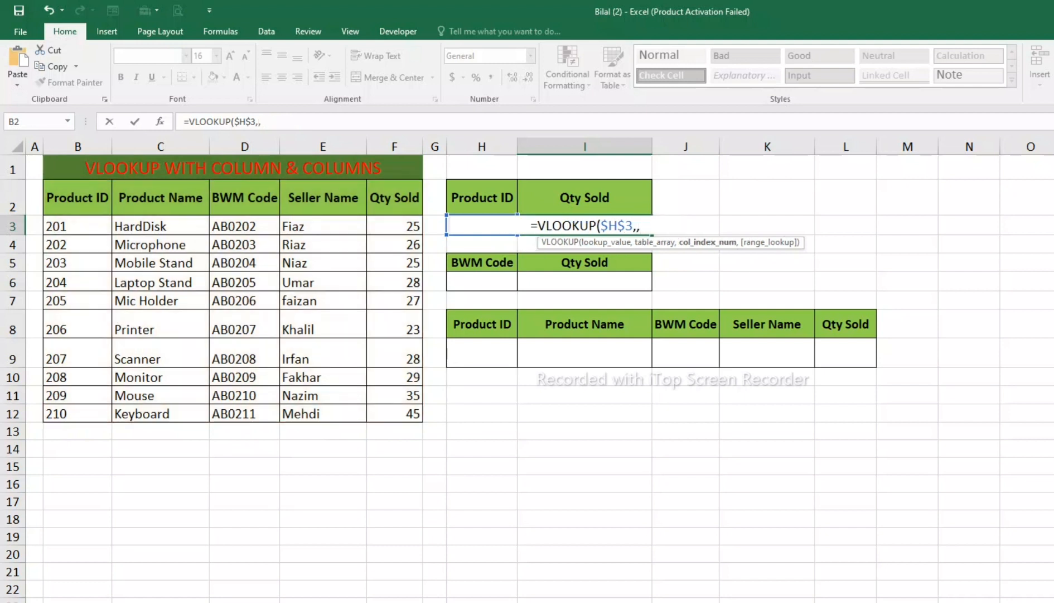
key("ctrl+z")
key("ctrl+z")
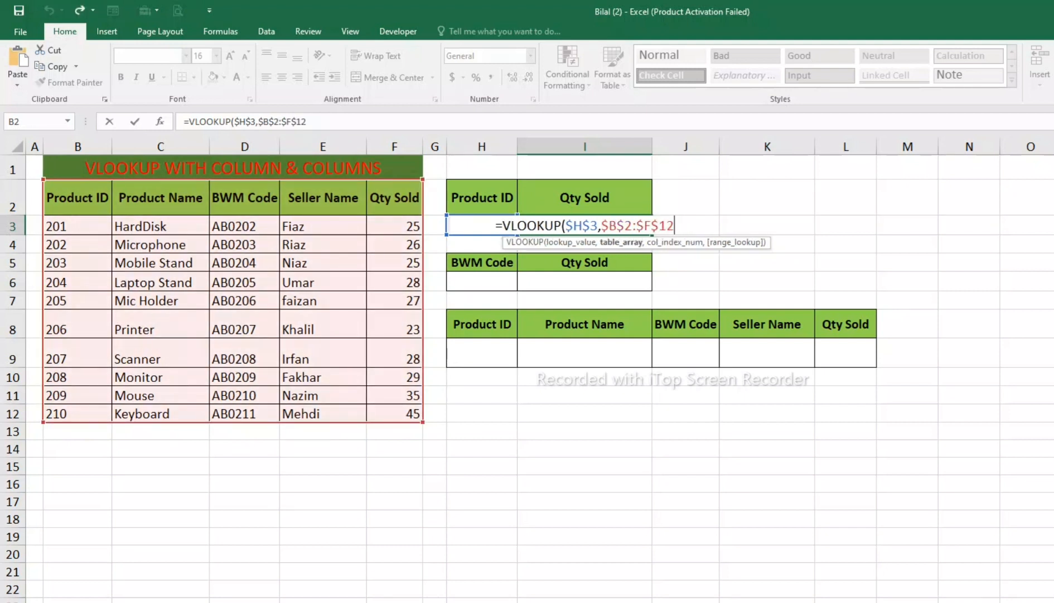
Step: Complete the VLOOKUP in I3 with column index 2 and 0 for an exact match
type(",")
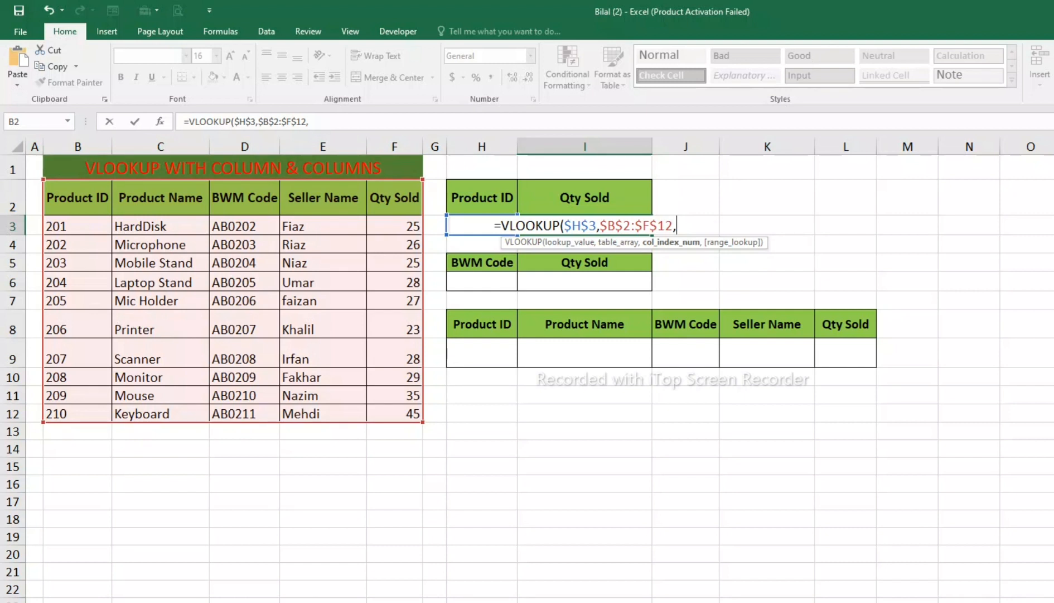
type("2")
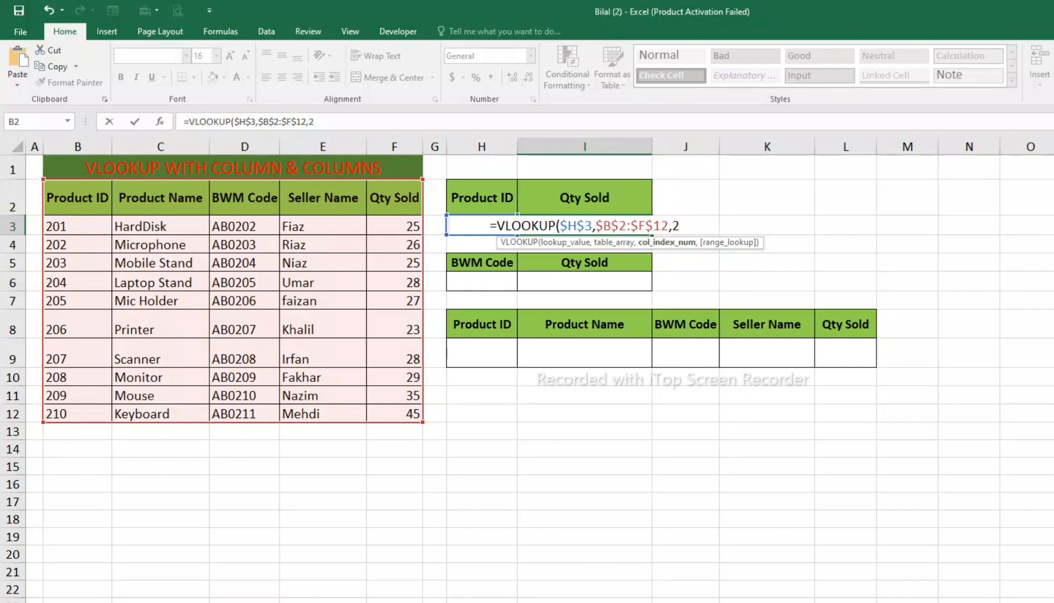
type(",")
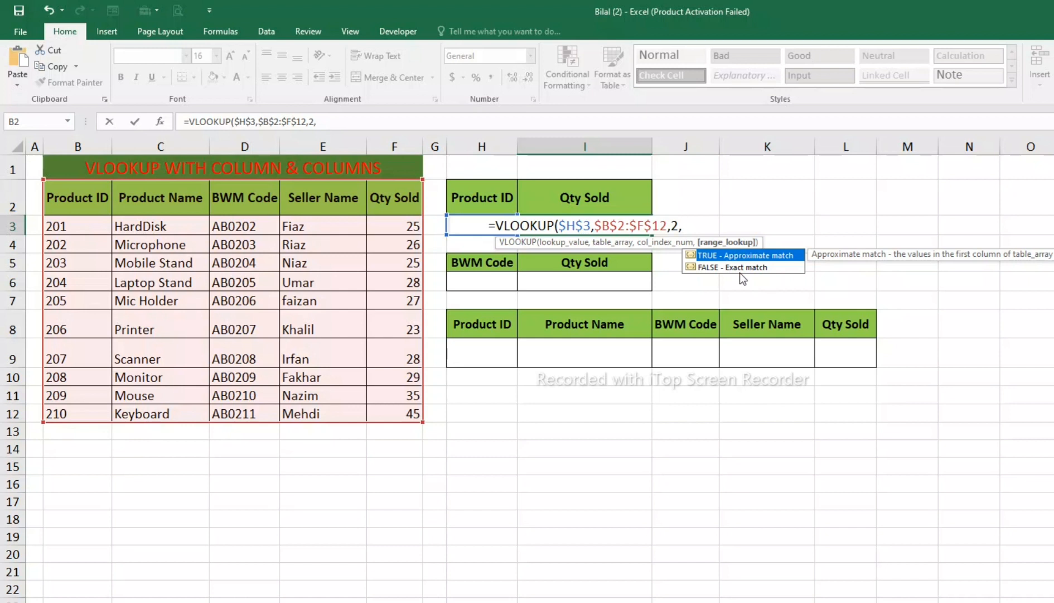
type("0)")
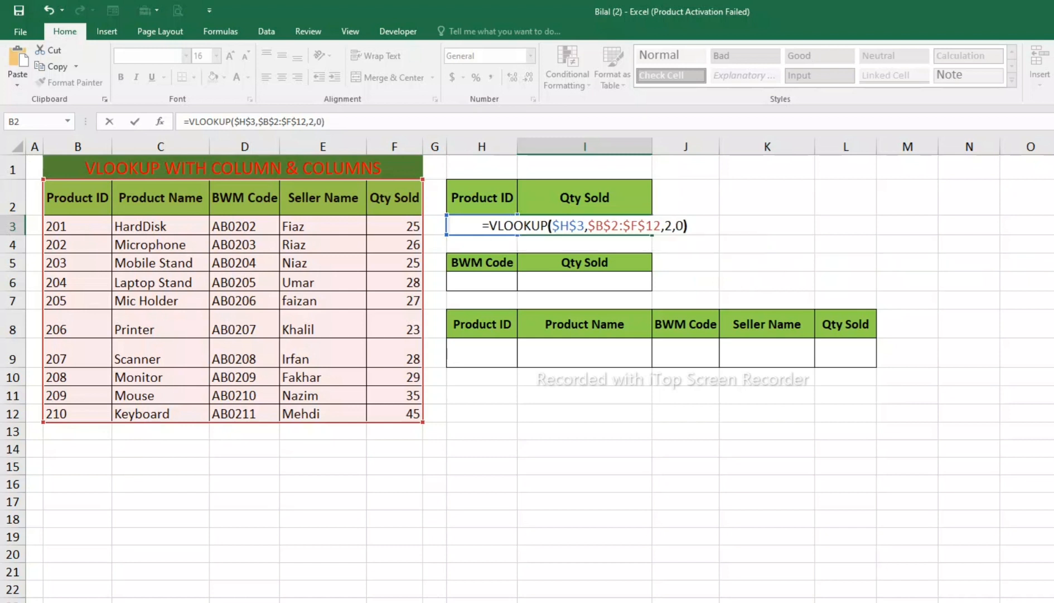
key("Return")
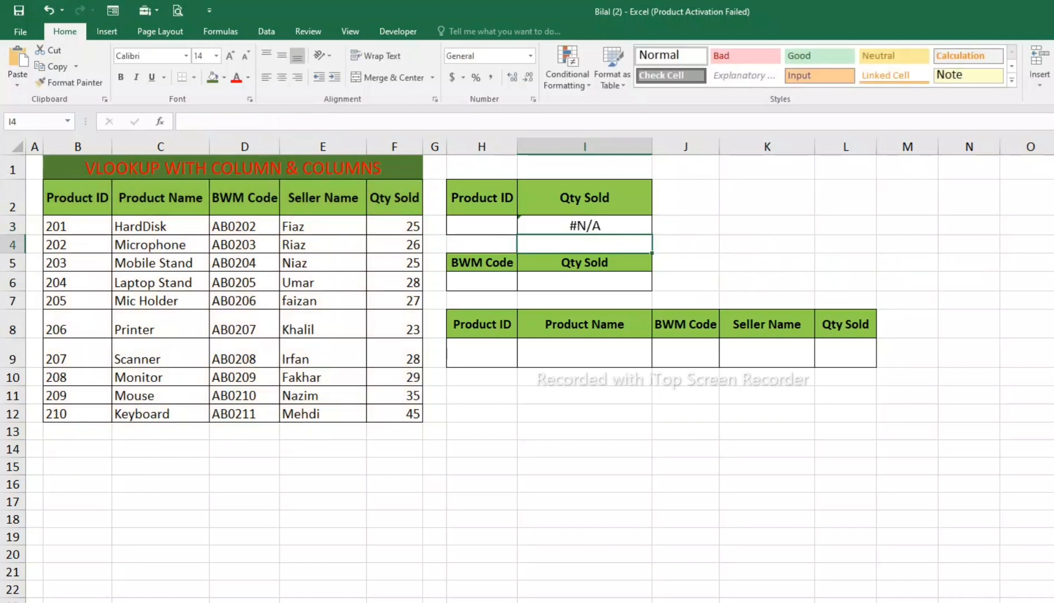
Step: Enter 202 as the Product ID in H3 to test the Qty Sold lookup
key("Up")
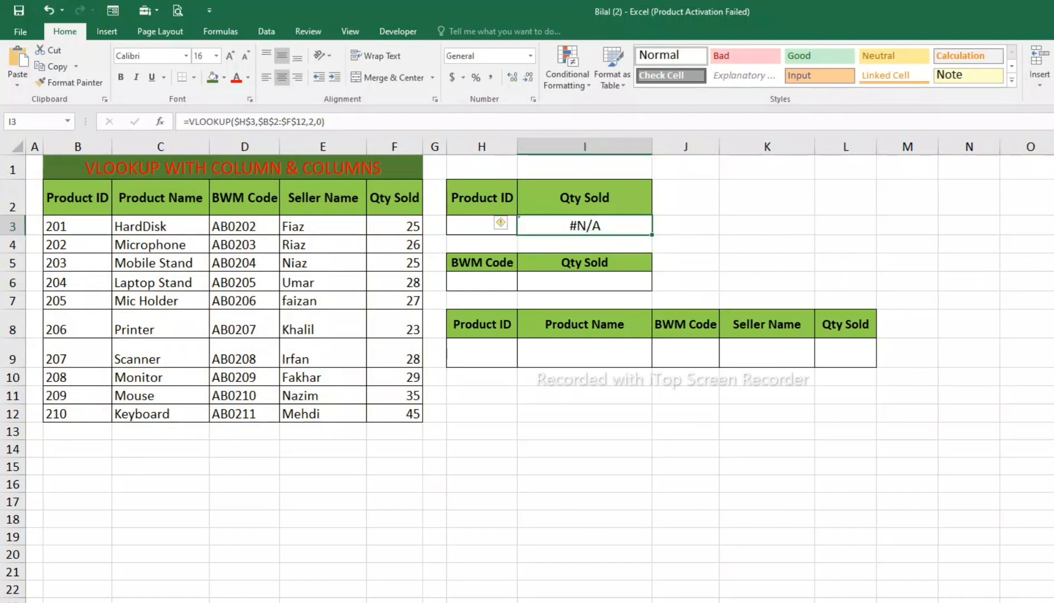
key("Left")
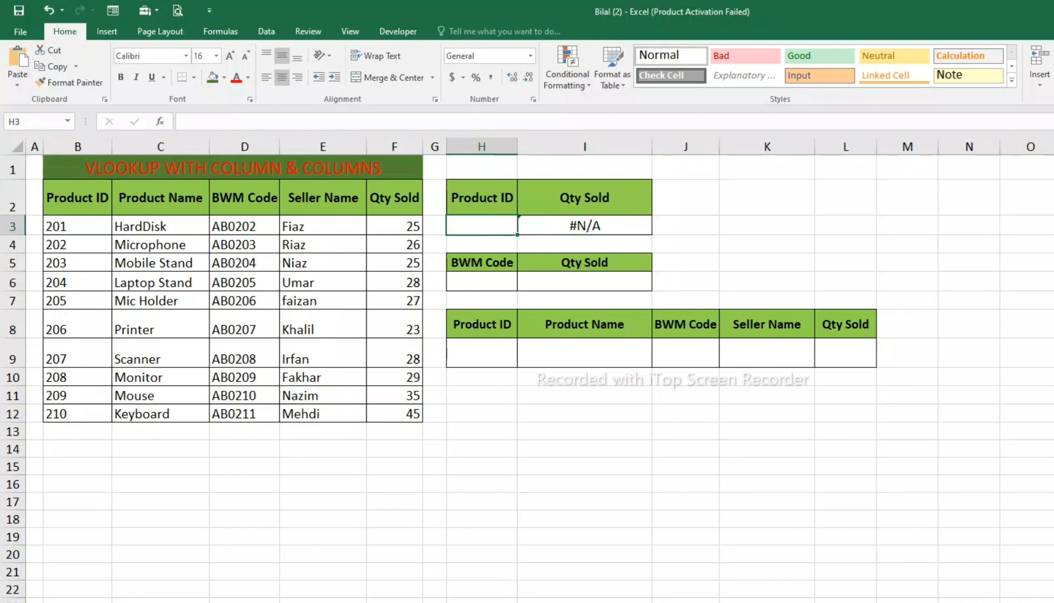
type("202")
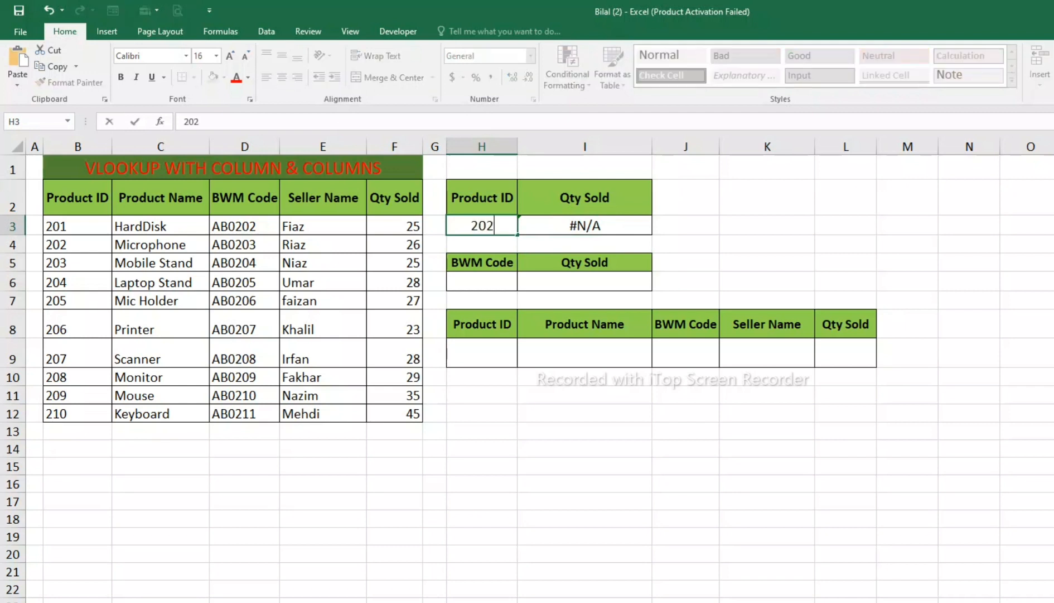
key("Return")
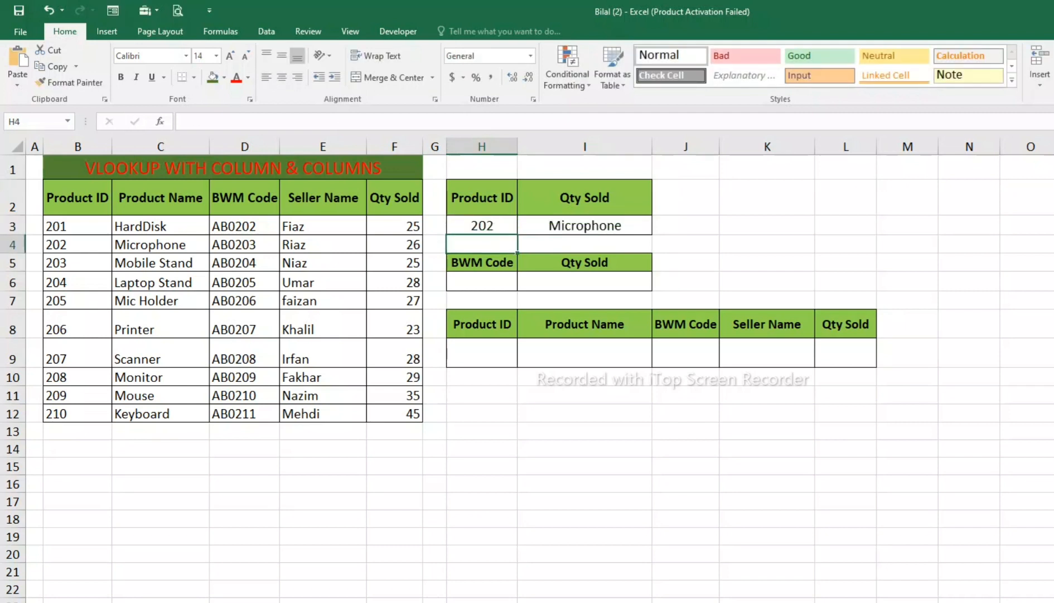
Step: Change the column index of the VLOOKUP in I3 to 5 so it returns the Qty Sold column
left_click(584, 226)
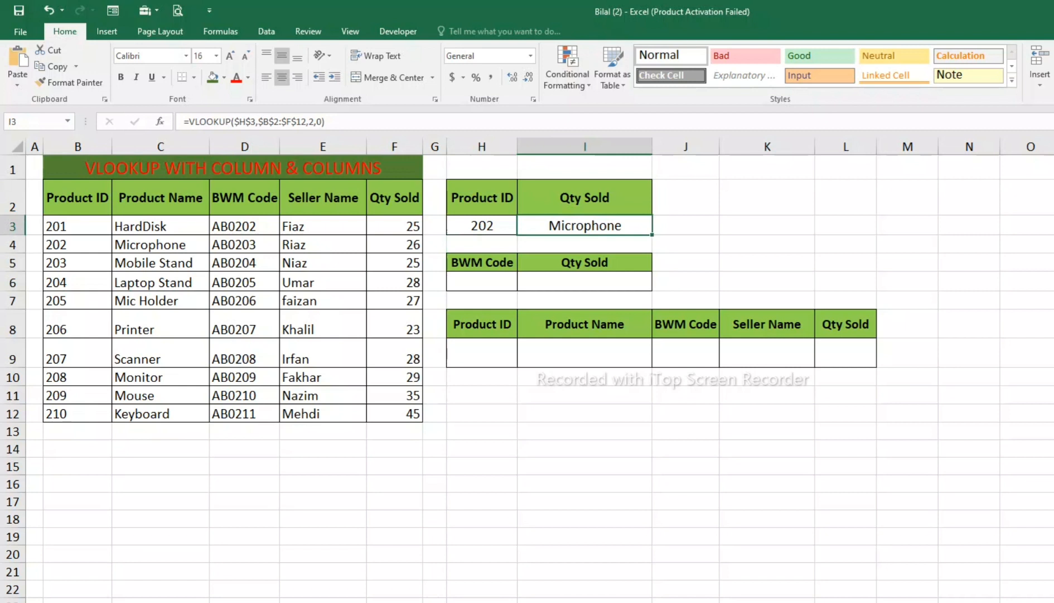
left_click_drag(161, 225, 161, 377)
left_click(584, 225)
double_click(587, 225)
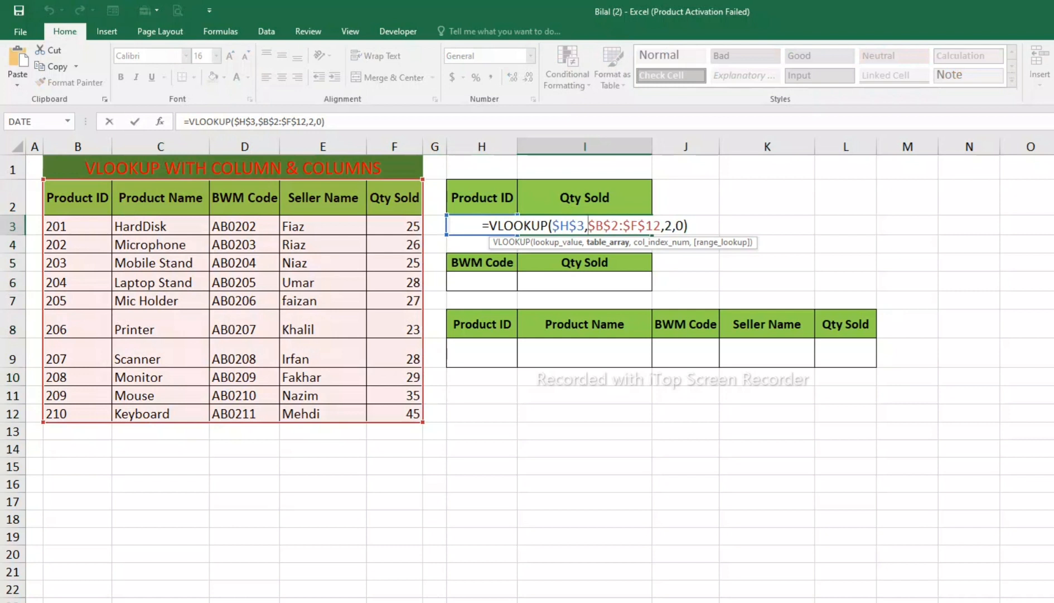
left_click(673, 225)
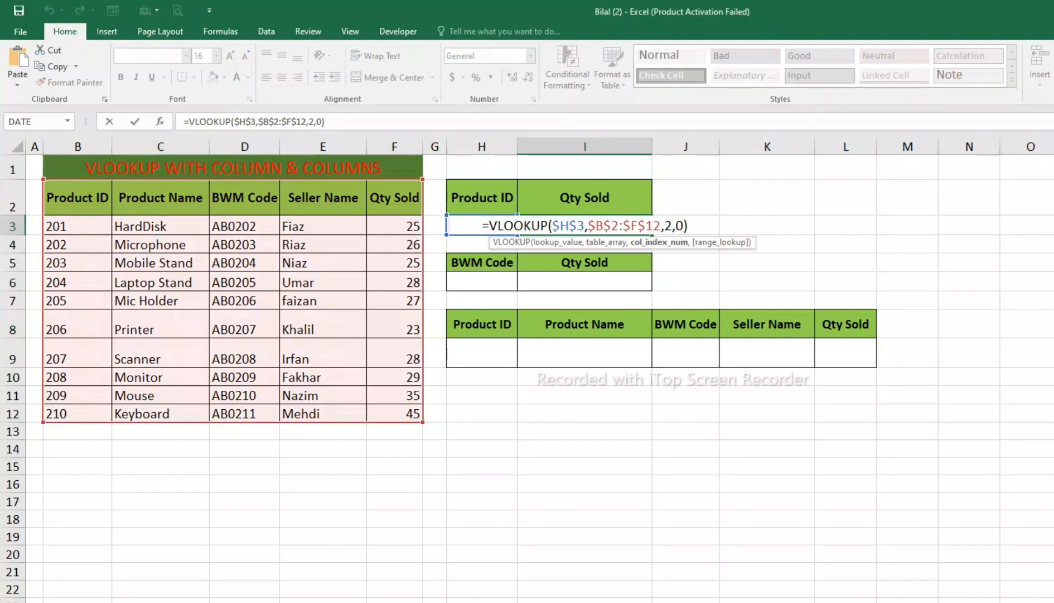
key("shift+Left")
type("5")
key("Return")
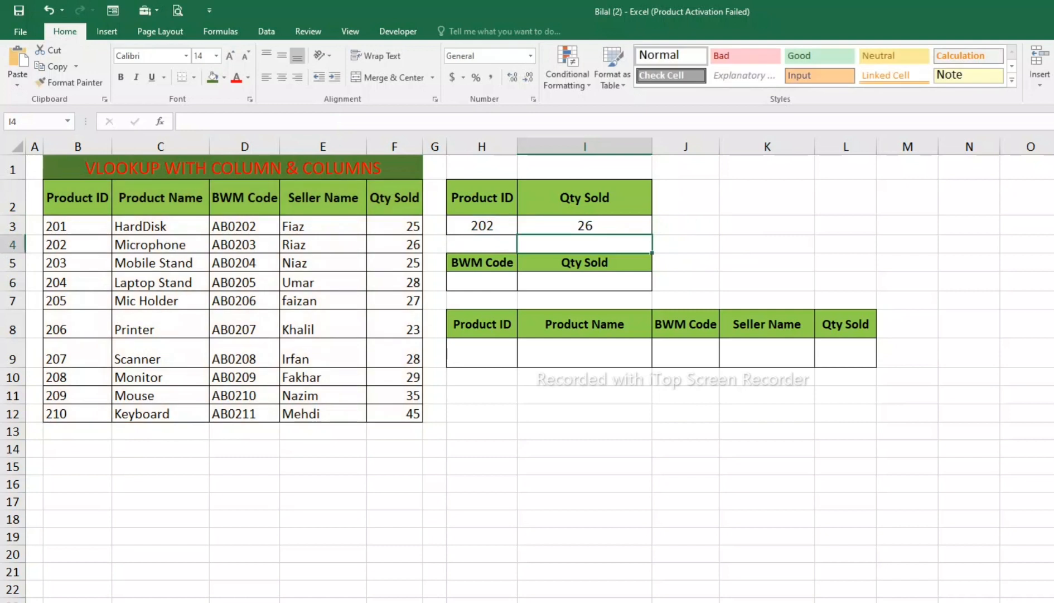
left_click(585, 225)
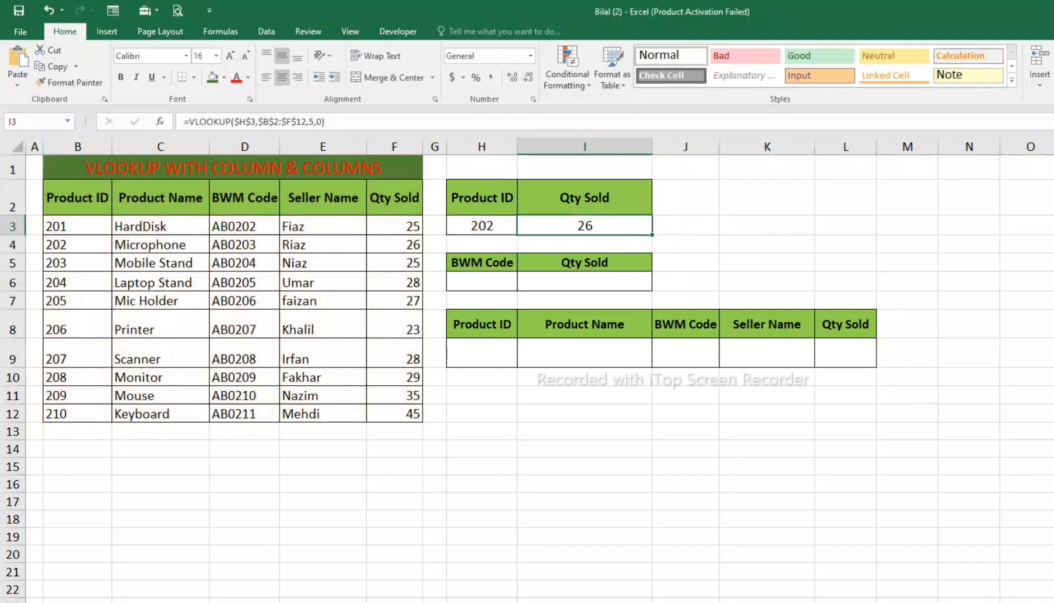
Step: Replace the header text in I5 with BWM Code
left_click(585, 262)
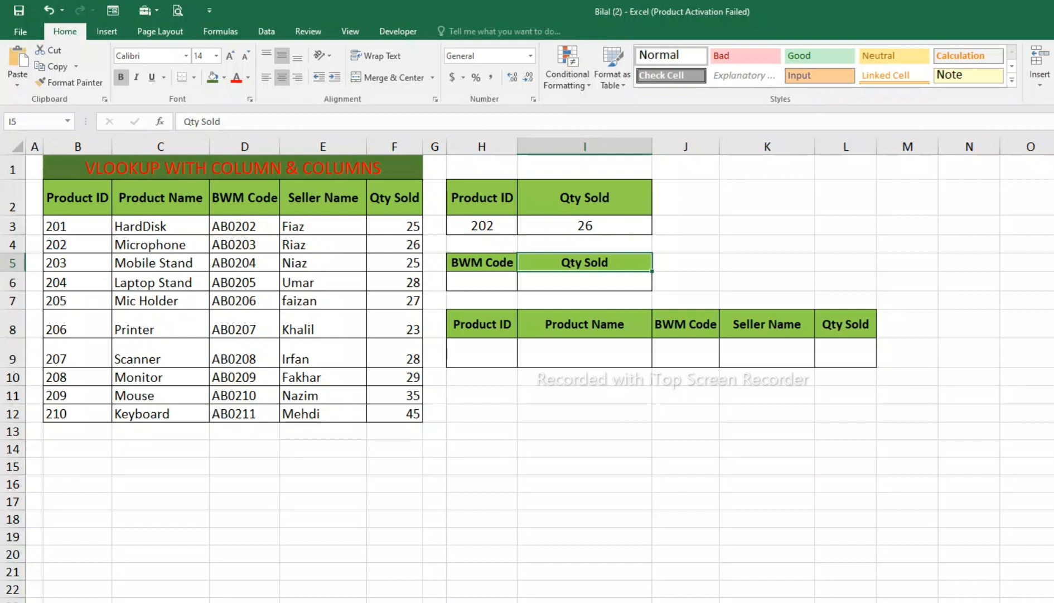
type("bw")
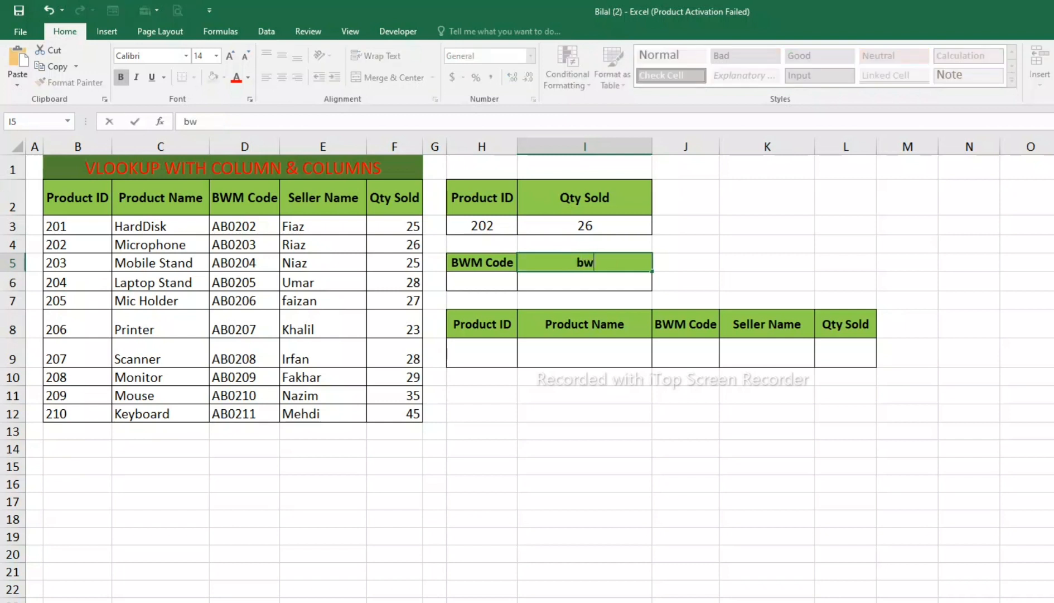
key("BackSpace")
key("BackSpace")
type("BWM c")
key("BackSpace")
type("Code")
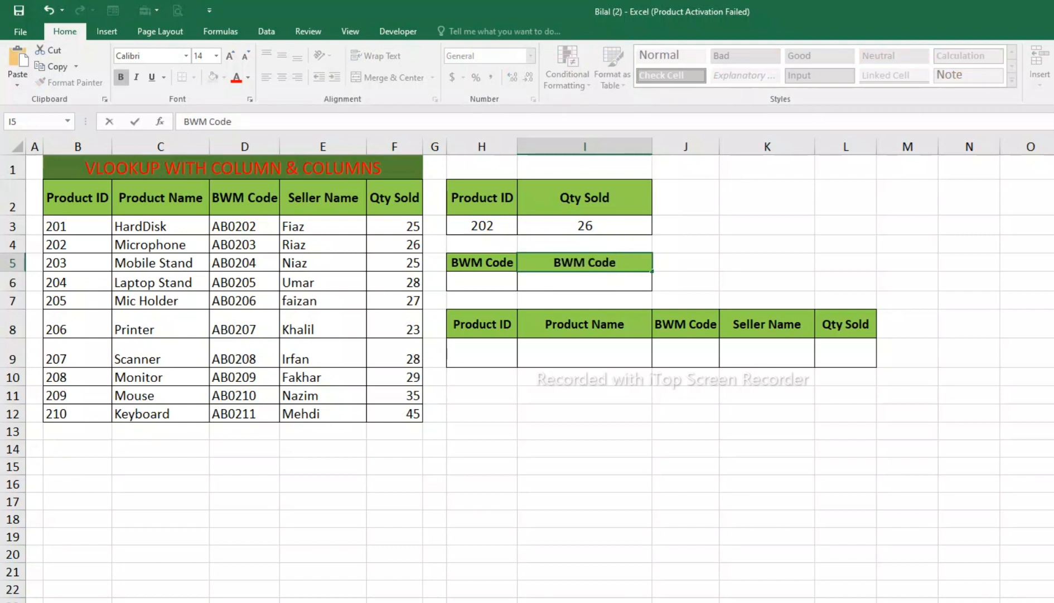
left_click(767, 281)
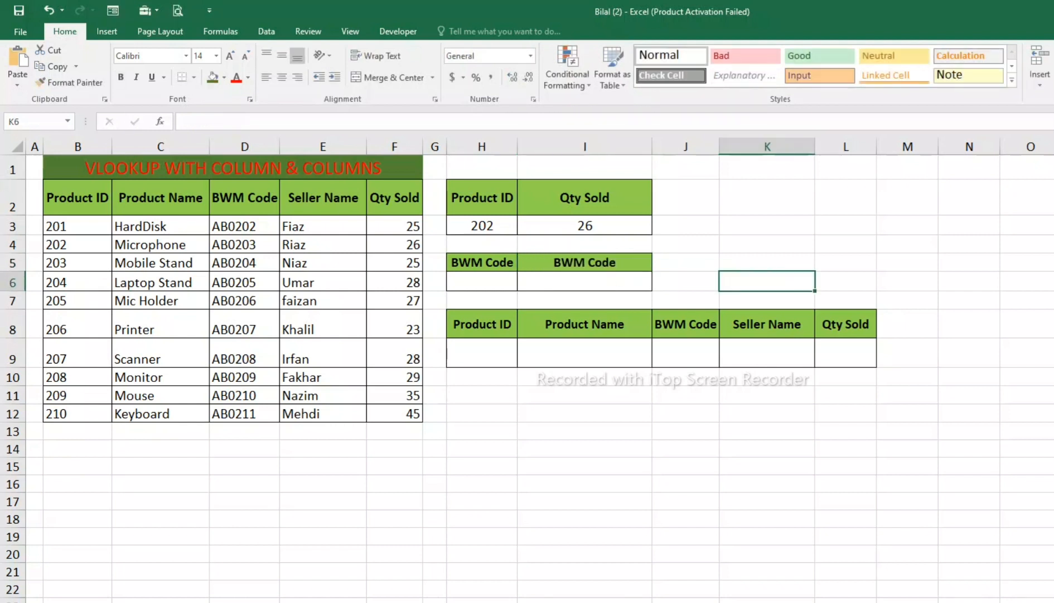
Step: Replace the header text in H5 with Product ID
left_click(482, 262)
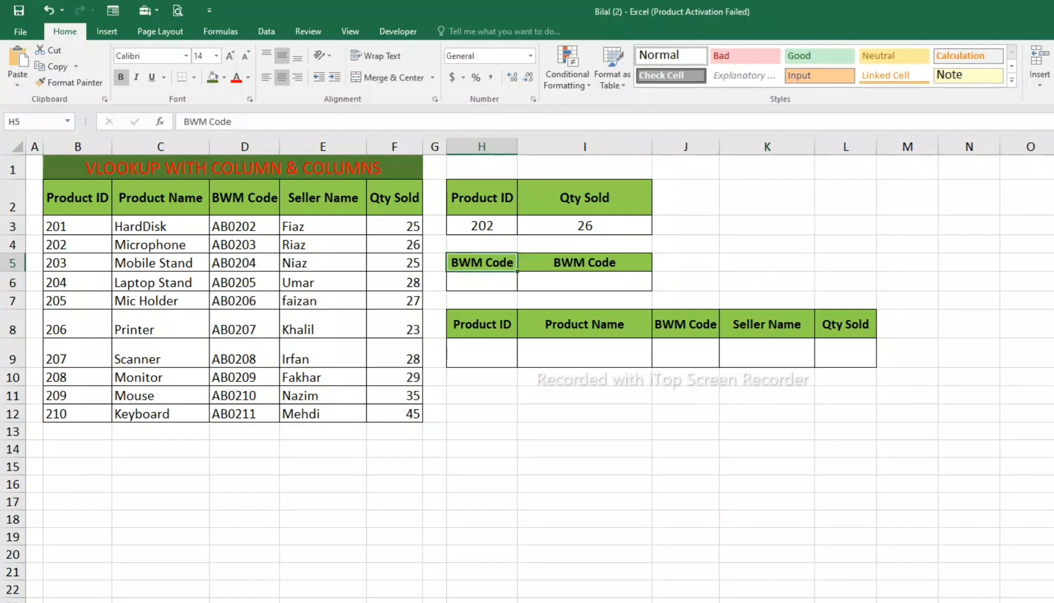
type("Pro")
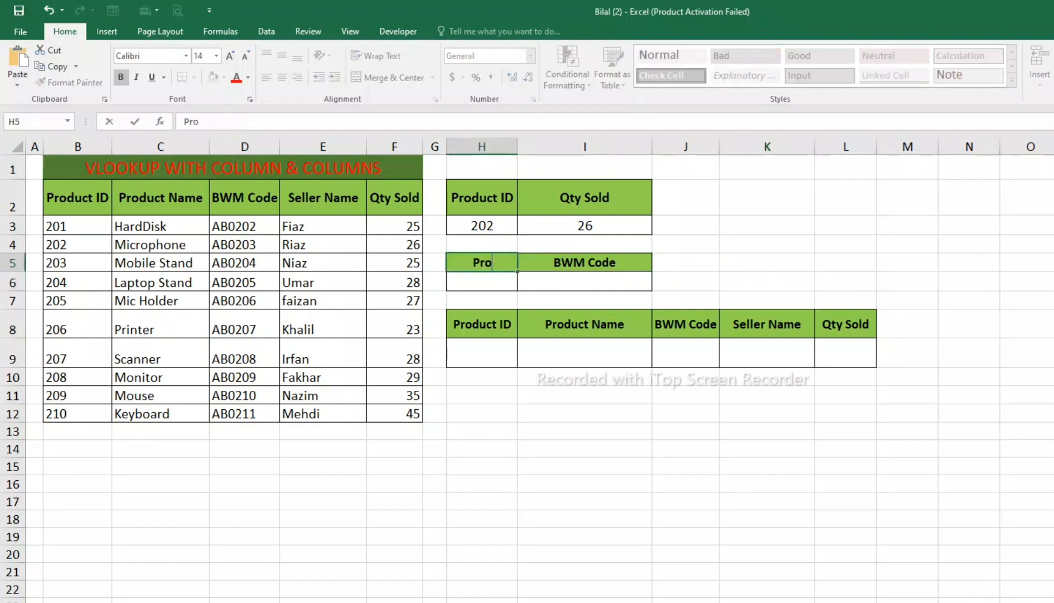
type("duct ID")
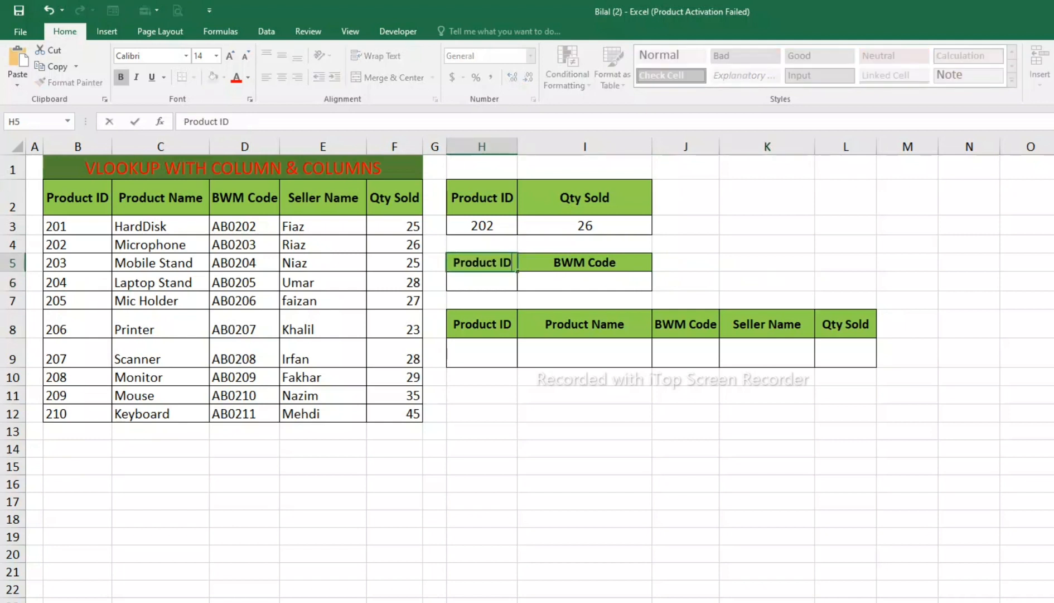
left_click(846, 262)
left_click(585, 262)
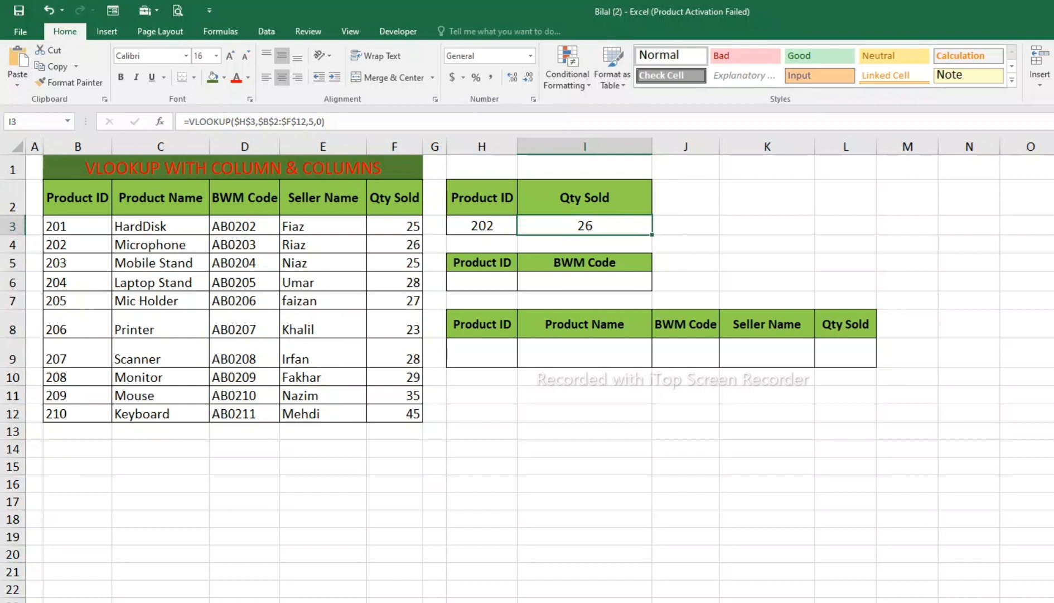
left_click(585, 262)
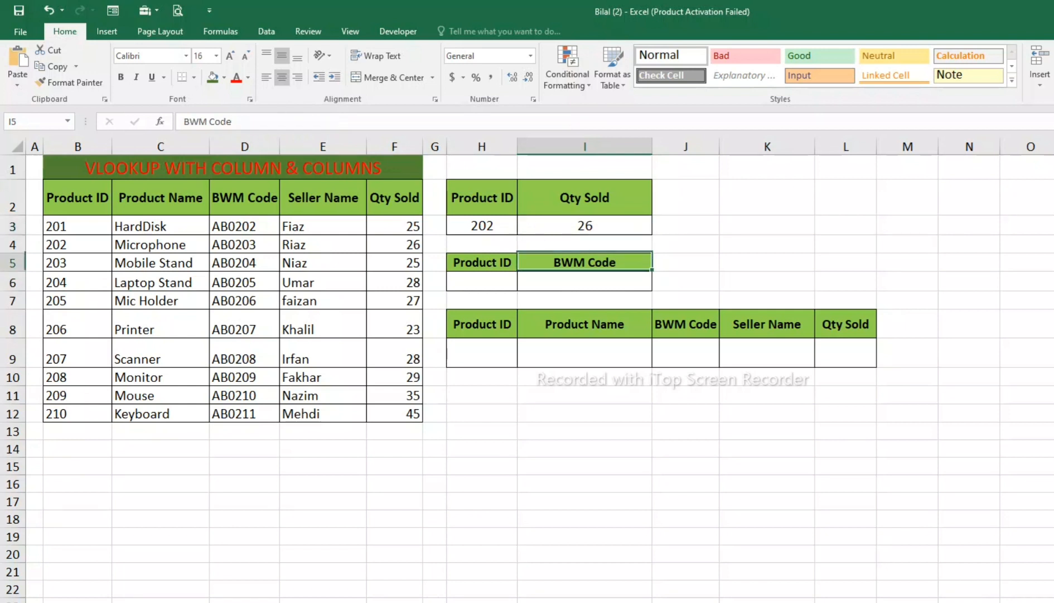
left_click_drag(244, 197, 245, 396)
left_click_drag(394, 197, 394, 325)
left_click_drag(244, 197, 245, 361)
Step: Start a VLOOKUP formula in I6 with the absolute reference $H$6 as the lookup value
left_click(585, 281)
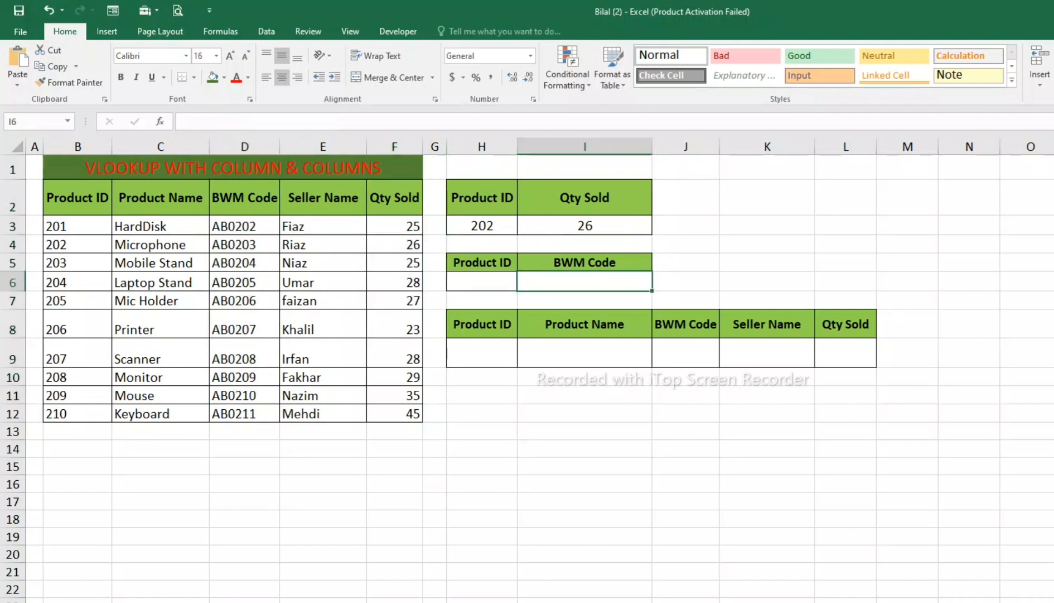
type("=vl")
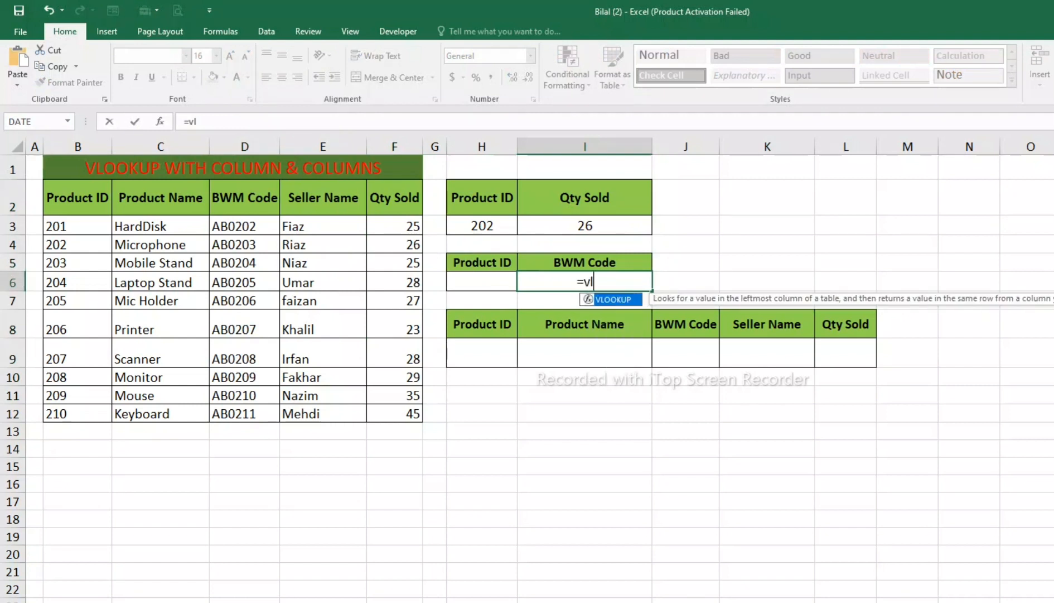
type("oo")
key("Tab")
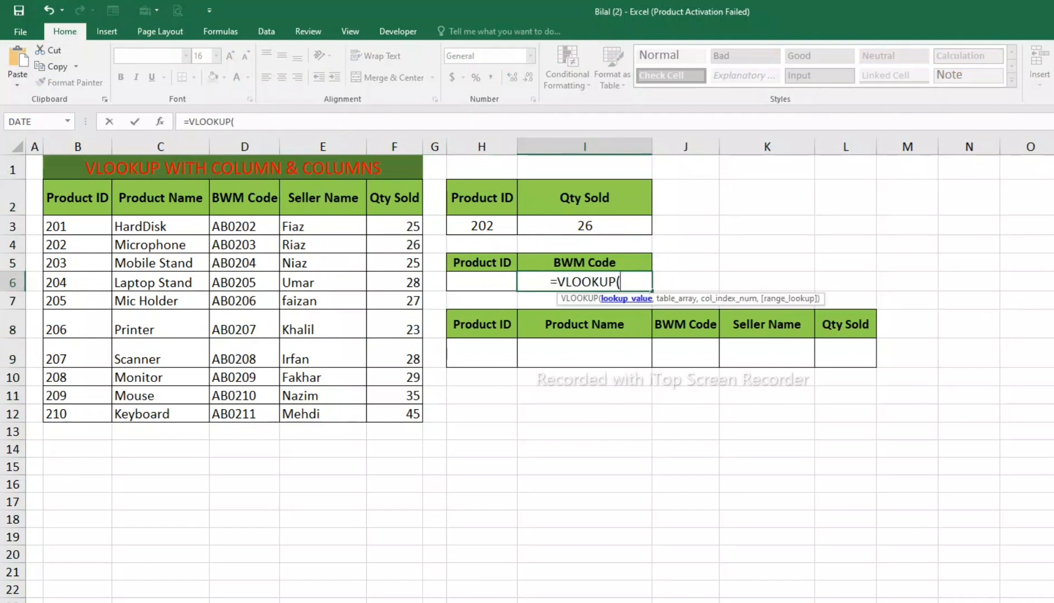
left_click(482, 281)
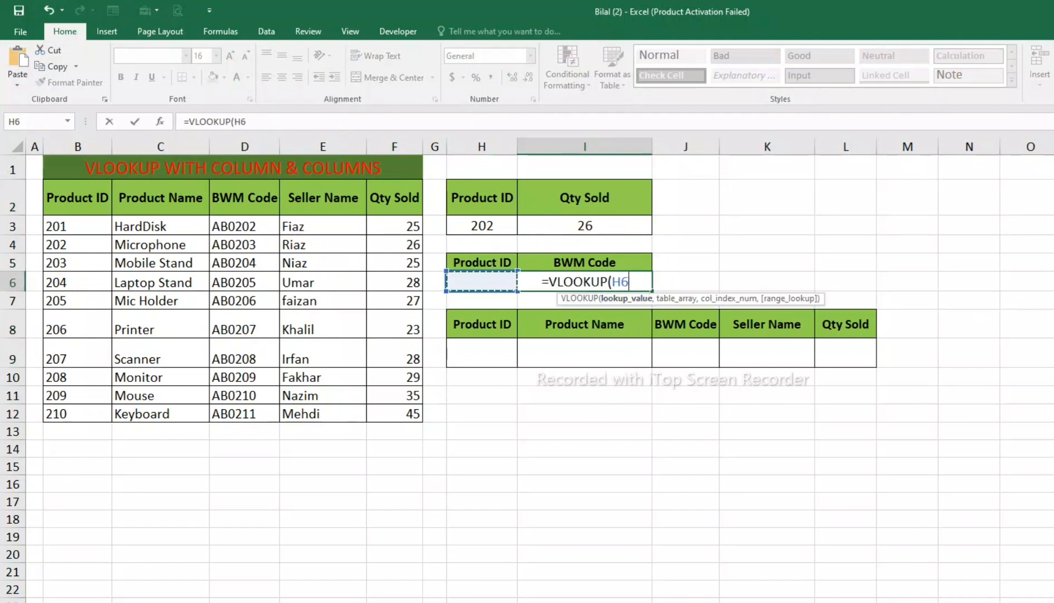
key("F4")
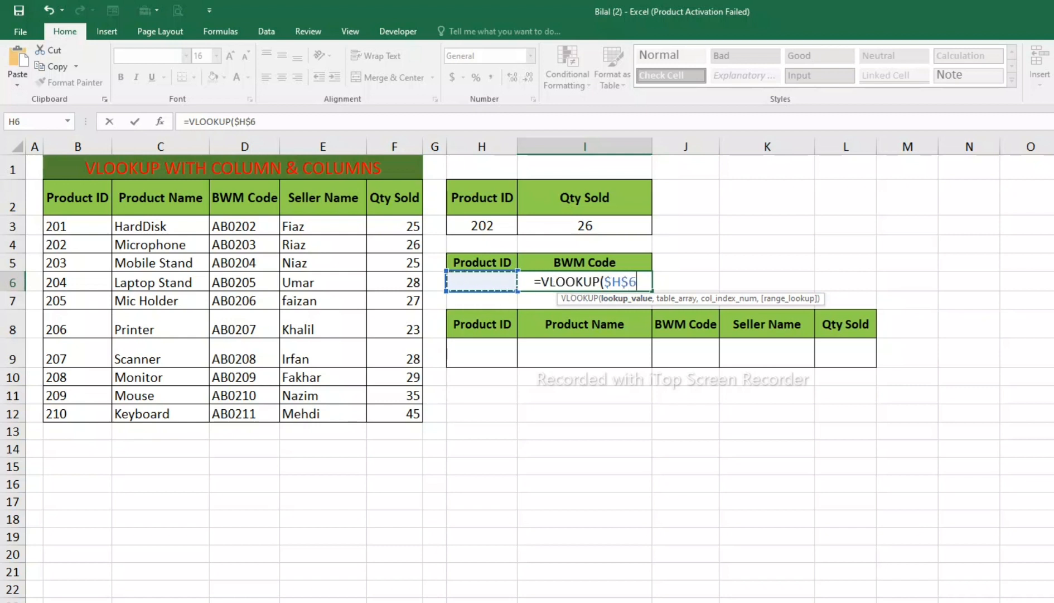
type(",")
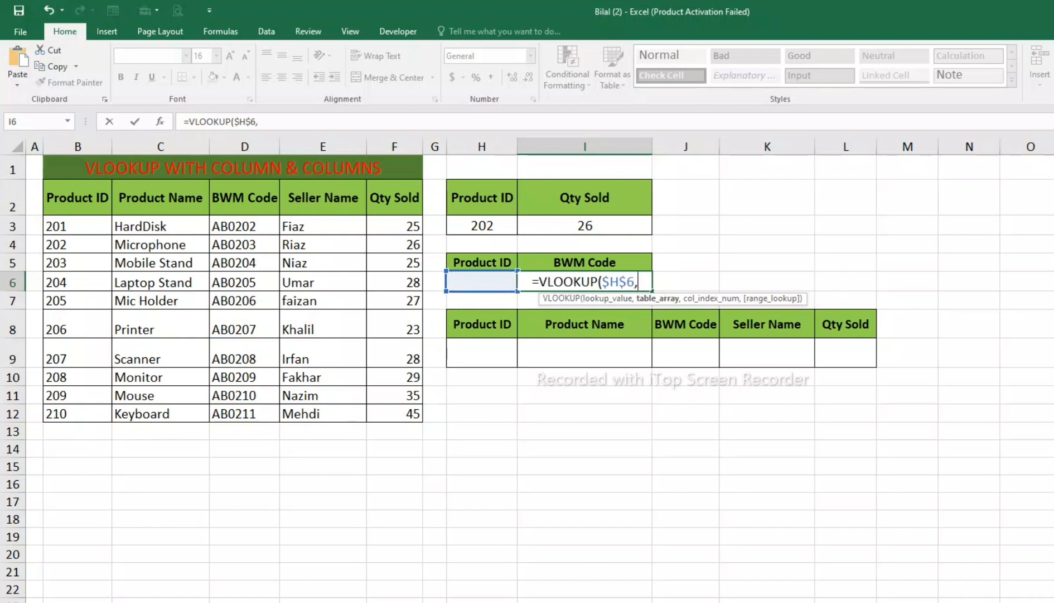
Step: Set the table array of the I6 formula to the product table as the absolute range $B$2:$F$12
left_click_drag(78, 197, 423, 424)
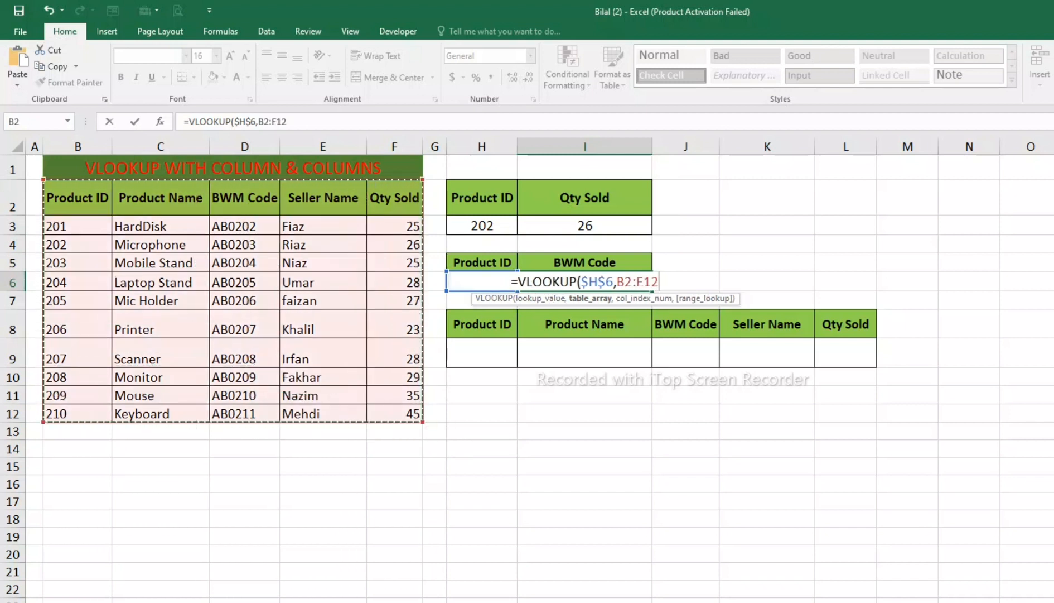
type(",")
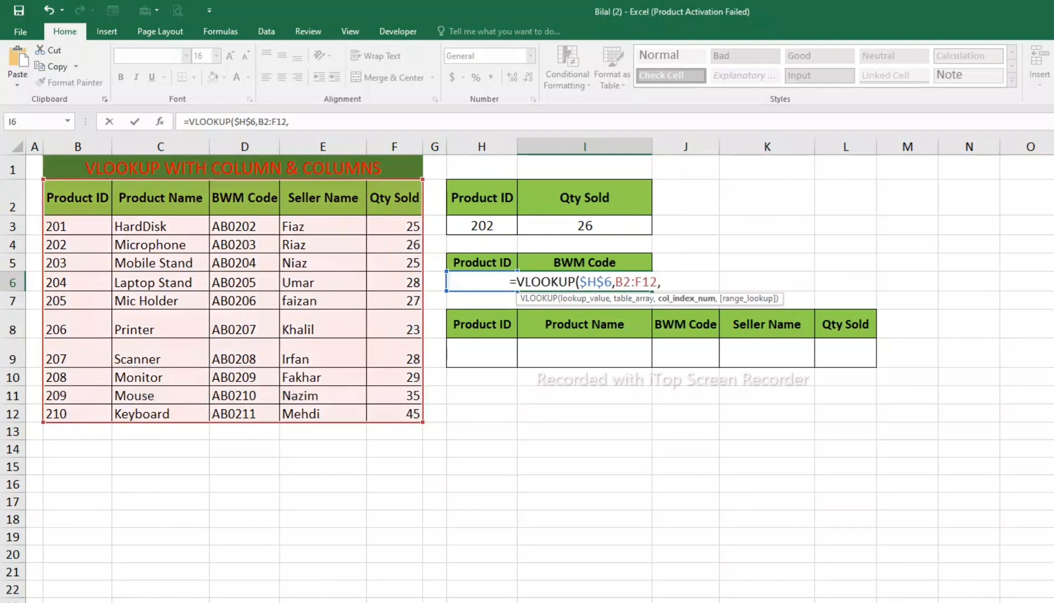
left_click_drag(616, 282, 656, 281)
key("F4")
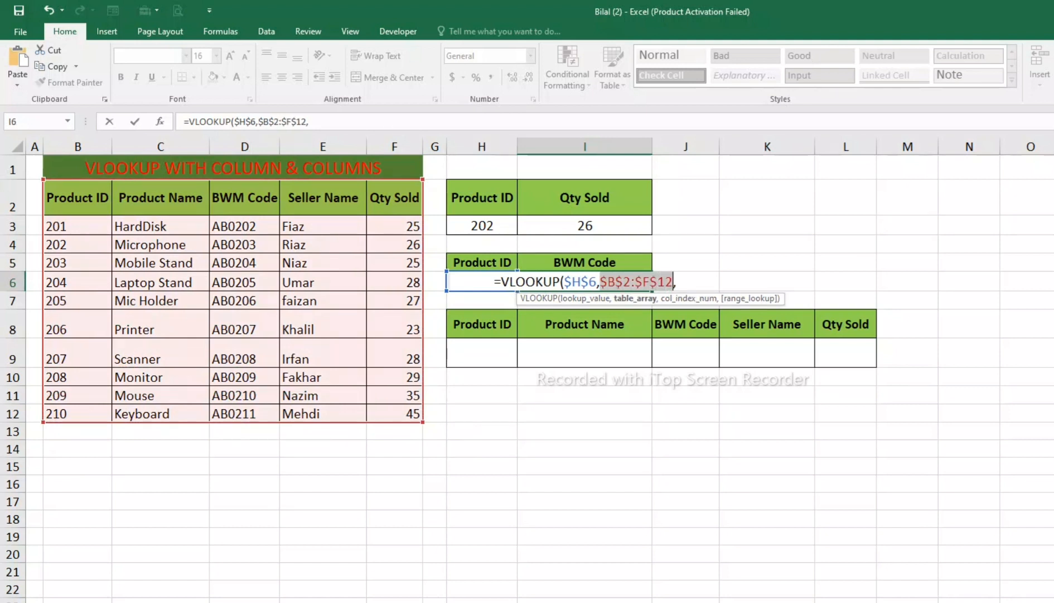
key("Right")
key("Right")
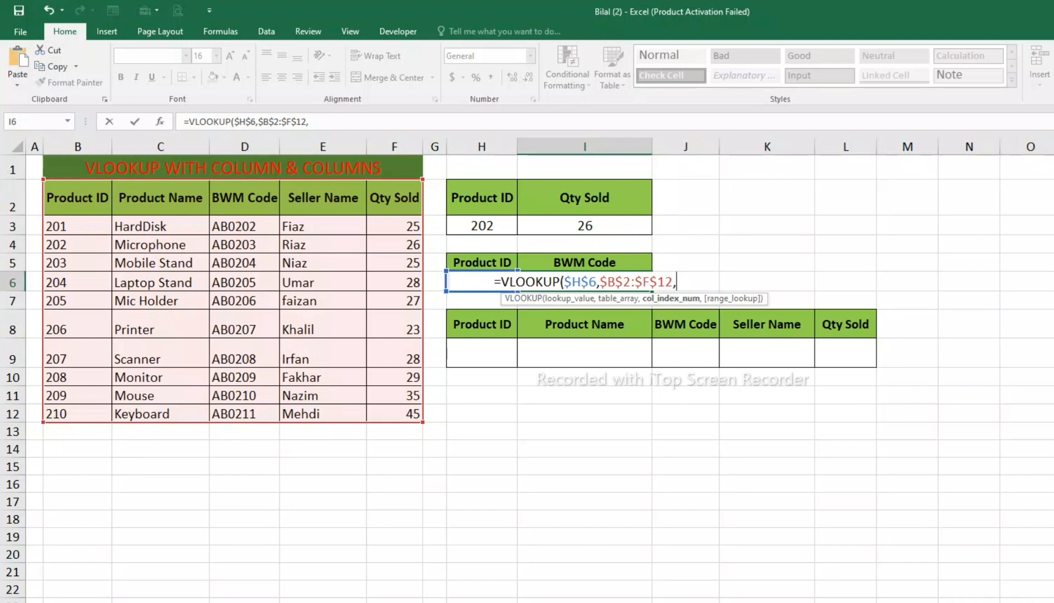
Step: Complete the VLOOKUP in I6 with column index 3 and 0 for an exact match
type("3,")
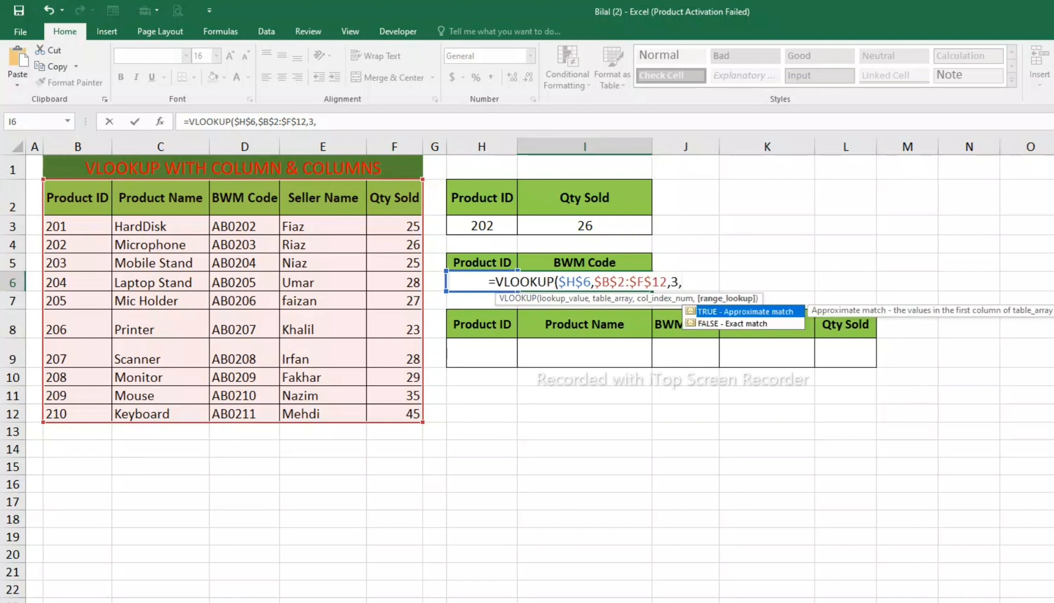
type("0")
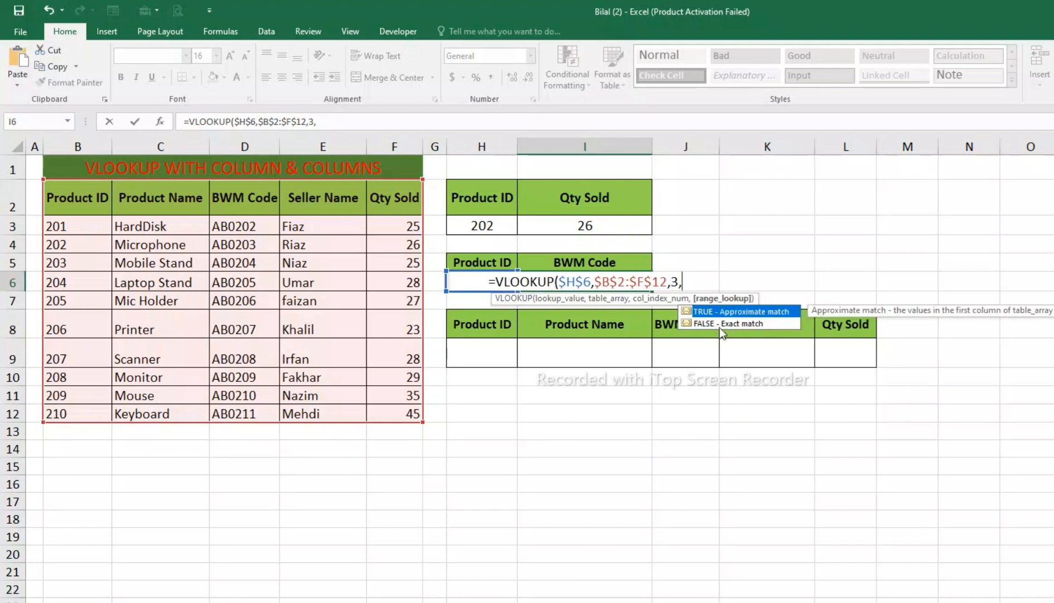
type(")")
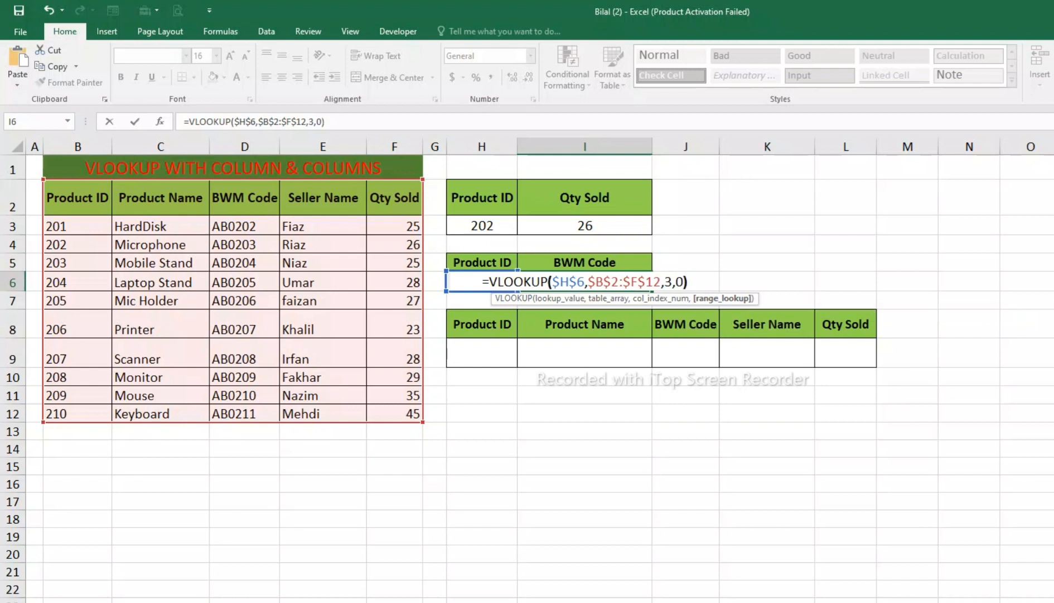
key("Return")
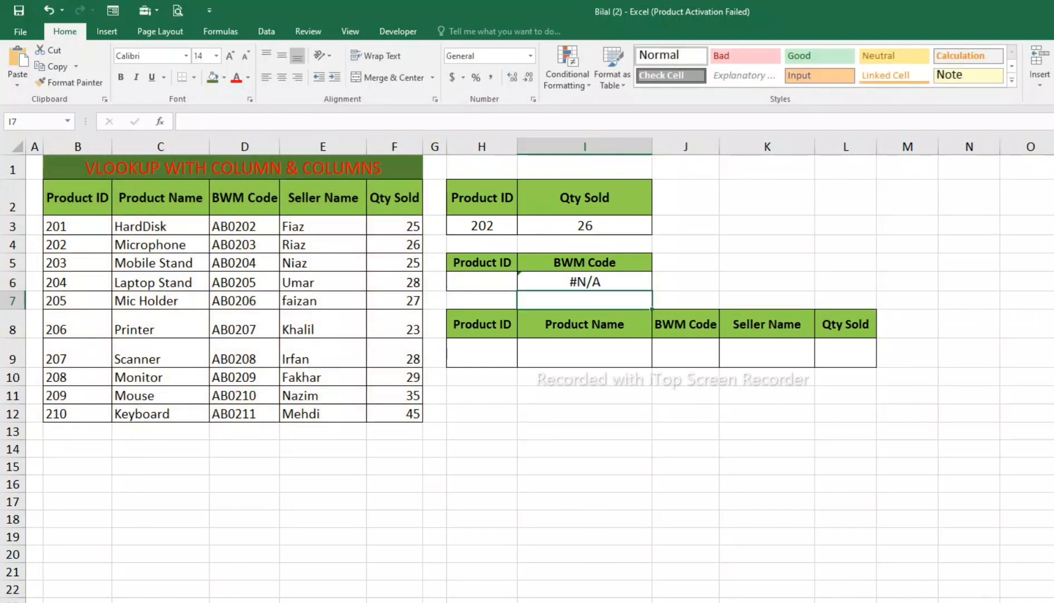
Step: Enter 207 as the Product ID in H6 to test the BWM Code lookup
left_click(585, 281)
left_click(482, 282)
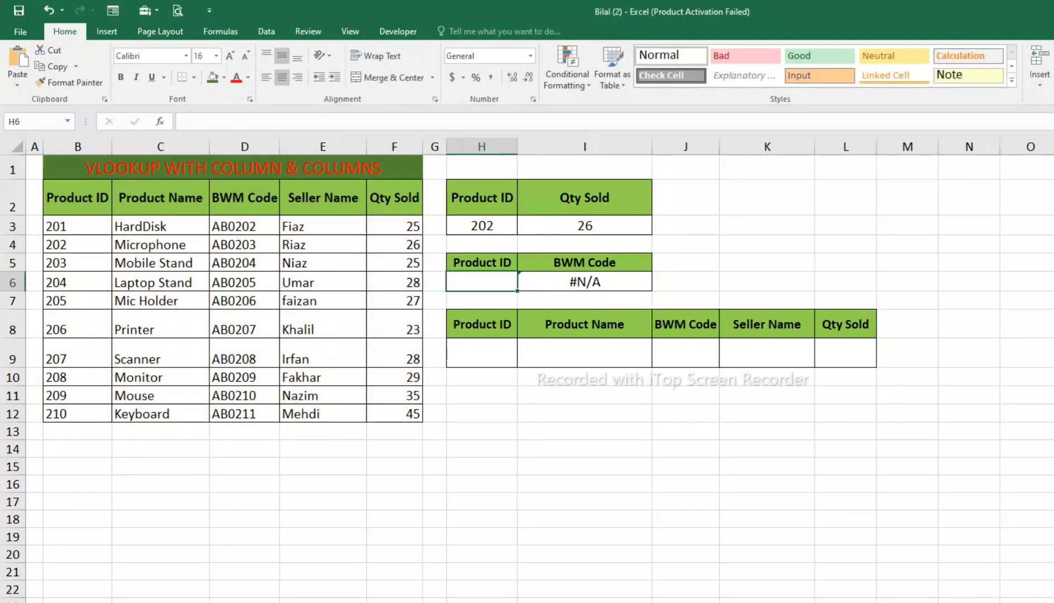
type("207")
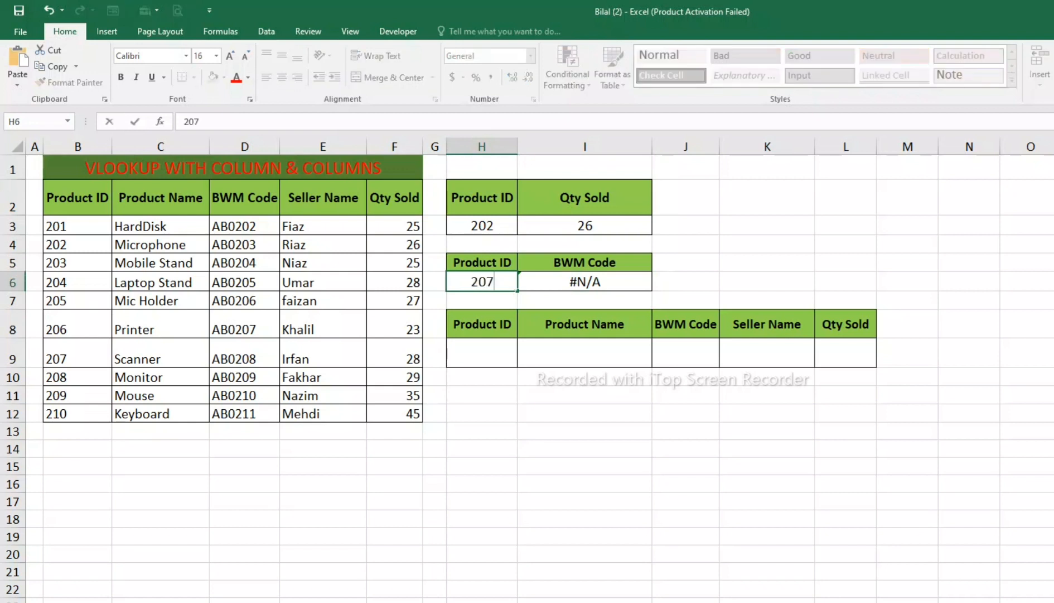
key("Return")
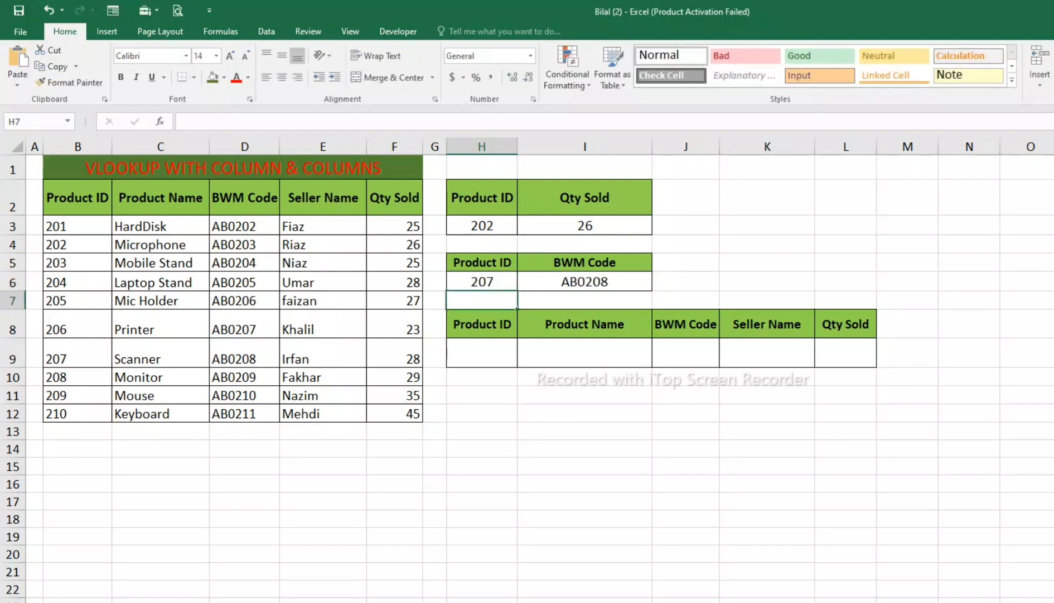
Step: Compare the BWM Code lookup result in I6 with the product table row for Product ID 207
left_click(585, 282)
left_click_drag(77, 354, 245, 354)
left_click(244, 358)
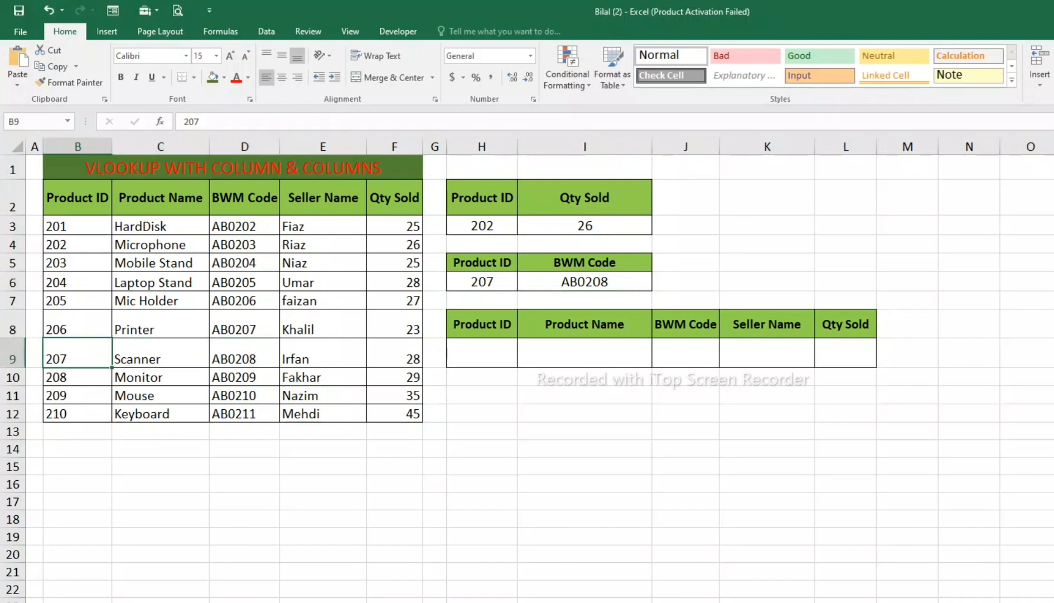
Step: Test the BWM Code lookup by entering 210 and finally 205 as the Product ID in H6
left_click(482, 282)
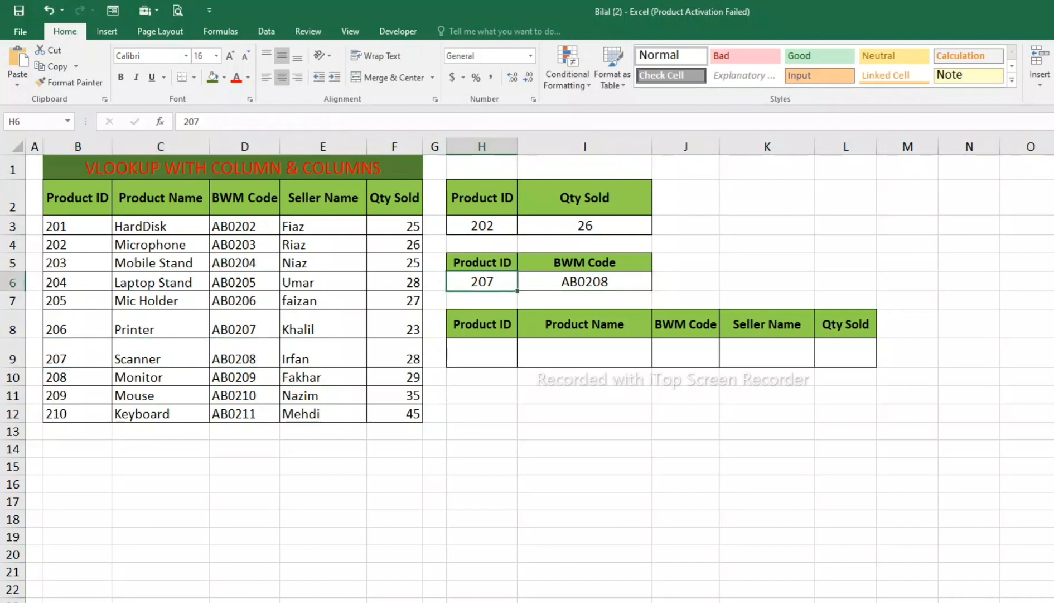
type("210")
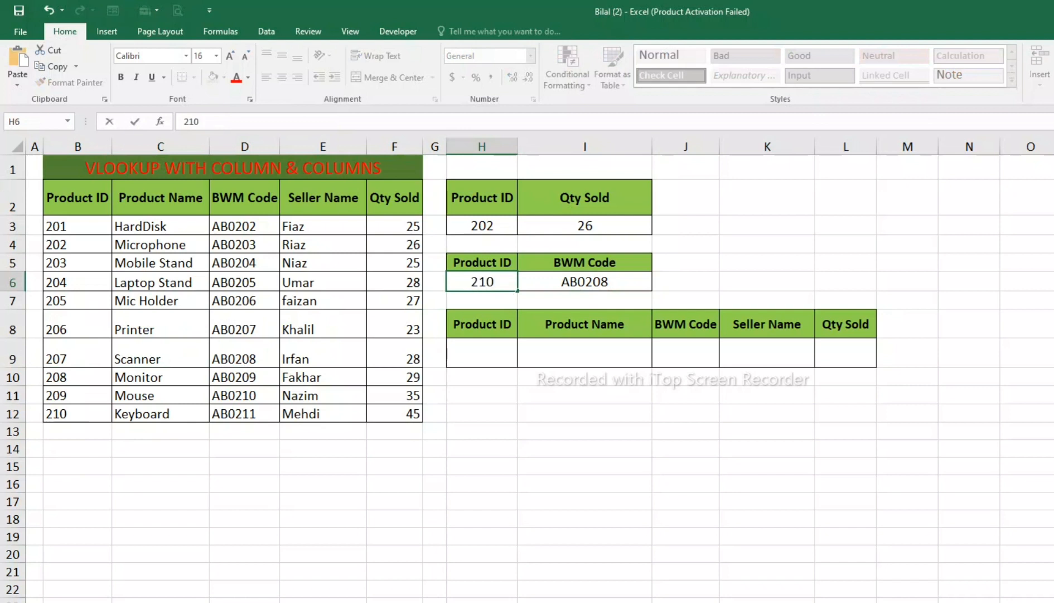
key("Return")
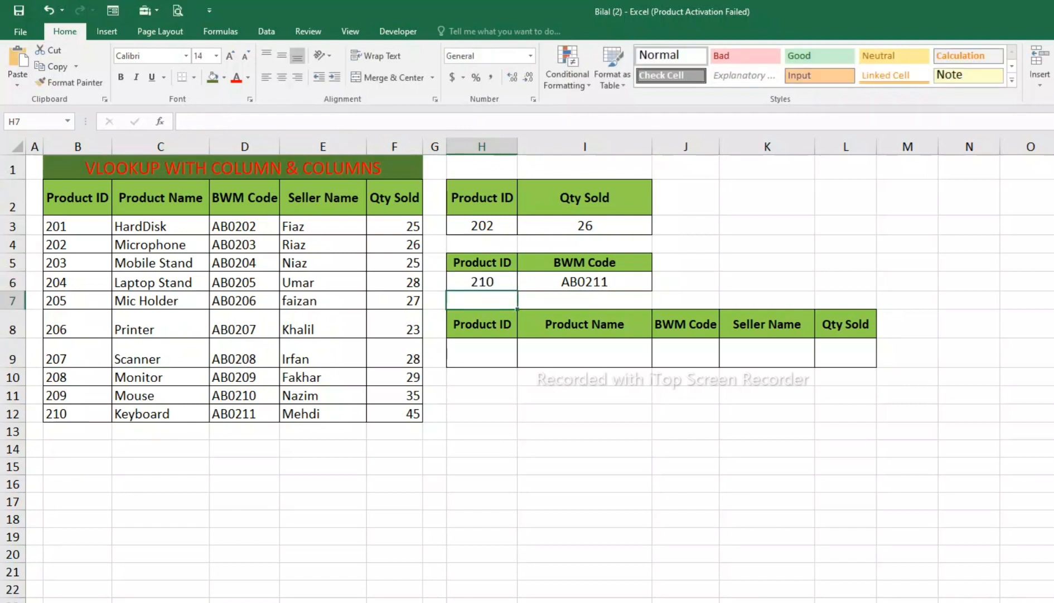
left_click(482, 282)
type("205")
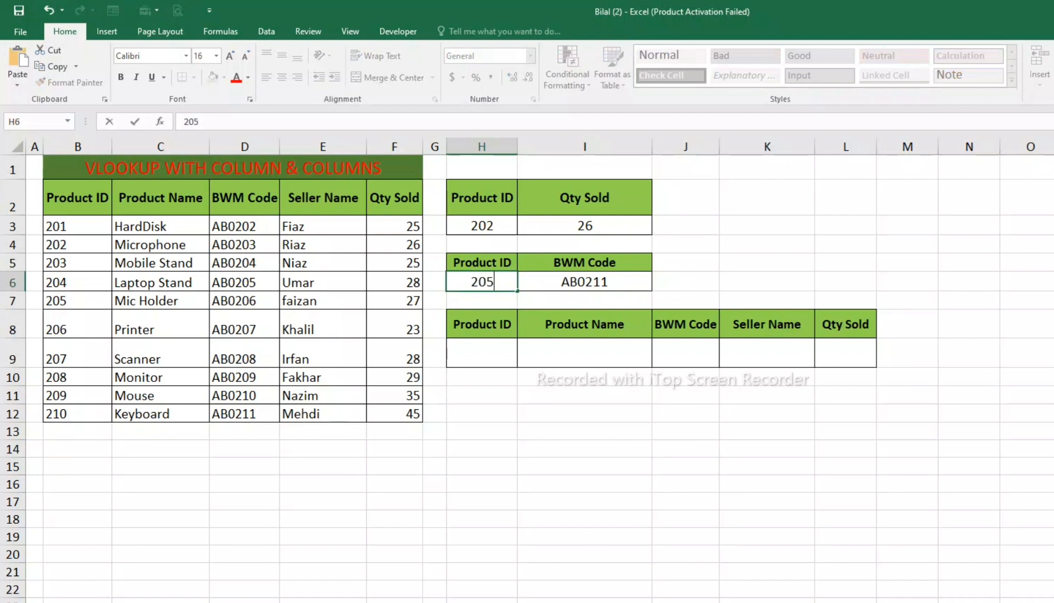
key("Return")
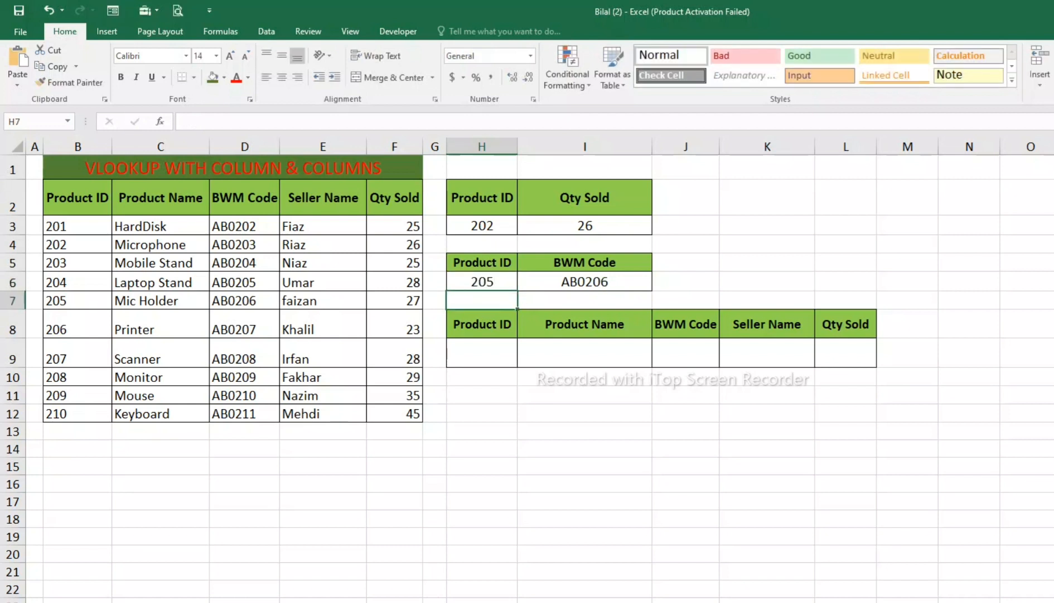
left_click(585, 282)
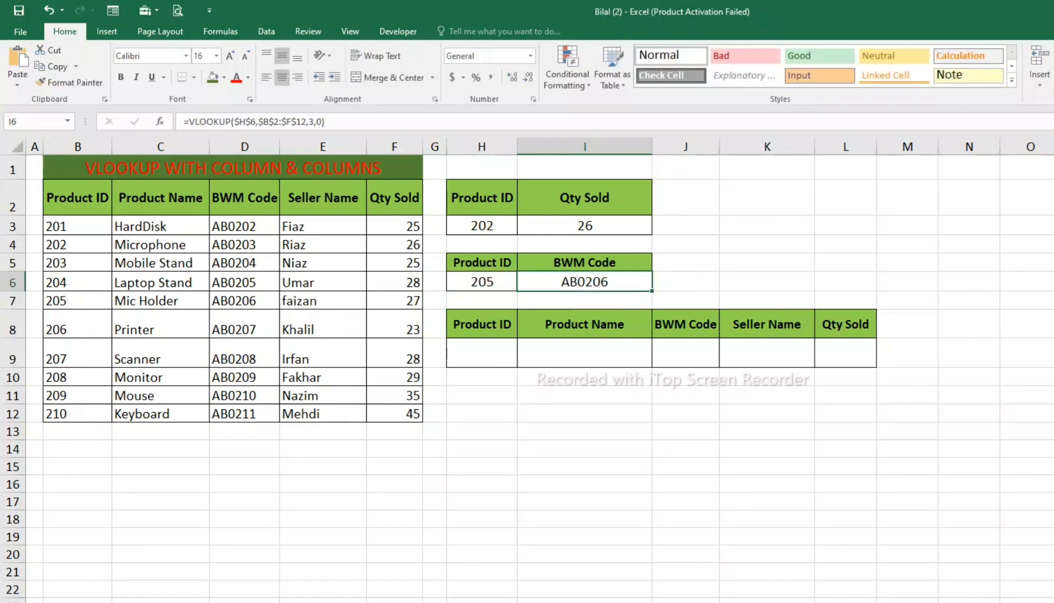
left_click(585, 262)
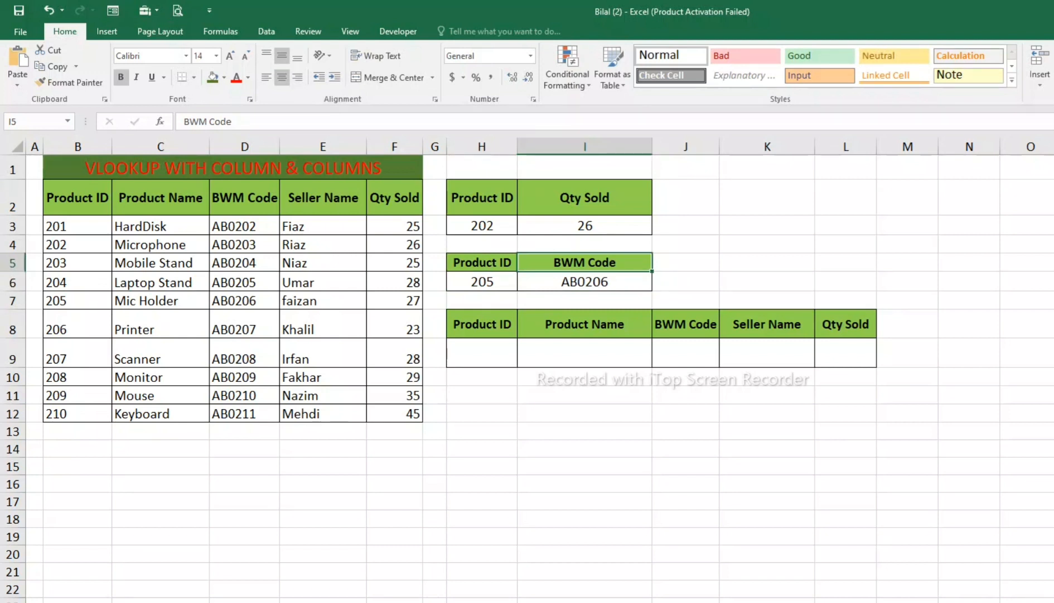
left_click(585, 395)
left_click(585, 483)
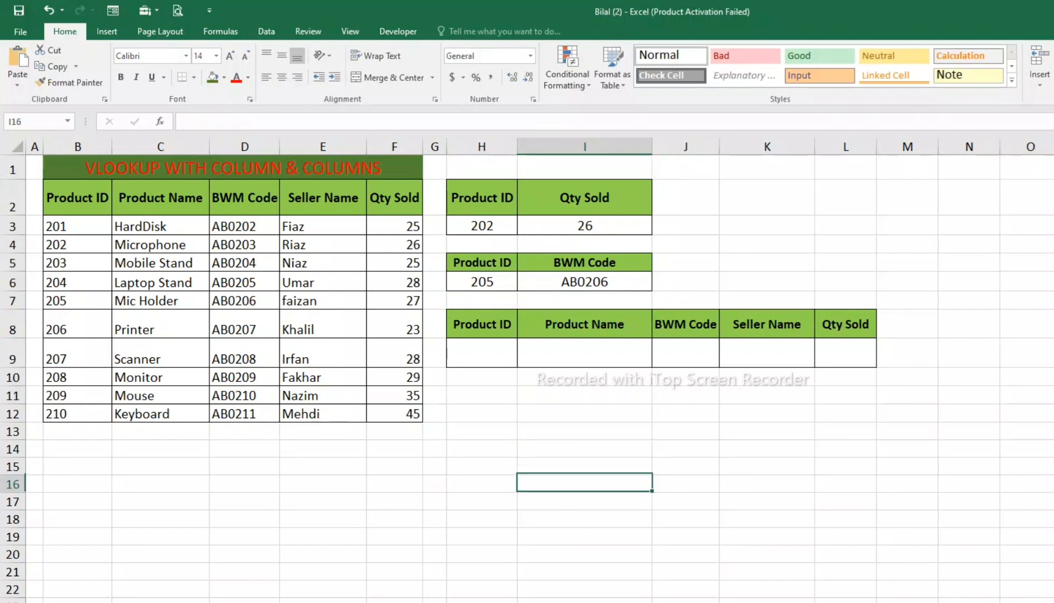
left_click(585, 412)
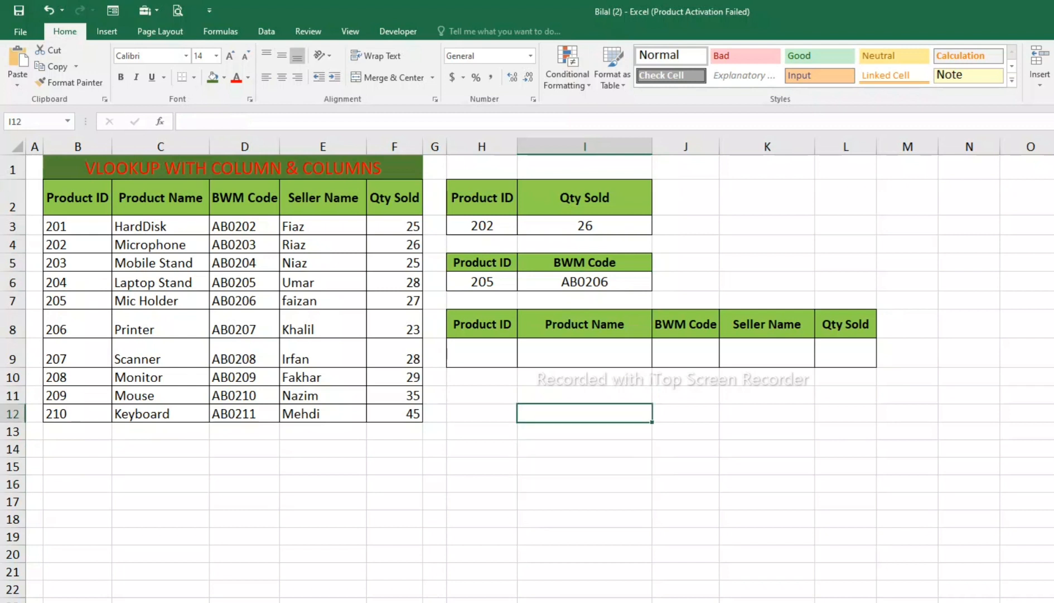
left_click_drag(585, 449, 584, 554)
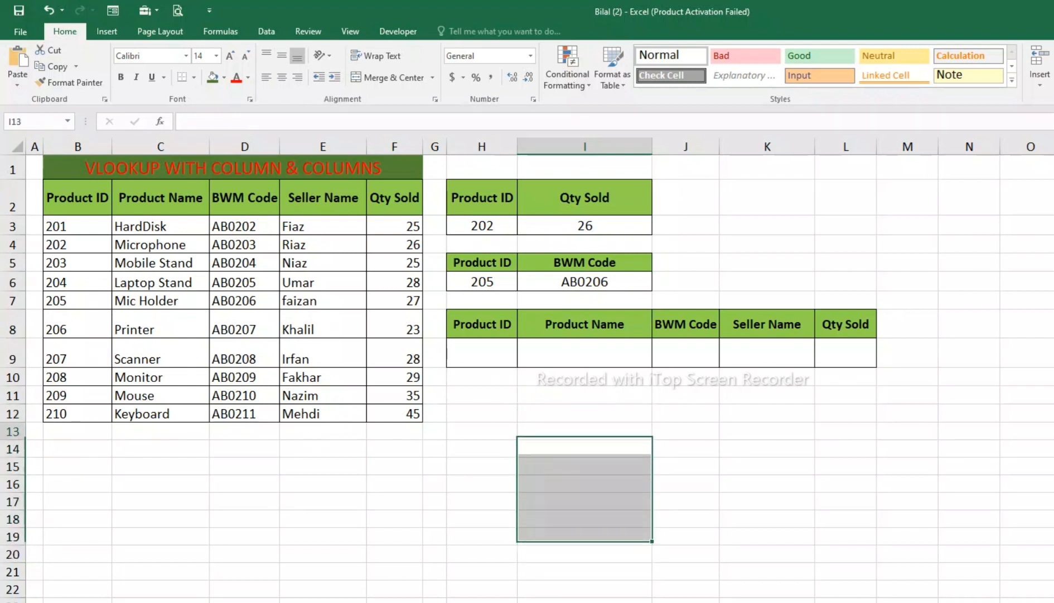
left_click_drag(585, 353, 846, 353)
left_click_drag(482, 353, 845, 351)
left_click_drag(482, 324, 853, 354)
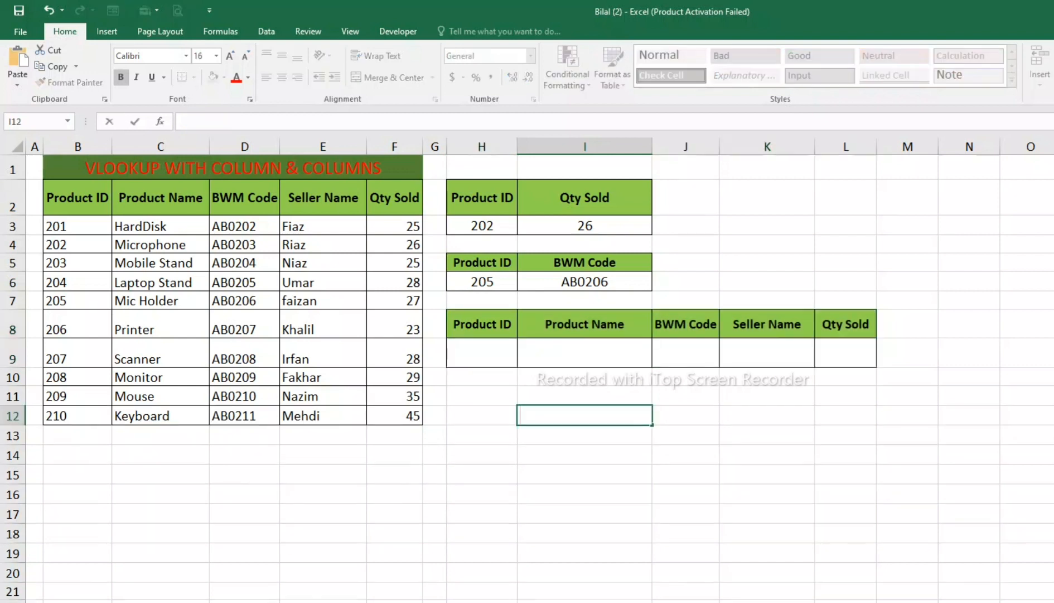
left_click(585, 352)
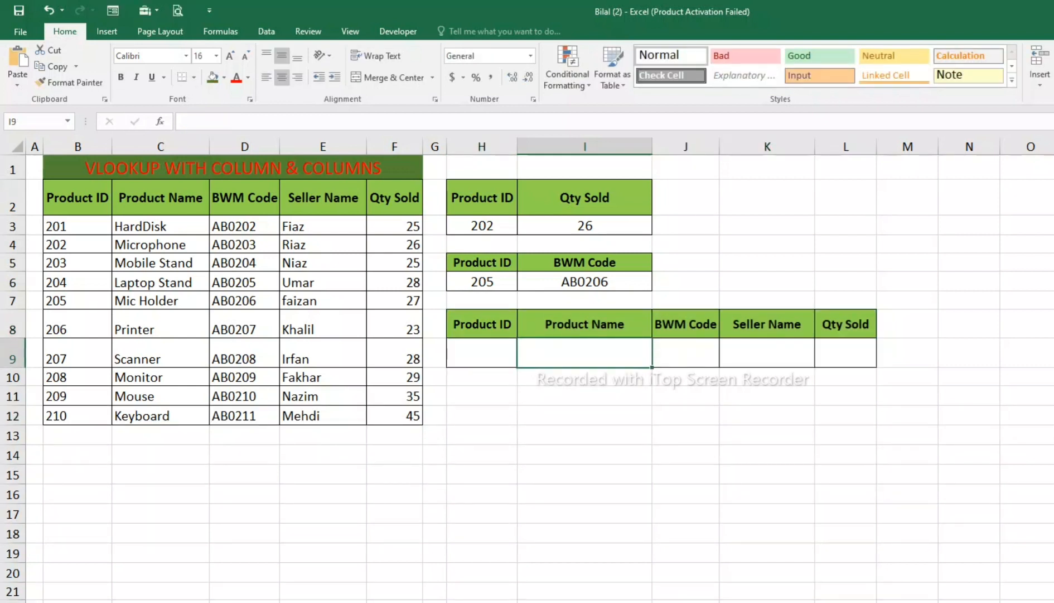
left_click_drag(482, 324, 845, 352)
Step: Start a VLOOKUP formula in I9 under Product Name with H9 as the lookup value
left_click(585, 353)
left_click(482, 353)
left_click(585, 353)
type("=")
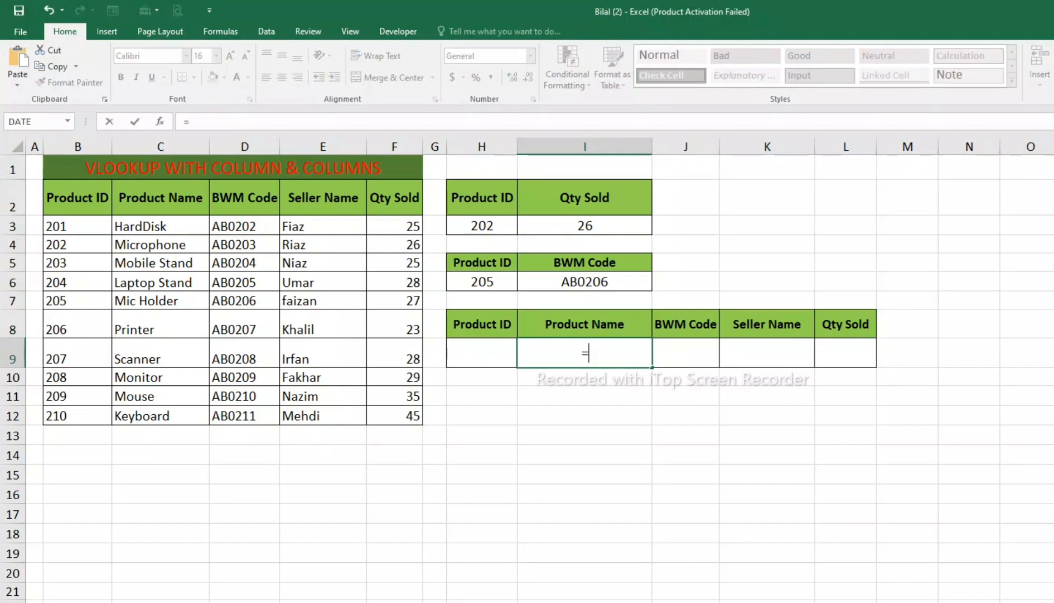
type("vloo")
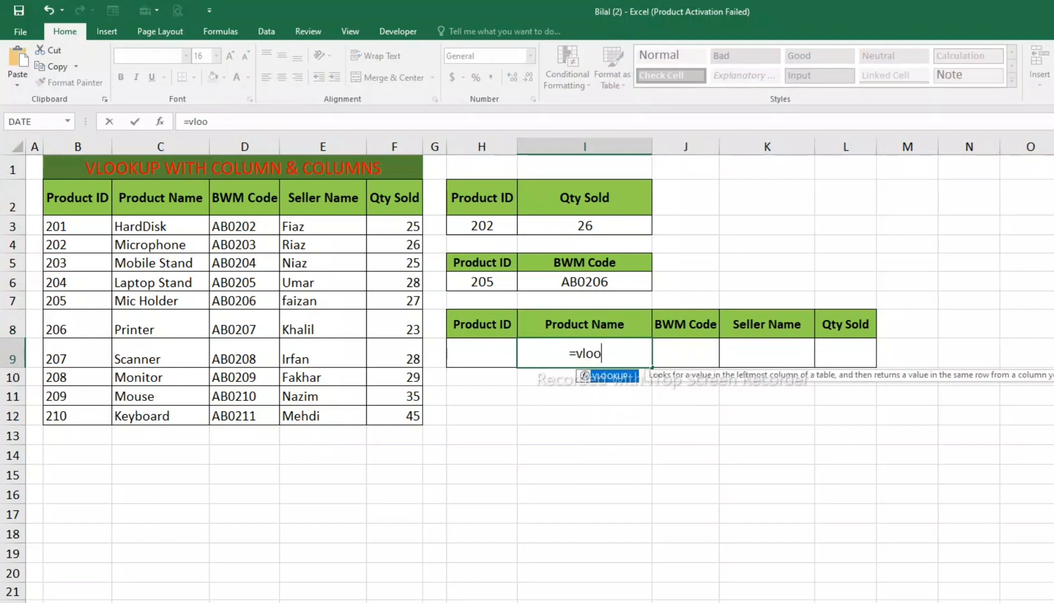
key("Tab")
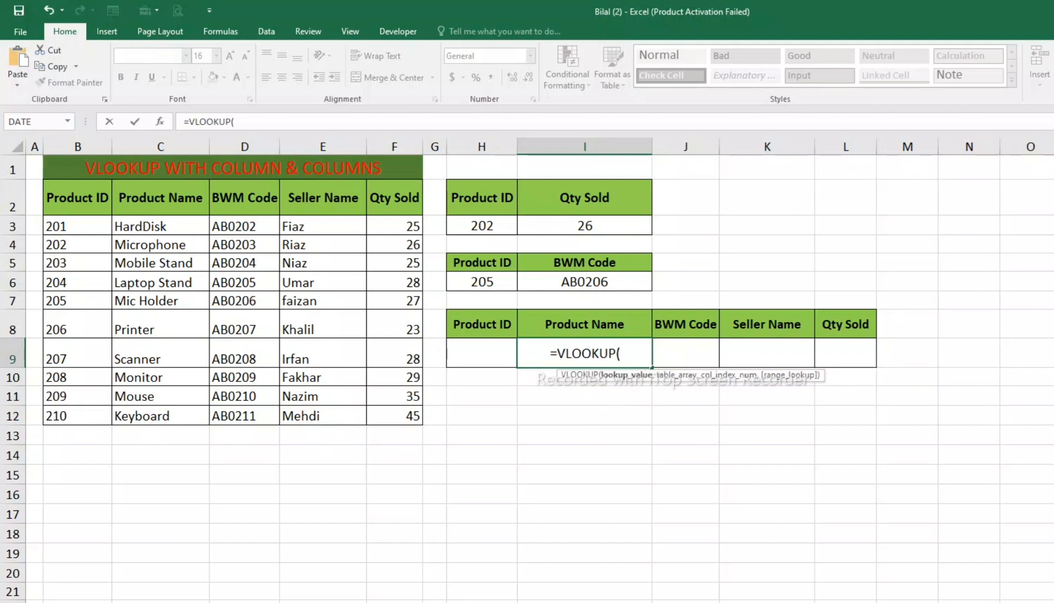
left_click(482, 353)
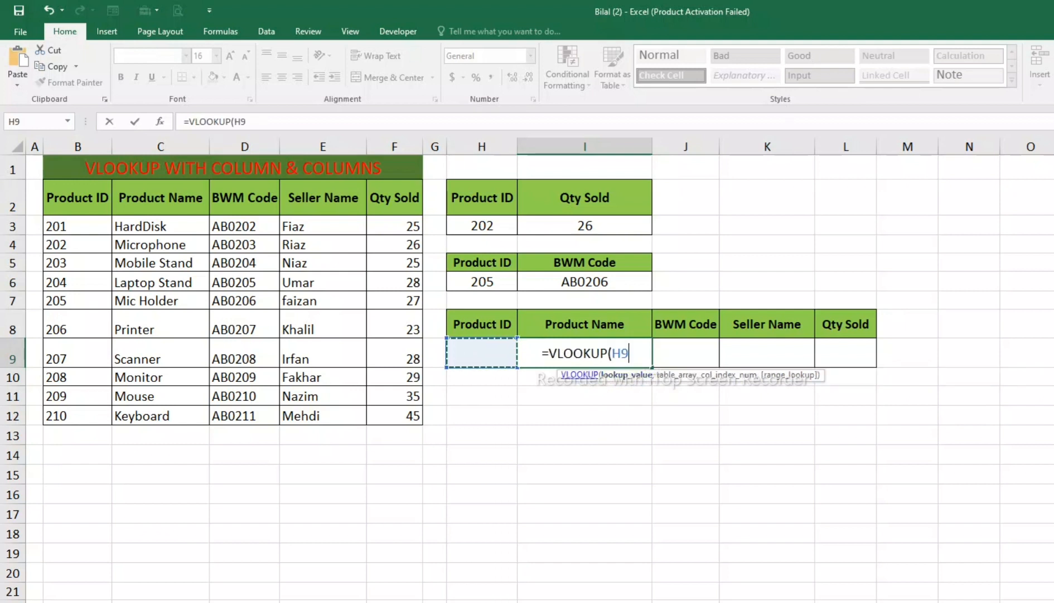
type(",")
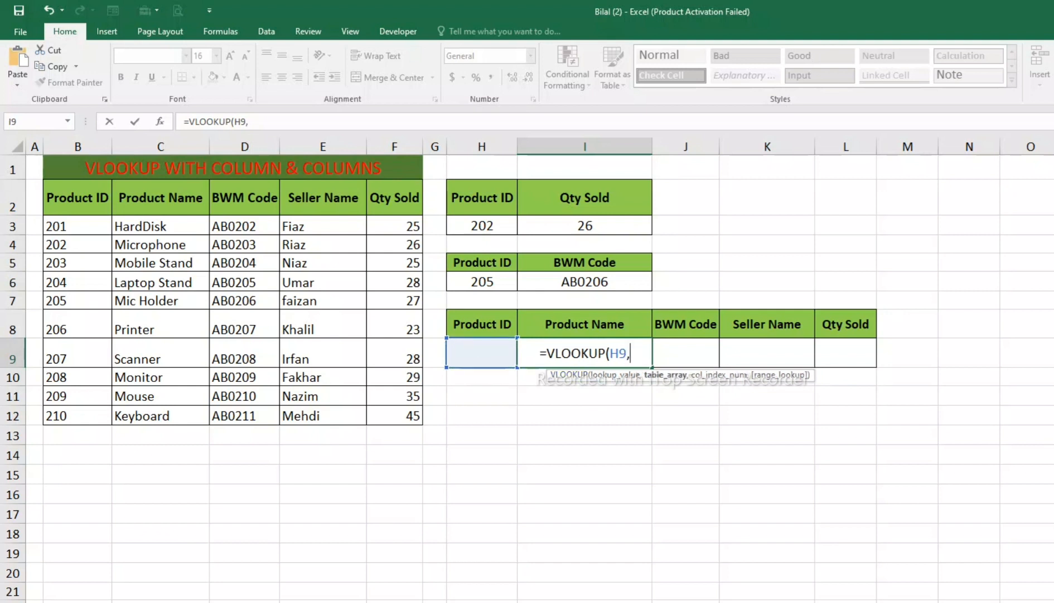
Step: Add the product table B2:F12 as the table array in I9 and make both references absolute as $H$9 and $B$2:$F$12
left_click_drag(77, 197, 416, 417)
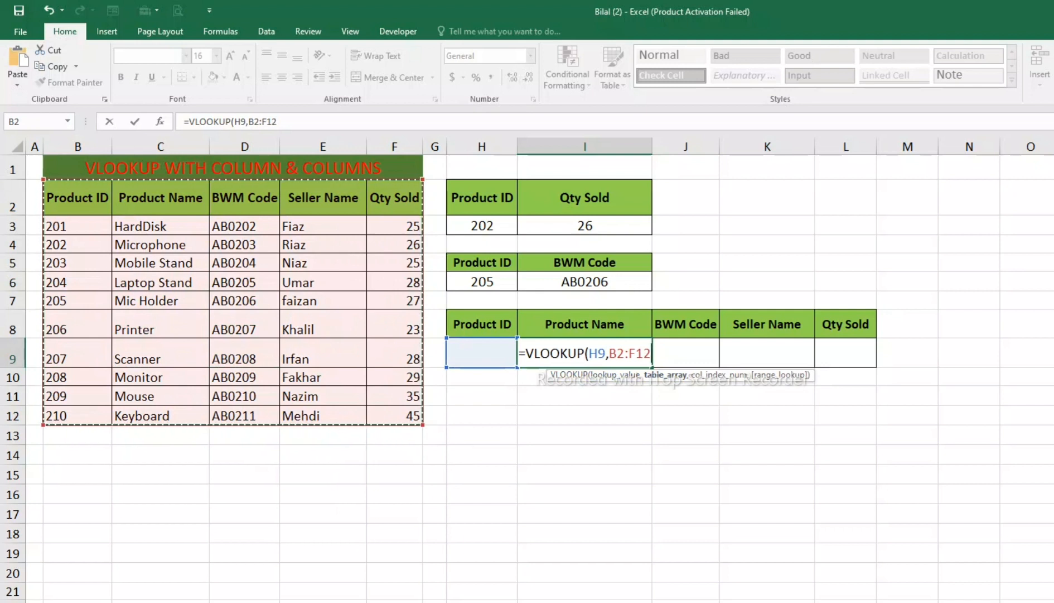
type(",")
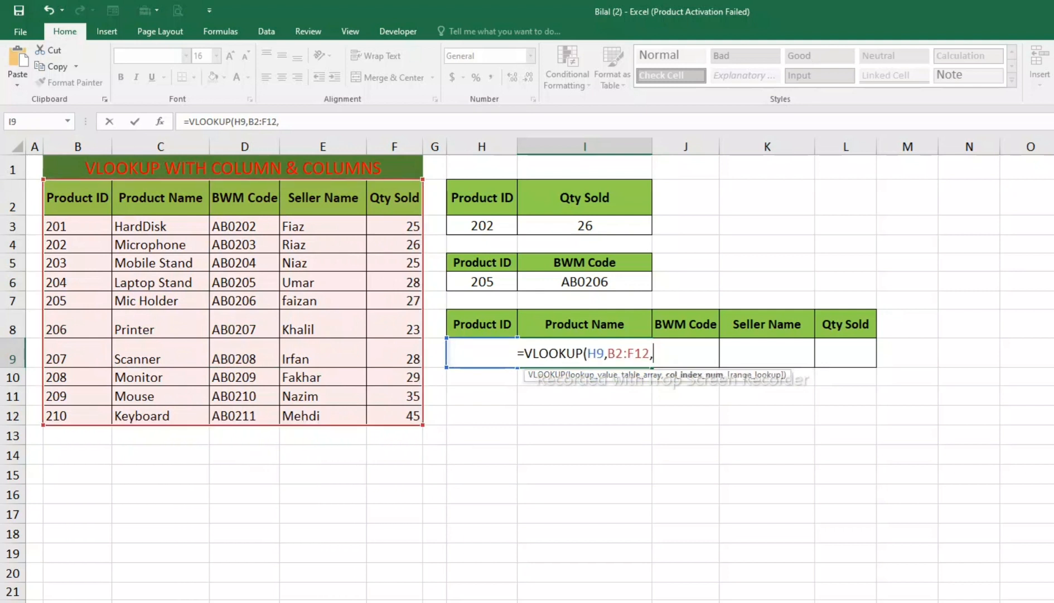
key("F4")
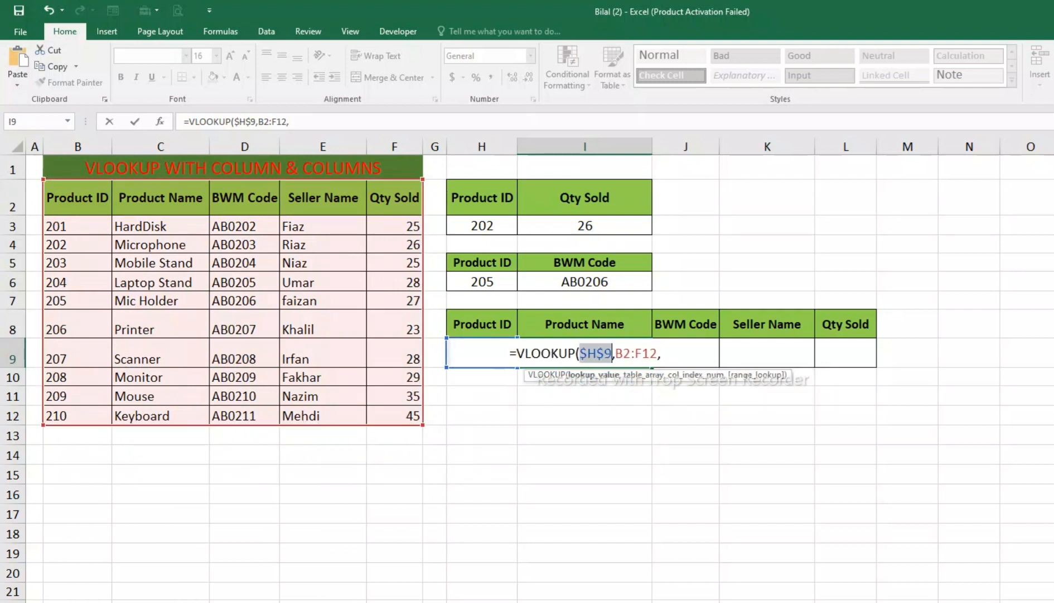
left_click_drag(658, 353, 615, 353)
key("F4")
left_click(679, 353)
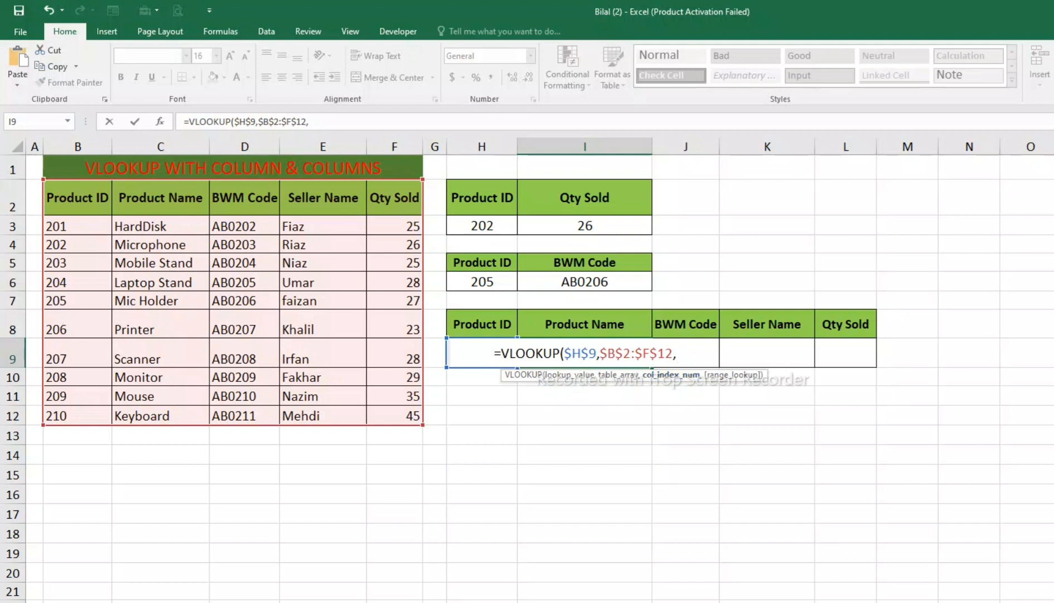
Step: Complete the VLOOKUP in I9 with column index 2 and 0 for an exact match
type("2")
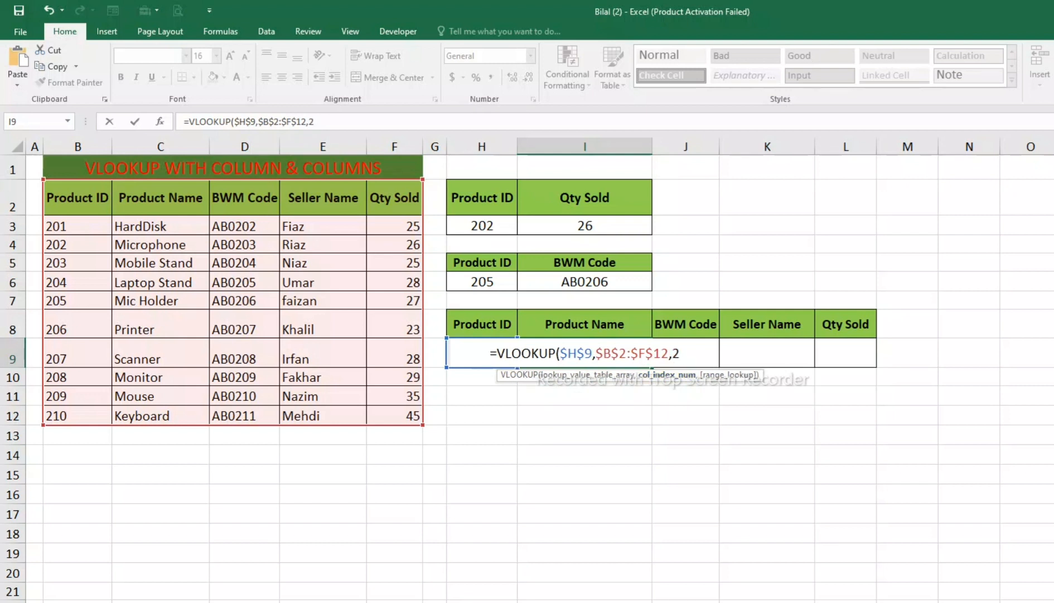
type(",0")
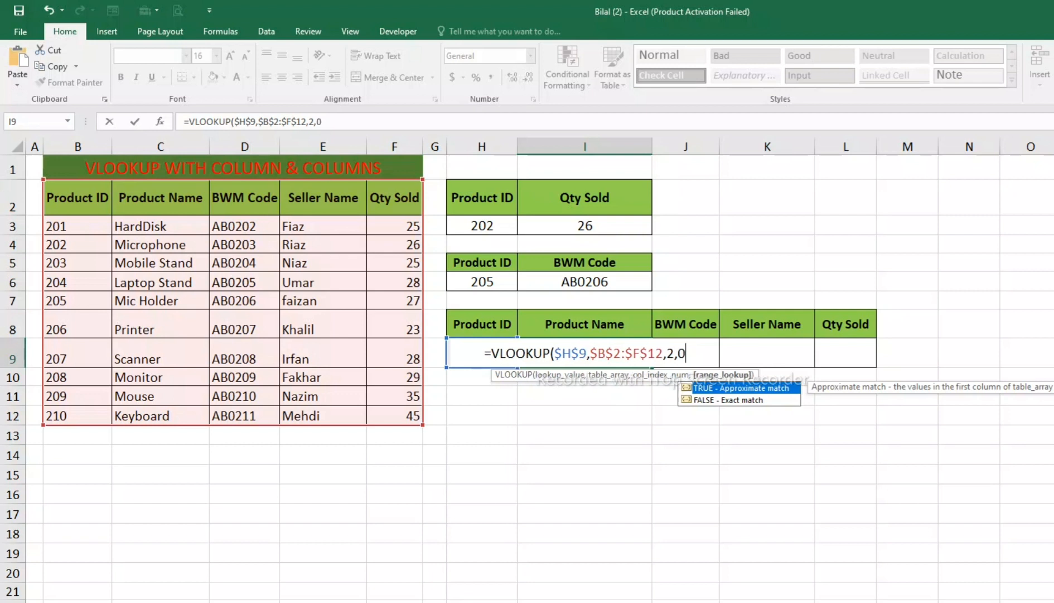
type(")")
key("Return")
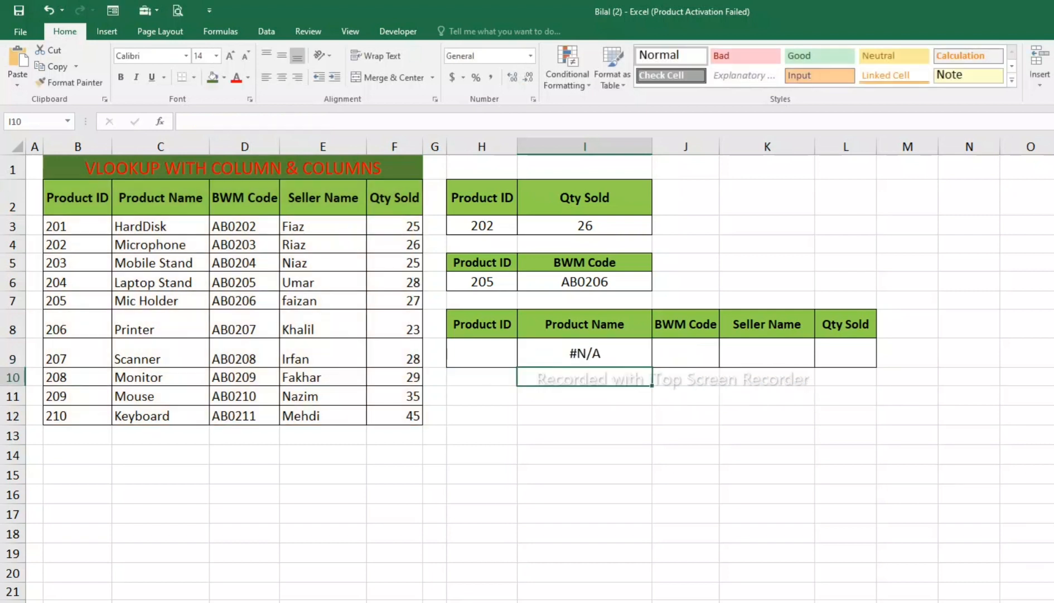
Step: Enter 203 as the Product ID in H9 to test the Product Name lookup
left_click(482, 352)
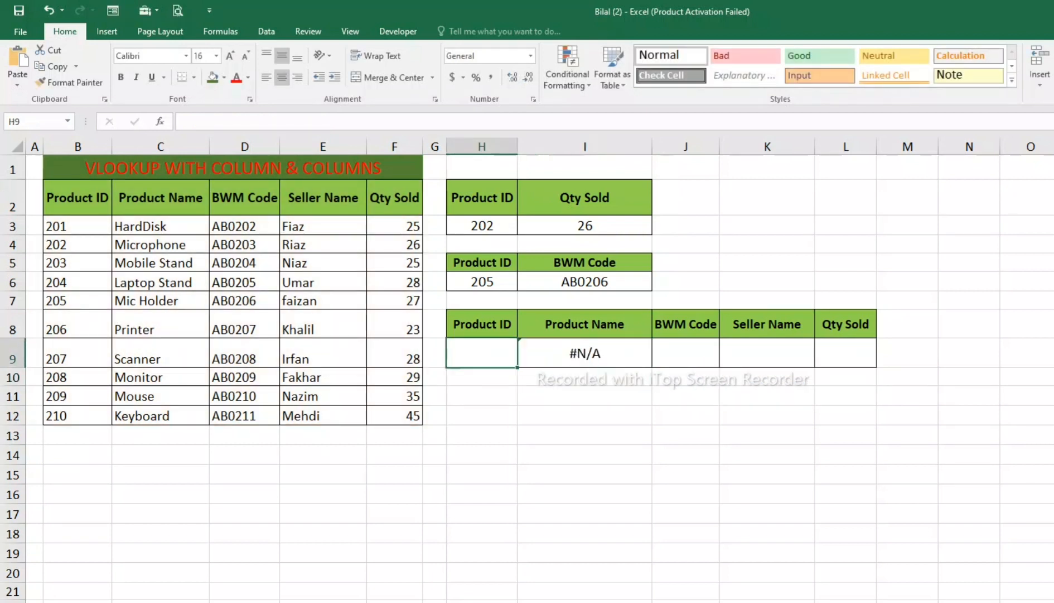
type("203")
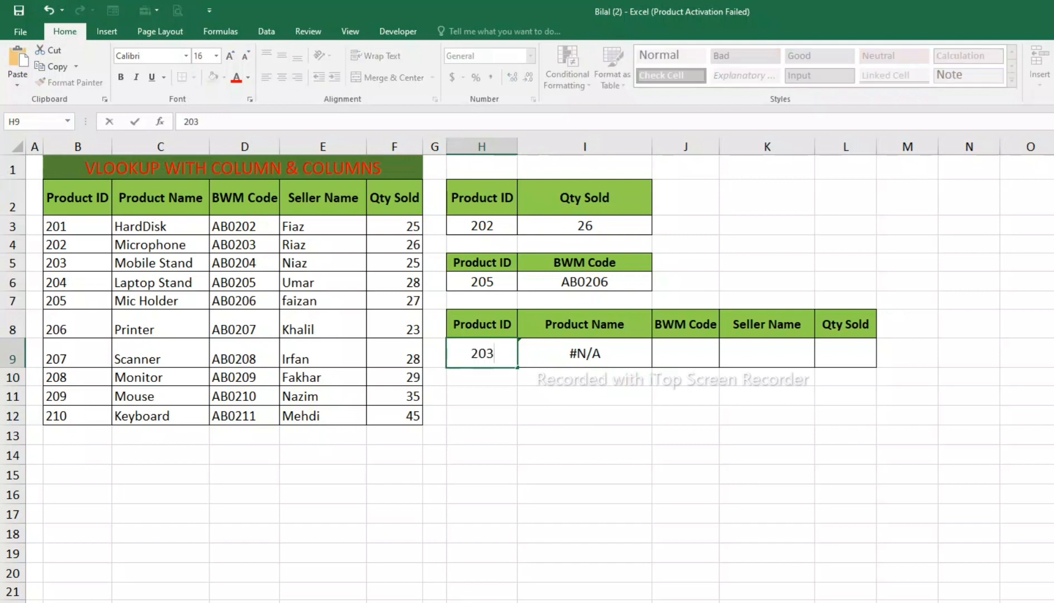
key("Return")
Step: Fill the VLOOKUP formula from I9 across to L9 and widen columns J to L equally
left_click(585, 352)
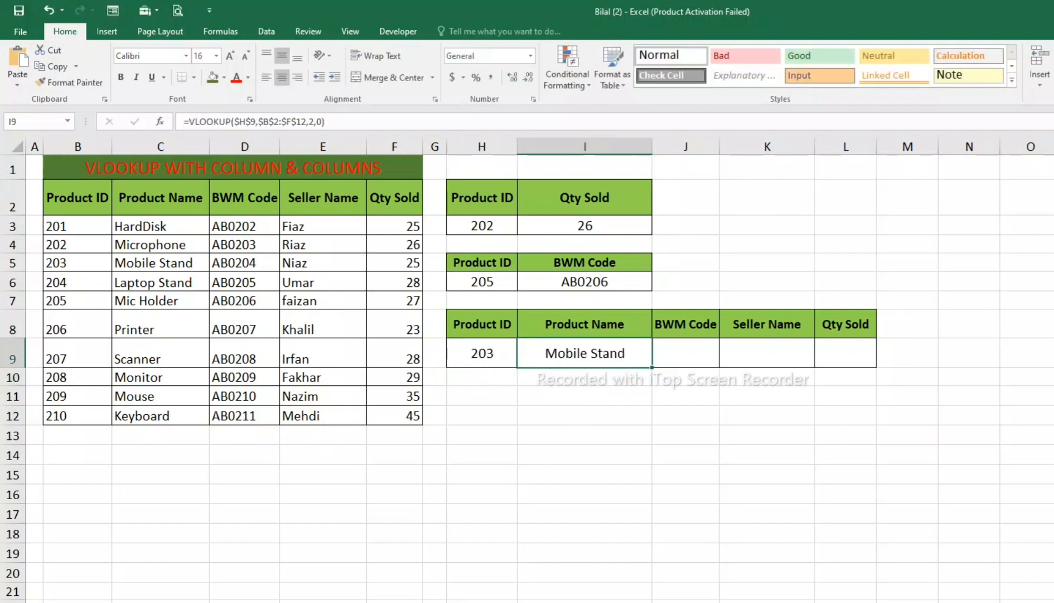
left_click_drag(652, 366, 862, 367)
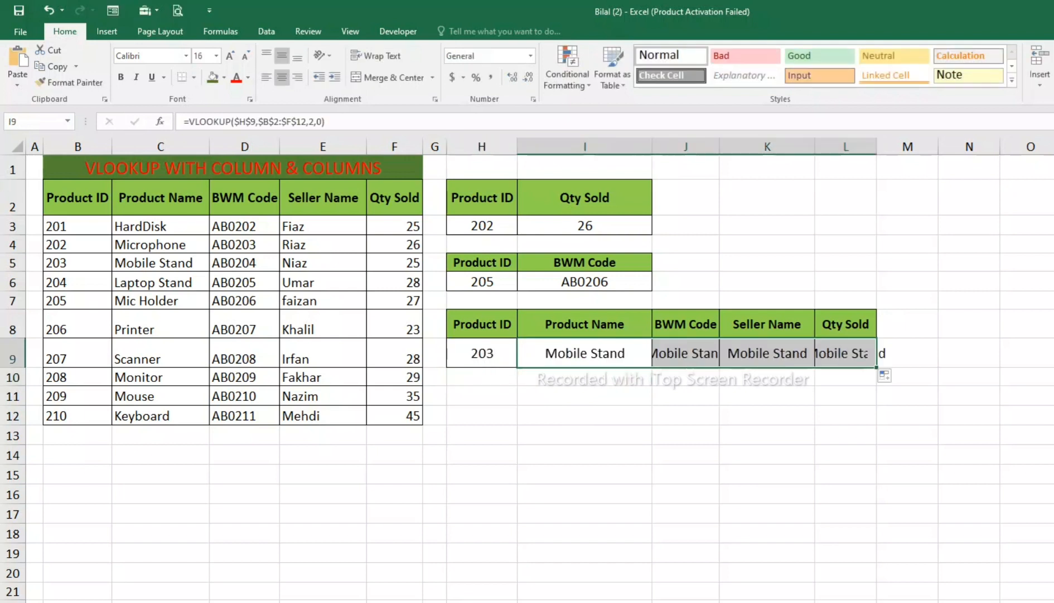
left_click_drag(686, 147, 836, 146)
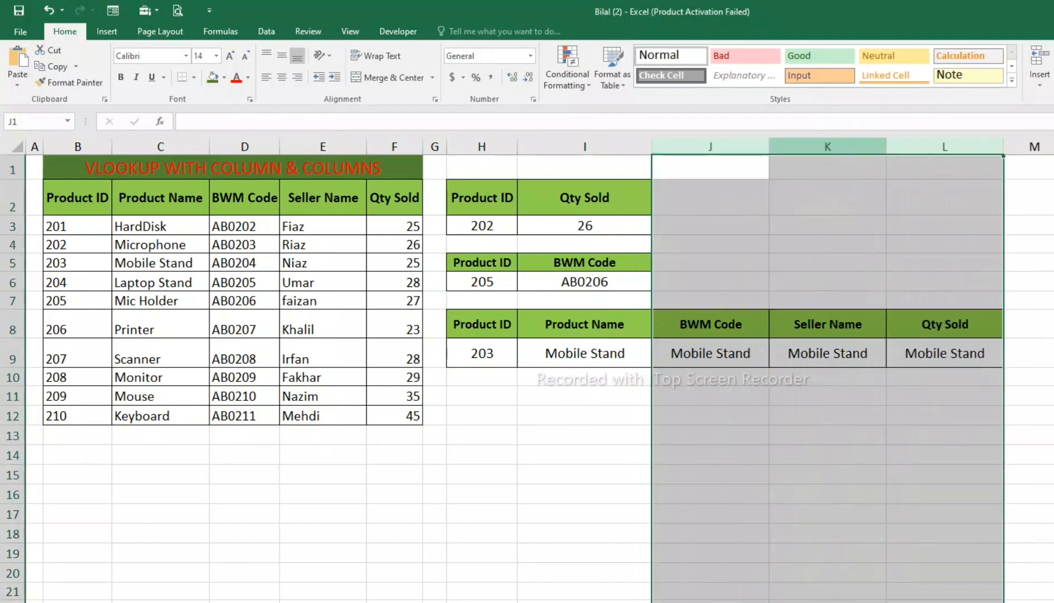
Step: Inspect the copied VLOOKUP formulas in J9 and K9
left_click(710, 353)
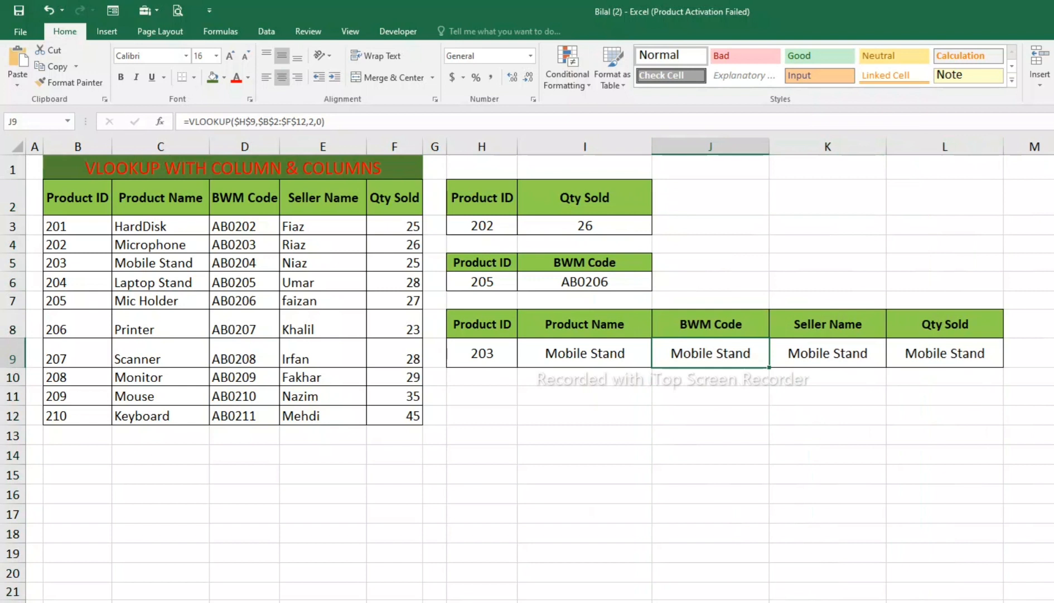
double_click(722, 353)
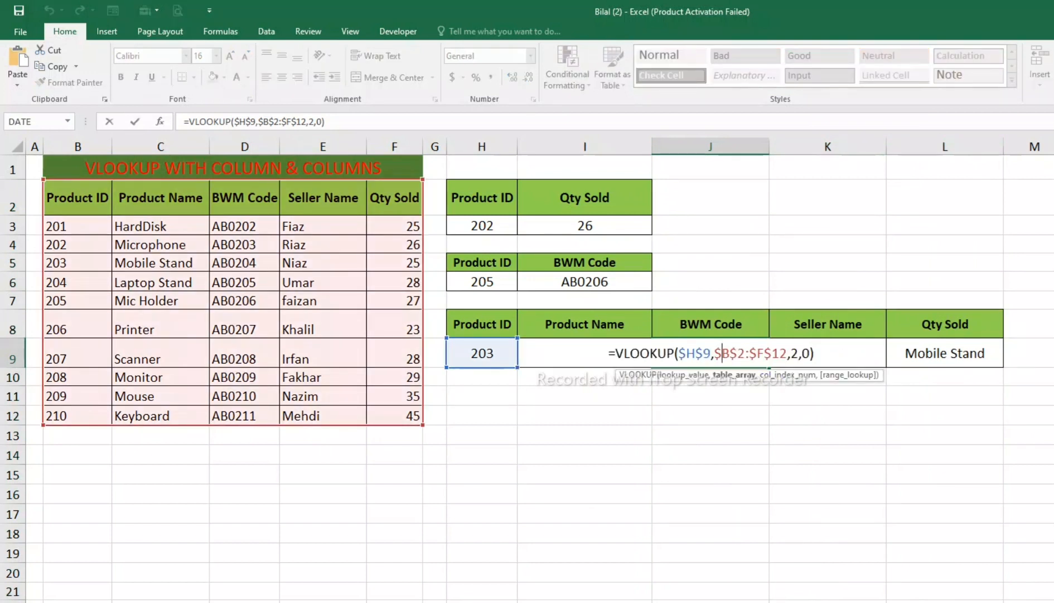
key("Return")
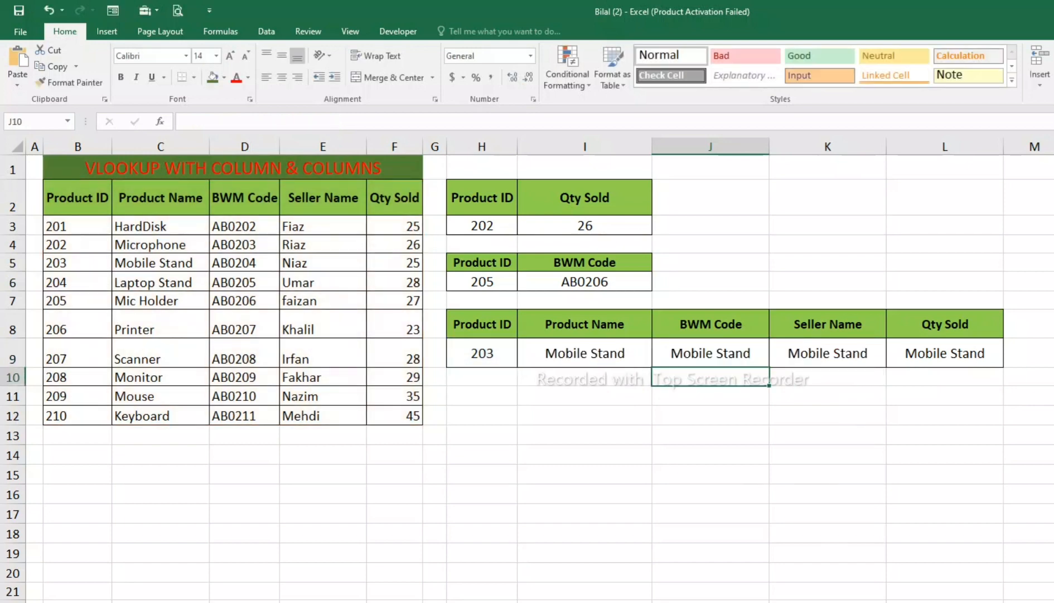
double_click(855, 353)
key("Return")
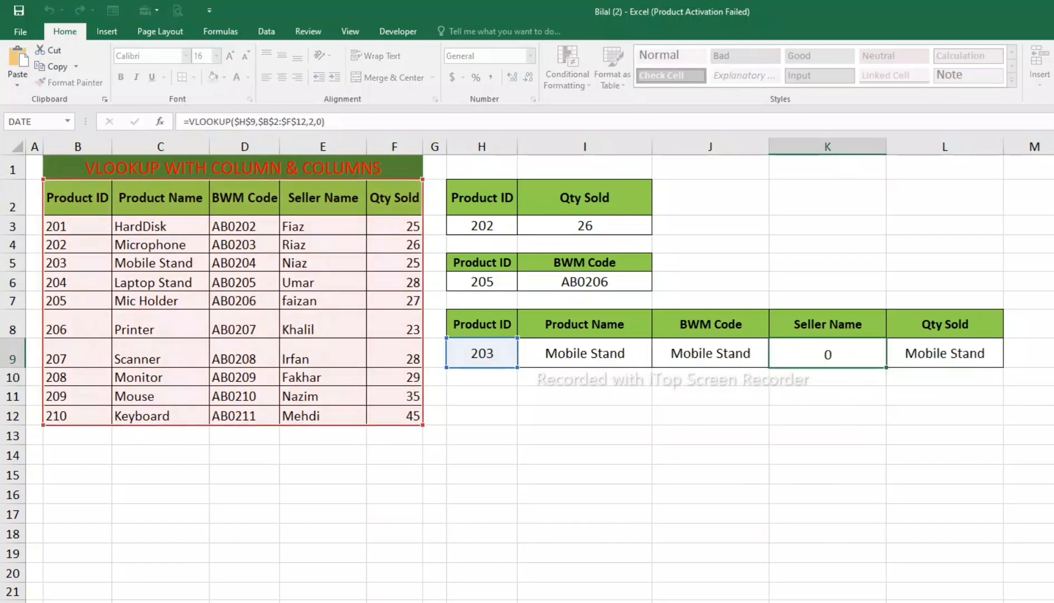
Step: Change the column index in J9's VLOOKUP formula to 3 for the BWM Code lookup
double_click(738, 353)
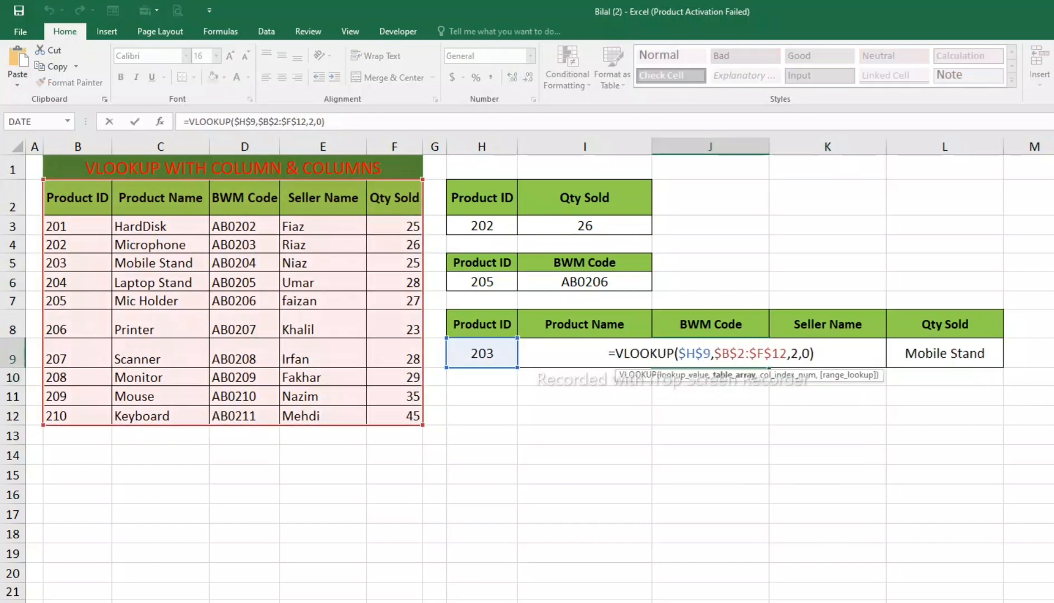
left_click(799, 353)
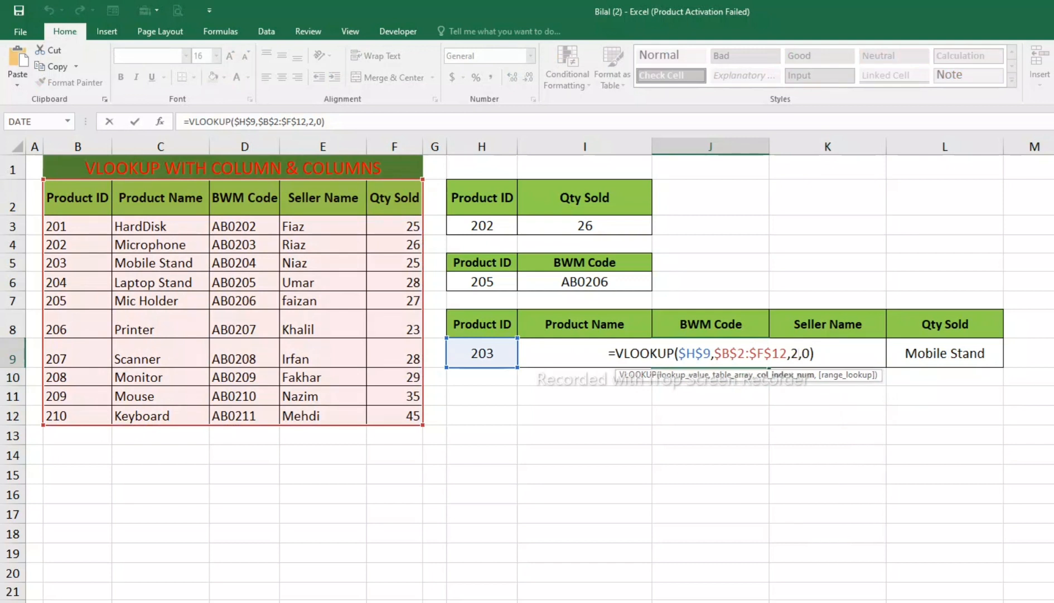
key("BackSpace")
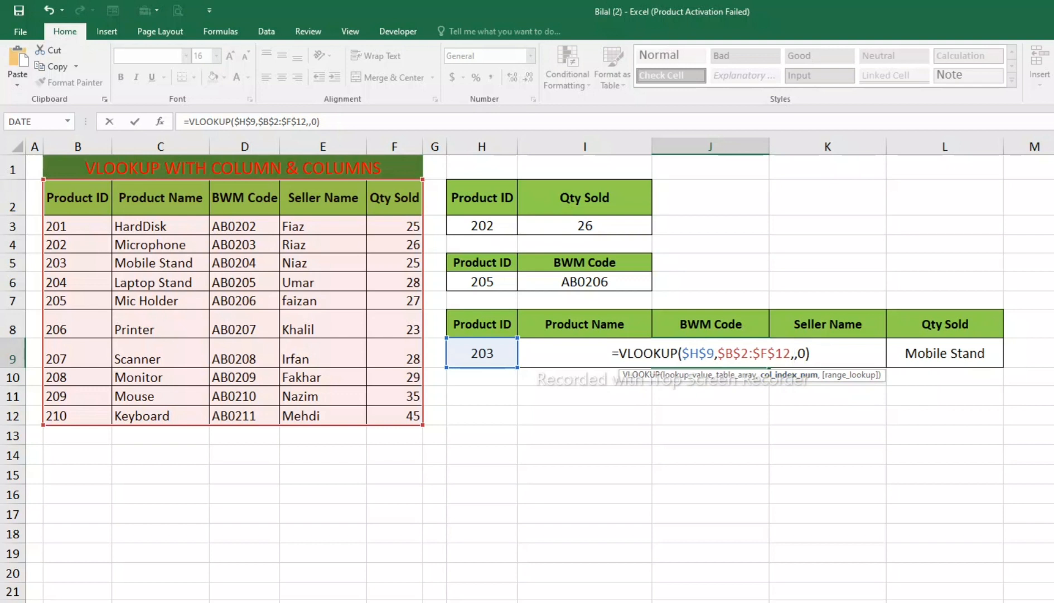
type("3")
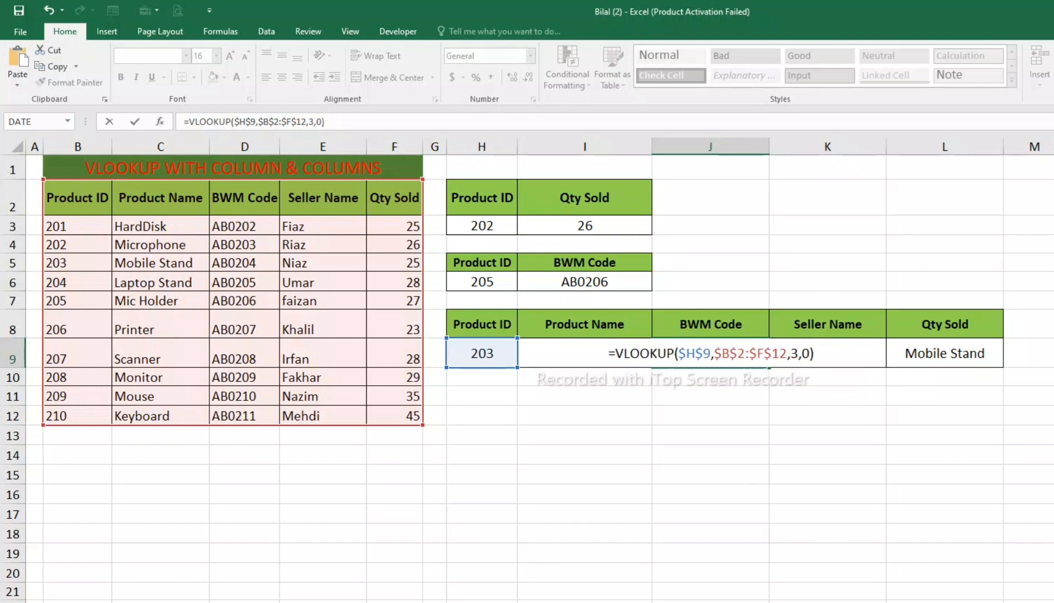
key("Return")
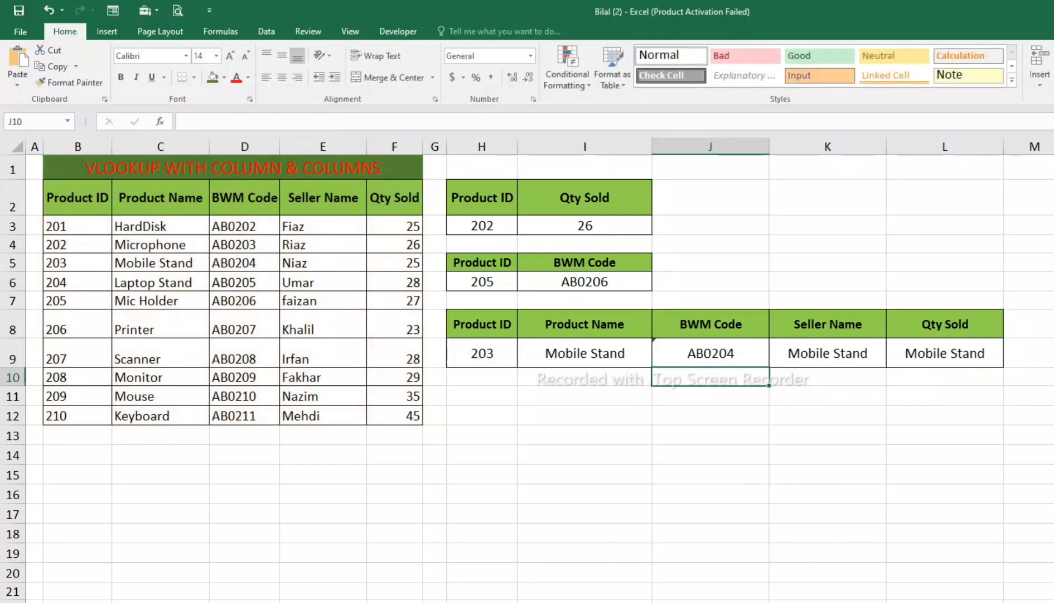
Step: Write a COLUMN formula in I12 with I11:J11 as its reference
left_click(584, 415)
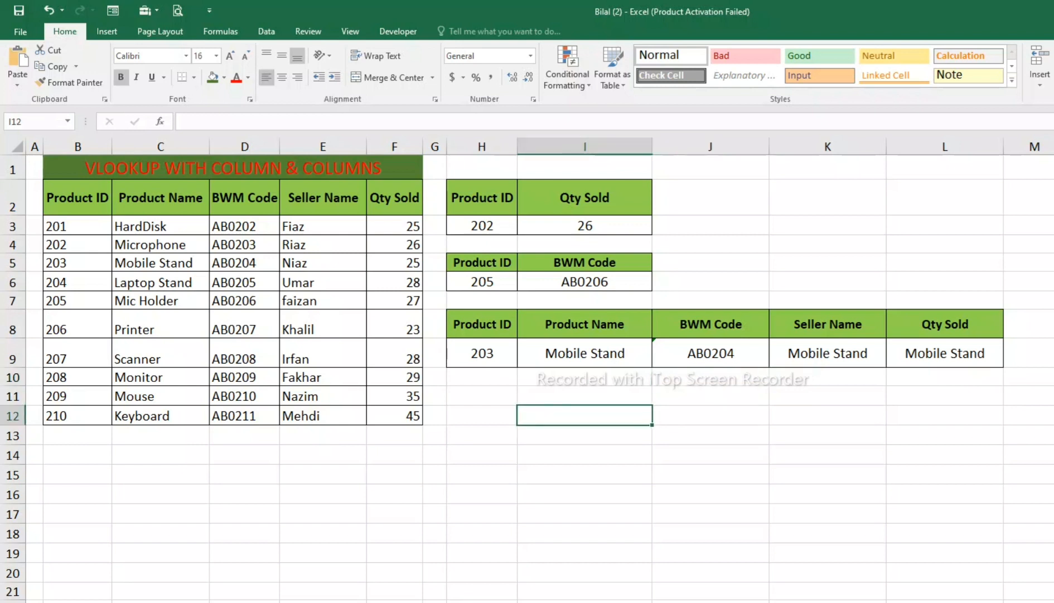
type("=")
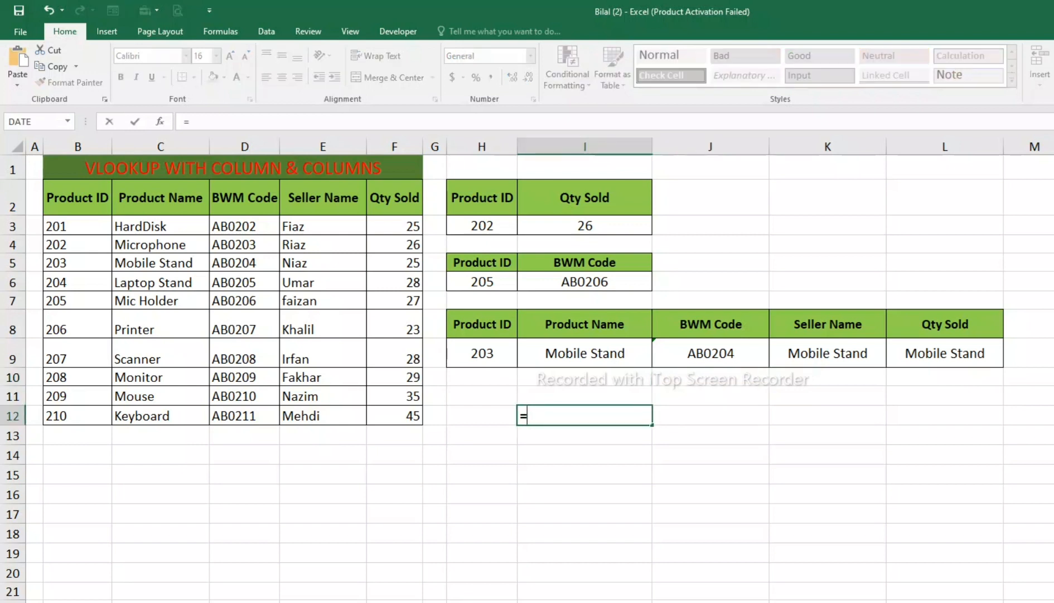
type("col")
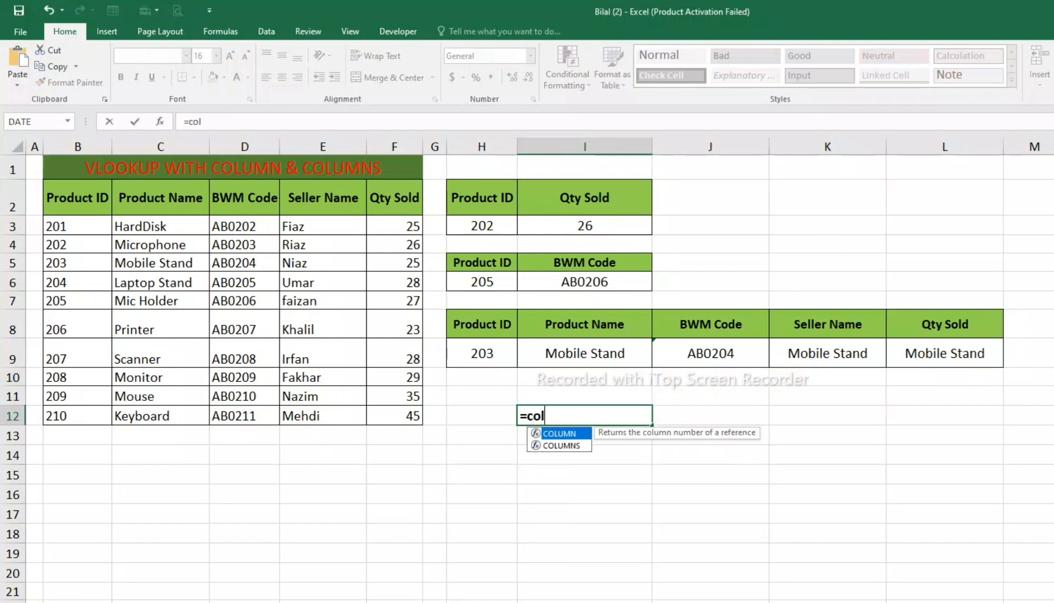
type("umn")
key("Tab")
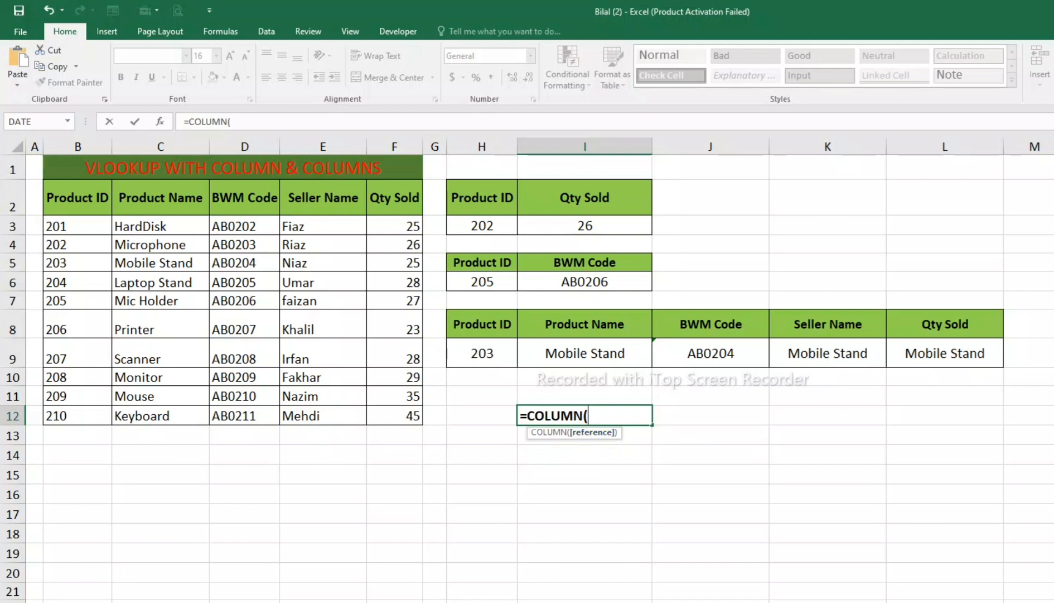
left_click_drag(586, 396, 711, 397)
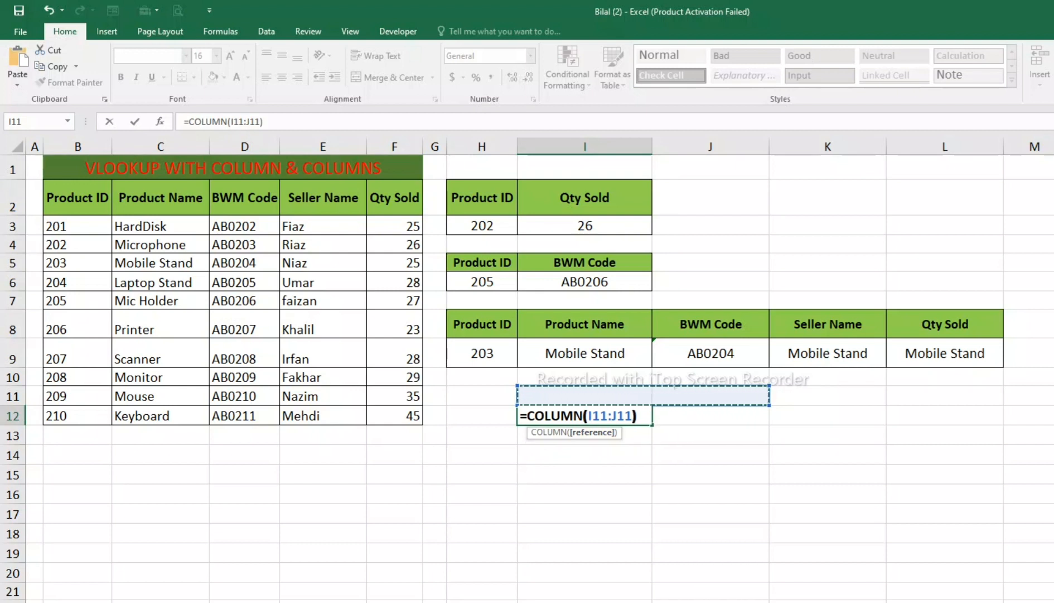
type(")")
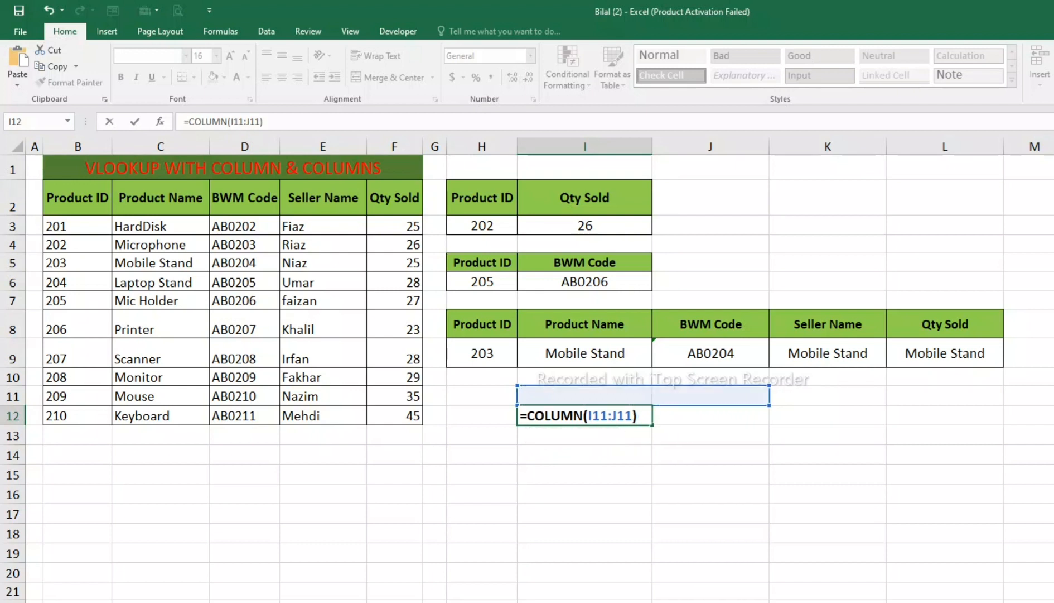
Step: Reduce the COLUMN reference in I12 to the single cell I11 and enter the formula
key("F2")
key("BackSpace")
key("BackSpace")
key("BackSpace")
key("BackSpace")
key("BackSpace")
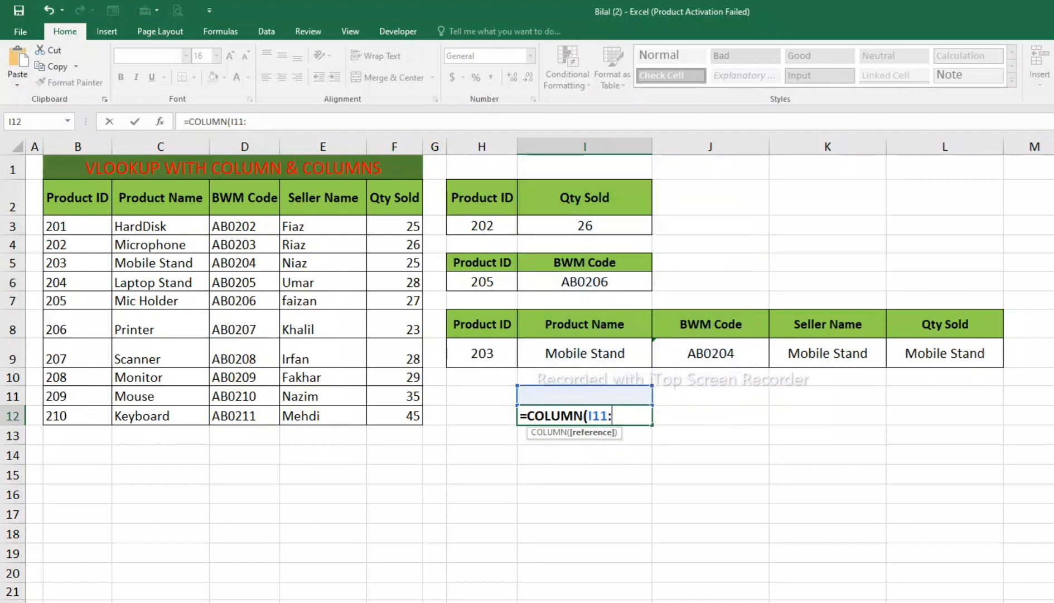
type(")")
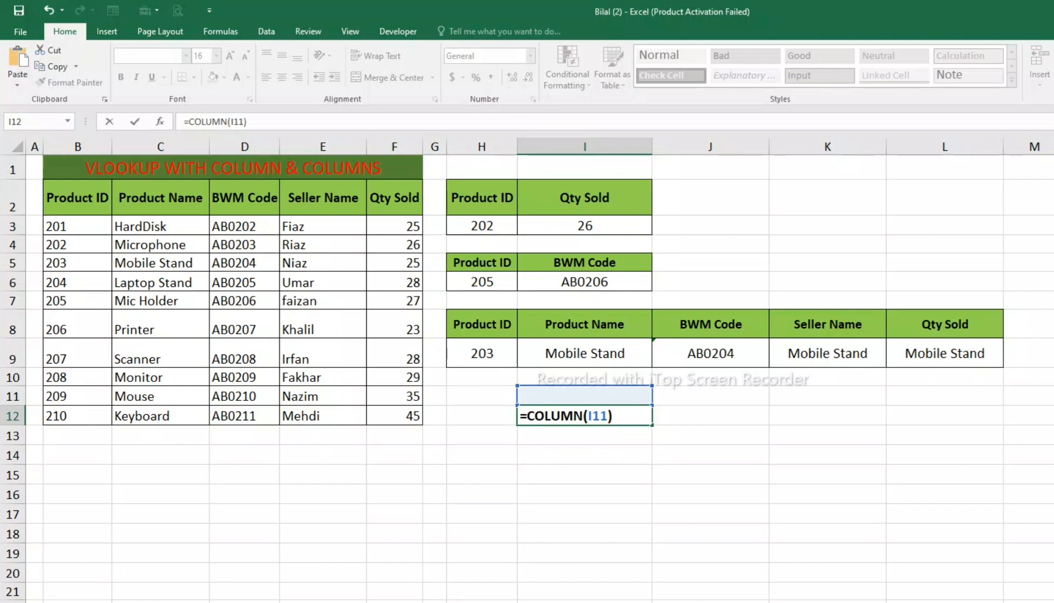
key("Return")
Step: Centre the value in I12 and fill its COLUMN formula across to L12
key("Up")
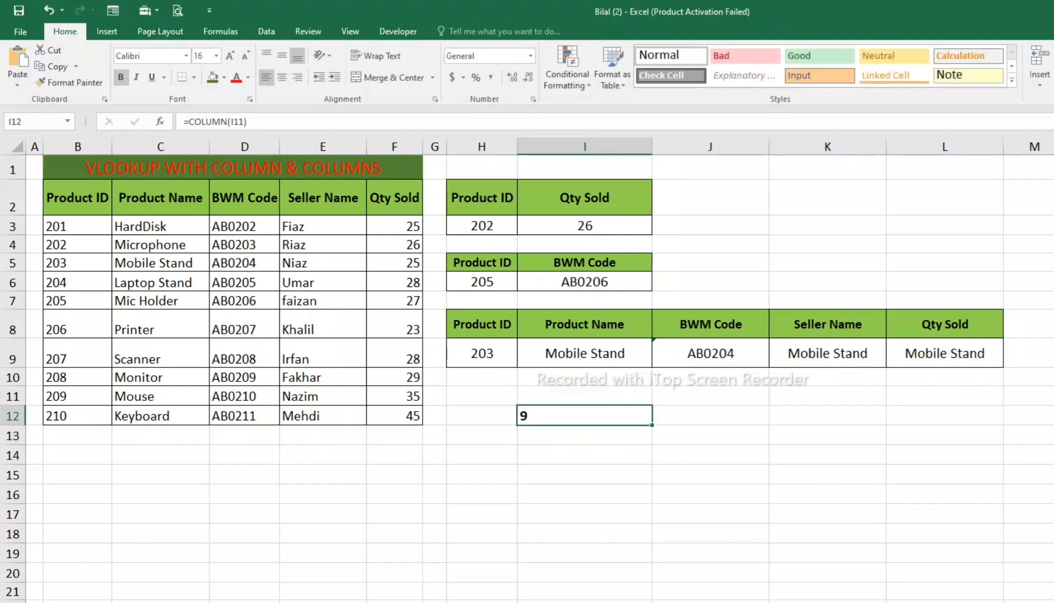
left_click(284, 71)
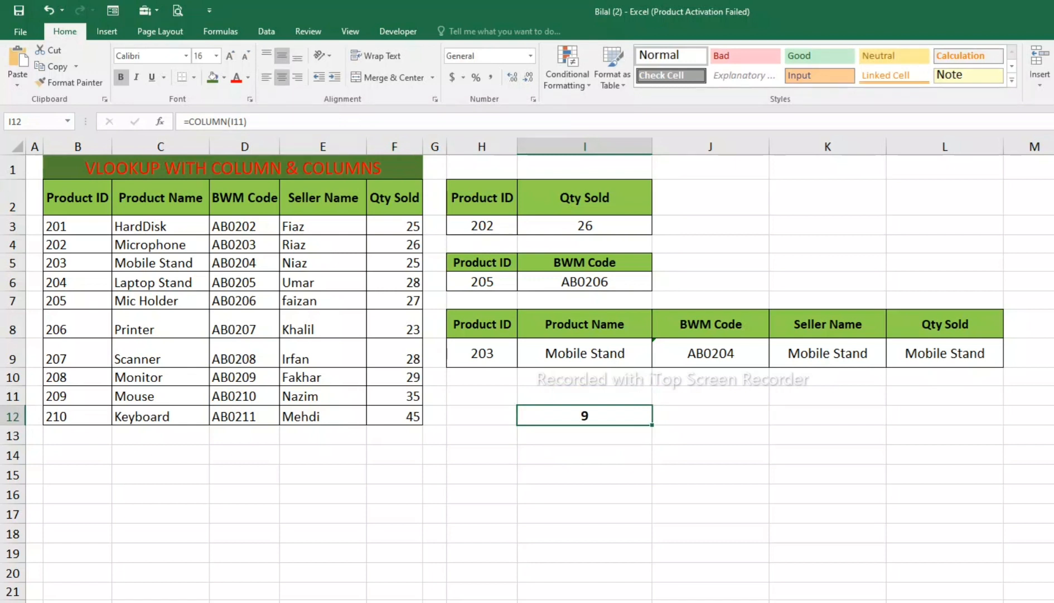
left_click_drag(651, 424, 1001, 422)
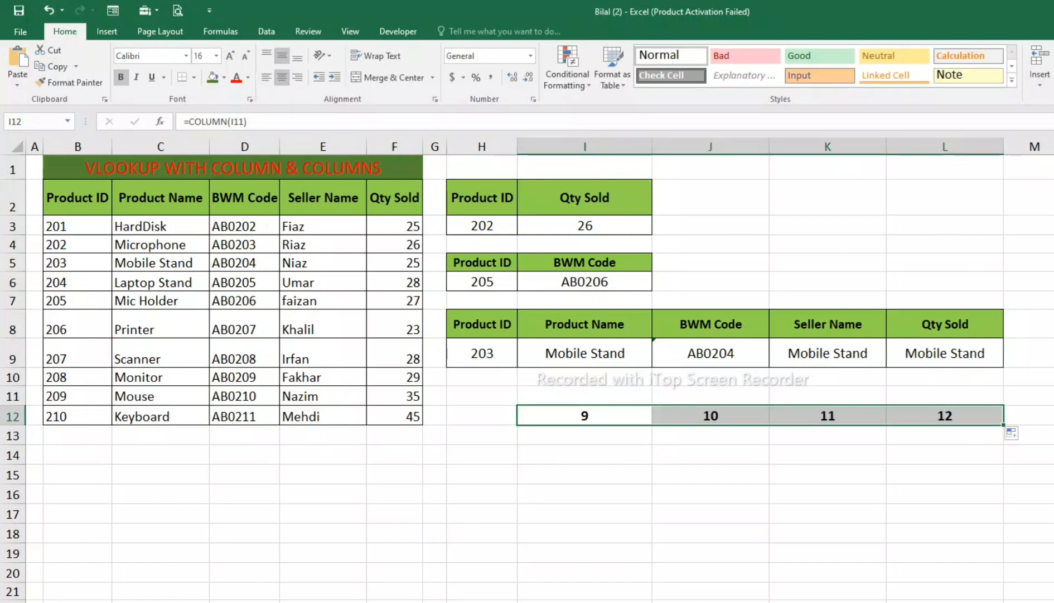
Step: Enter the formula =COLUMNS(I11:J11) in I13, below the COLUMN results
left_click(585, 434)
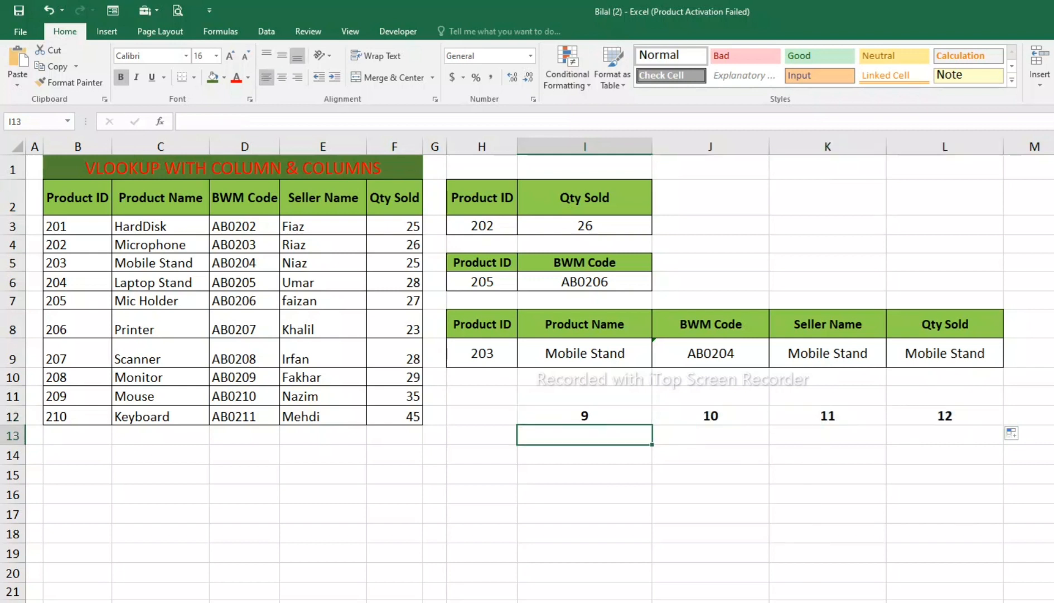
type("=")
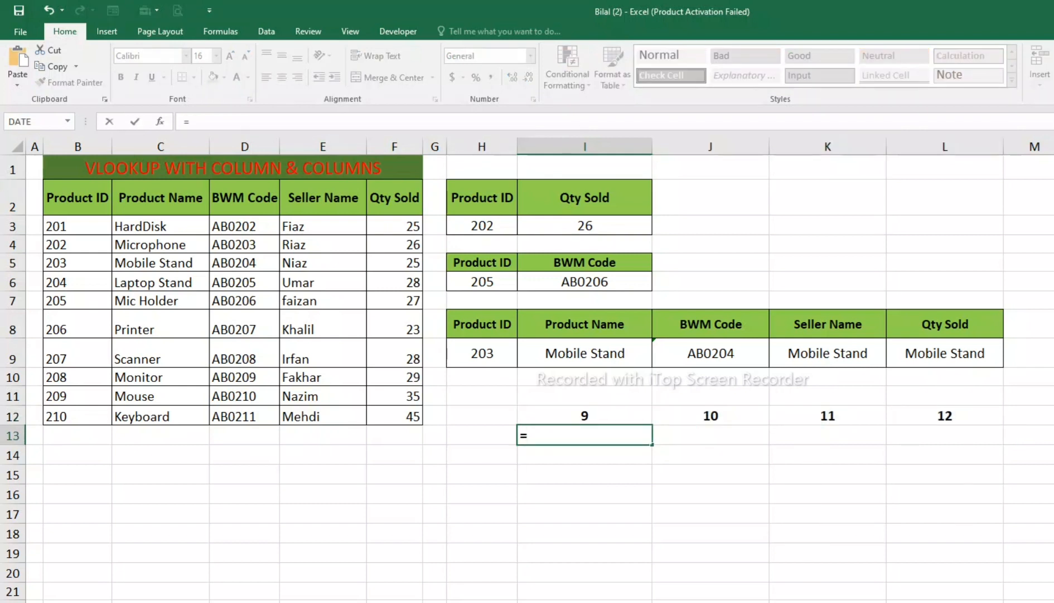
type("co")
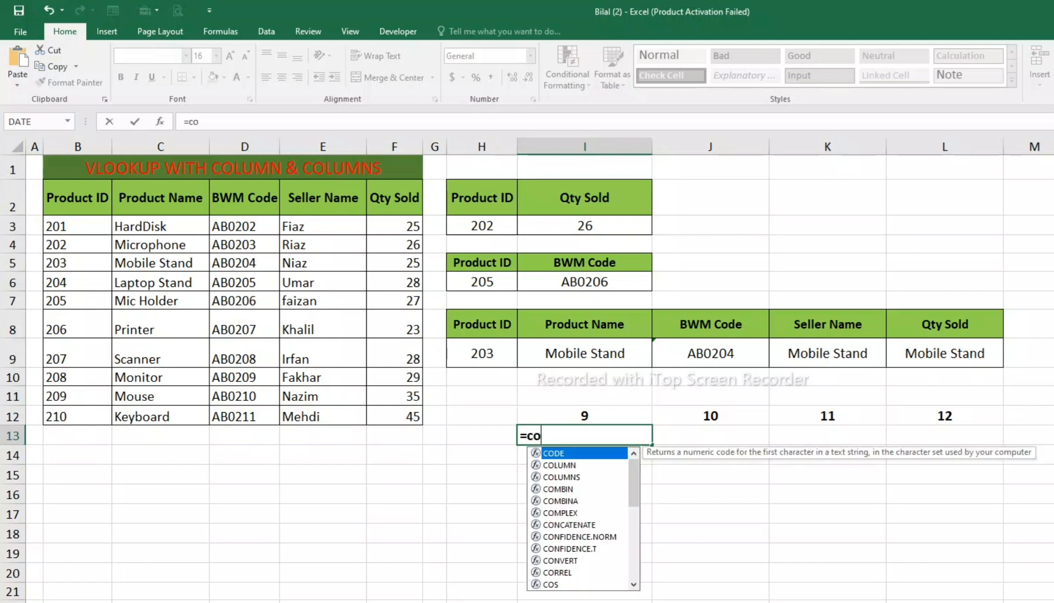
type("lumns")
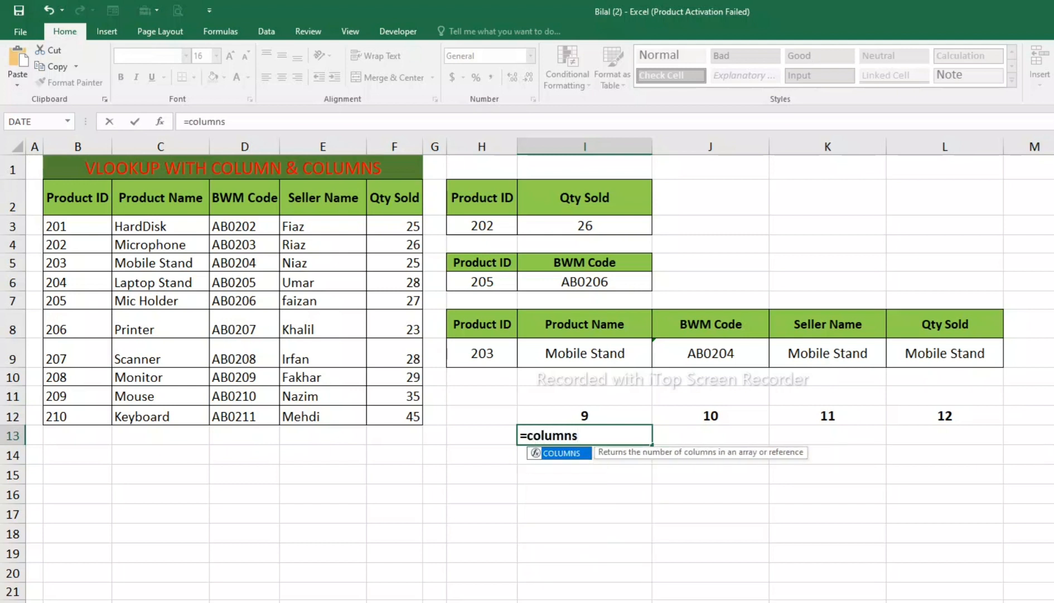
key("Tab")
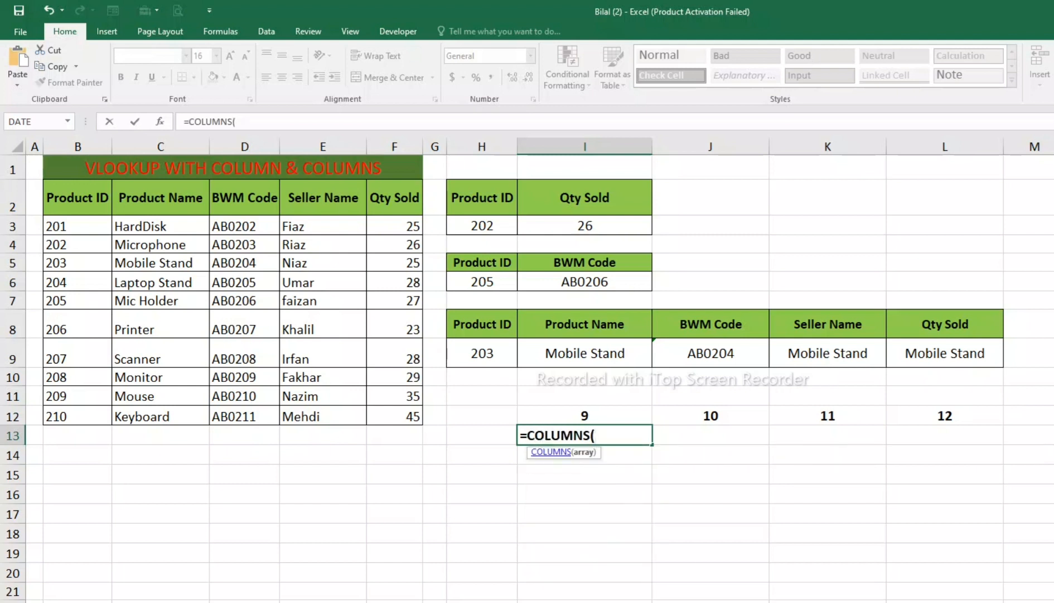
left_click_drag(591, 396, 769, 397)
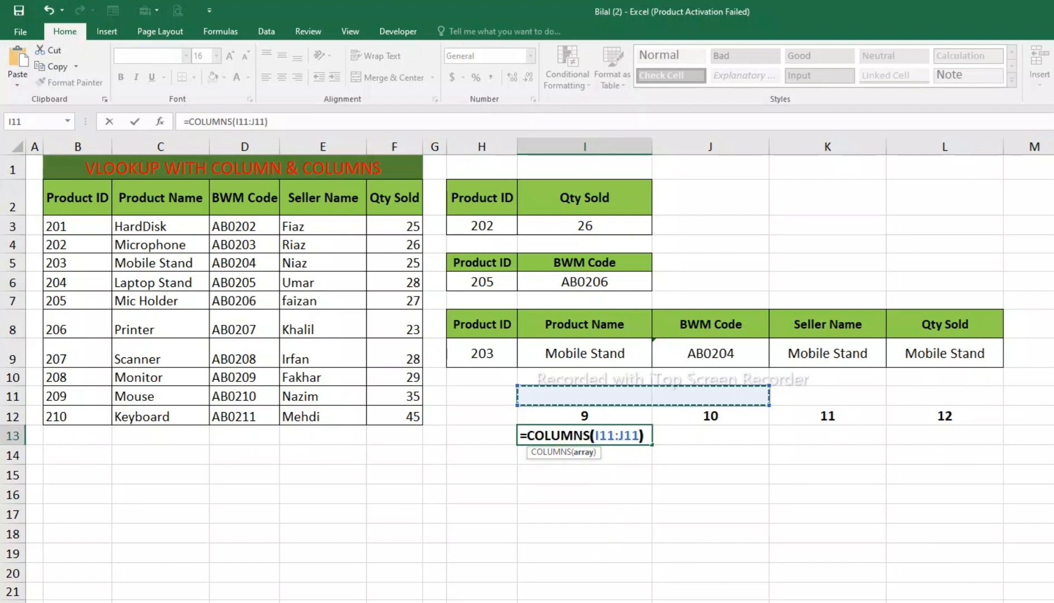
key("Return")
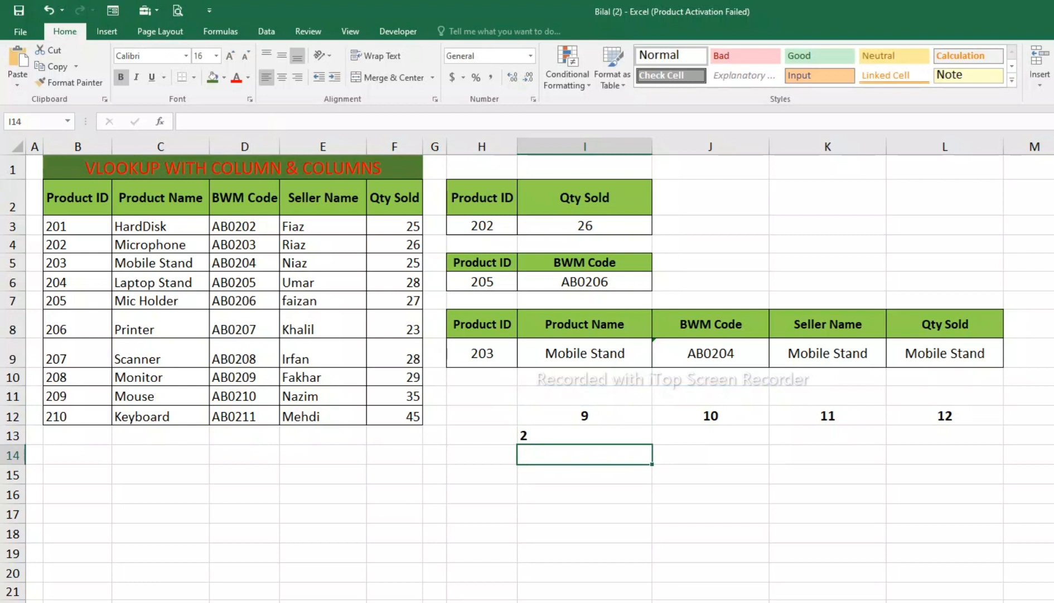
Step: Centre cells I13 to L13 and fill the COLUMNS formula from I13 across to L13
key("Up")
key("shift+Right")
key("shift+Right")
key("shift+Right")
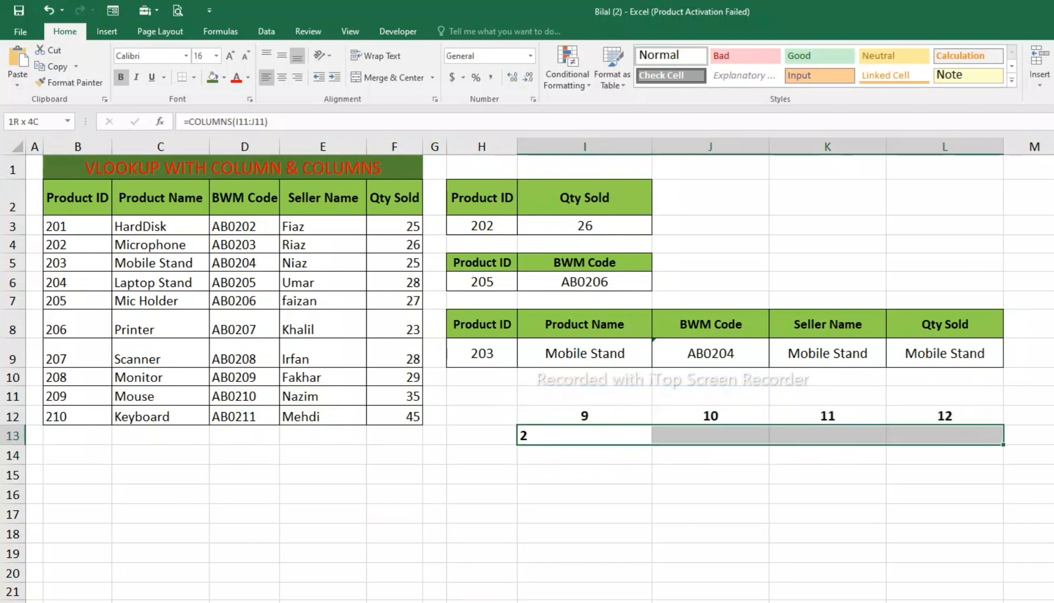
left_click(282, 78)
left_click(585, 435)
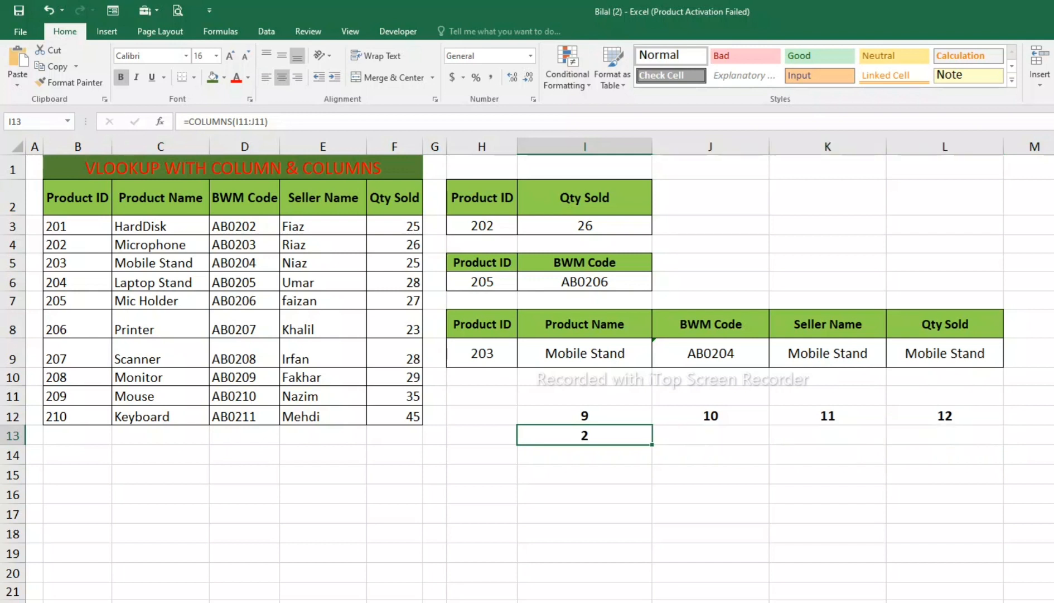
left_click_drag(652, 445, 1002, 441)
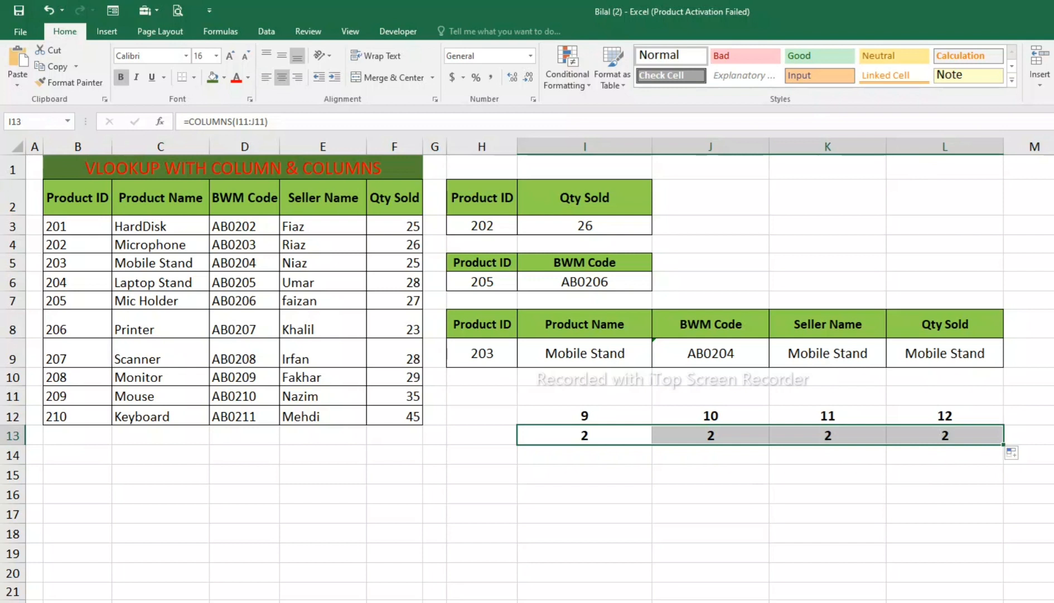
Step: Make the first reference of I13's COLUMNS formula absolute, giving =COLUMNS($I$11:J11)
key("F2")
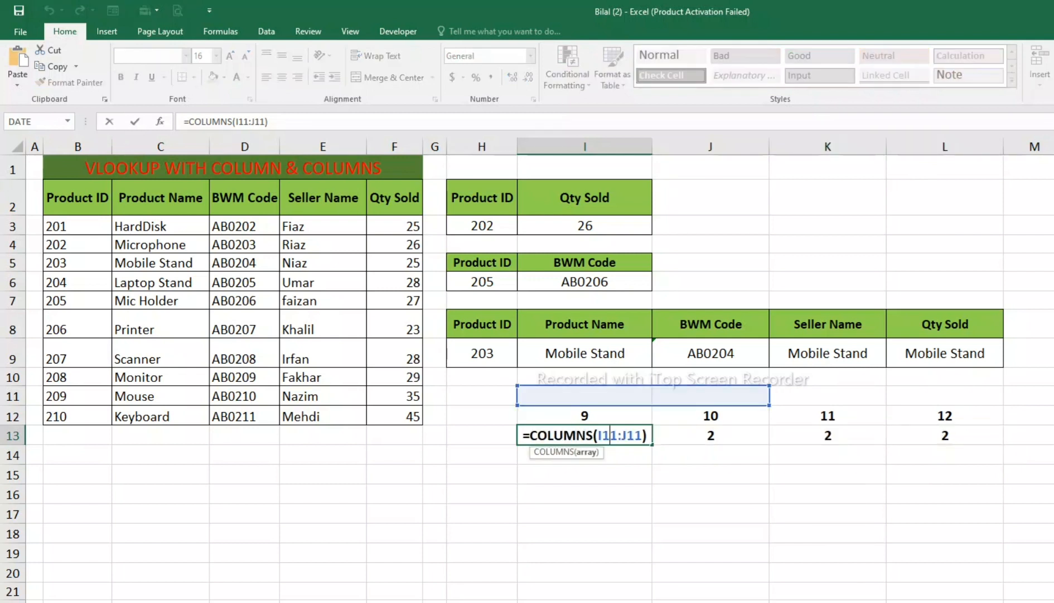
key("F4")
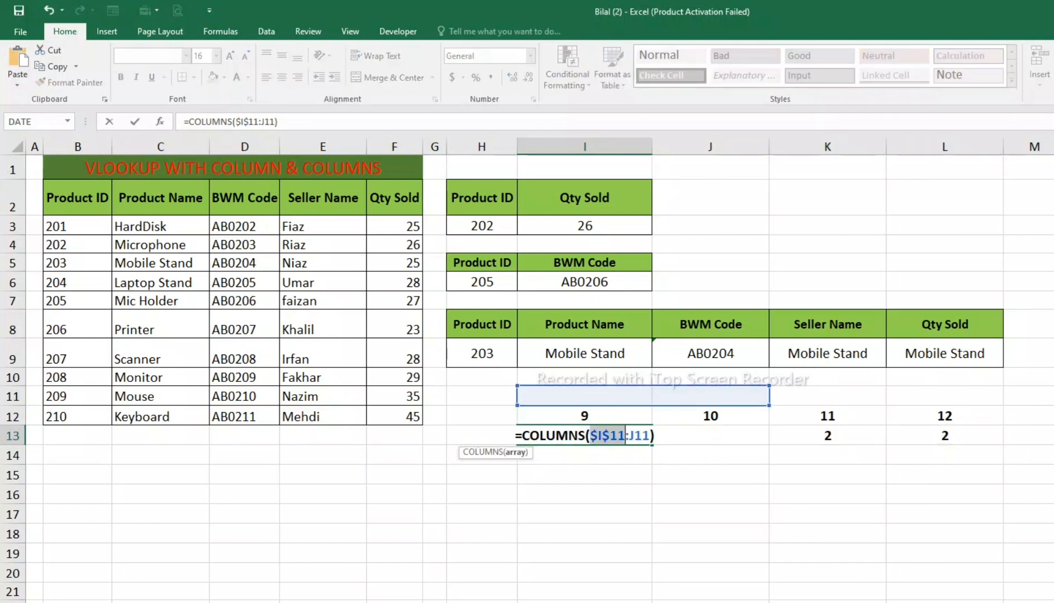
key("Return")
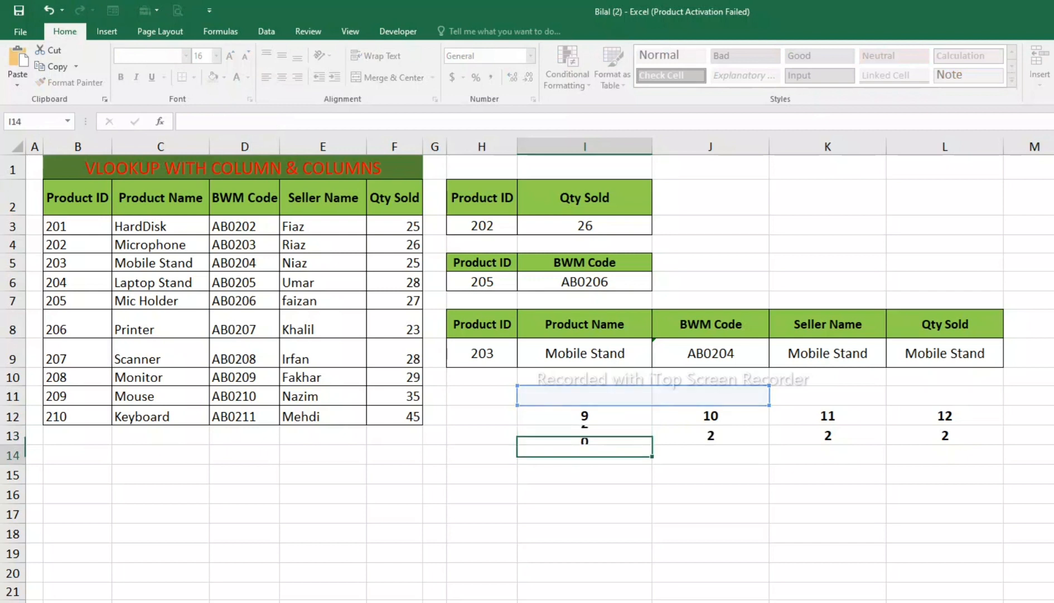
Step: Check the corrected COLUMNS formula in I13 and fill it across to L13
left_click(585, 435)
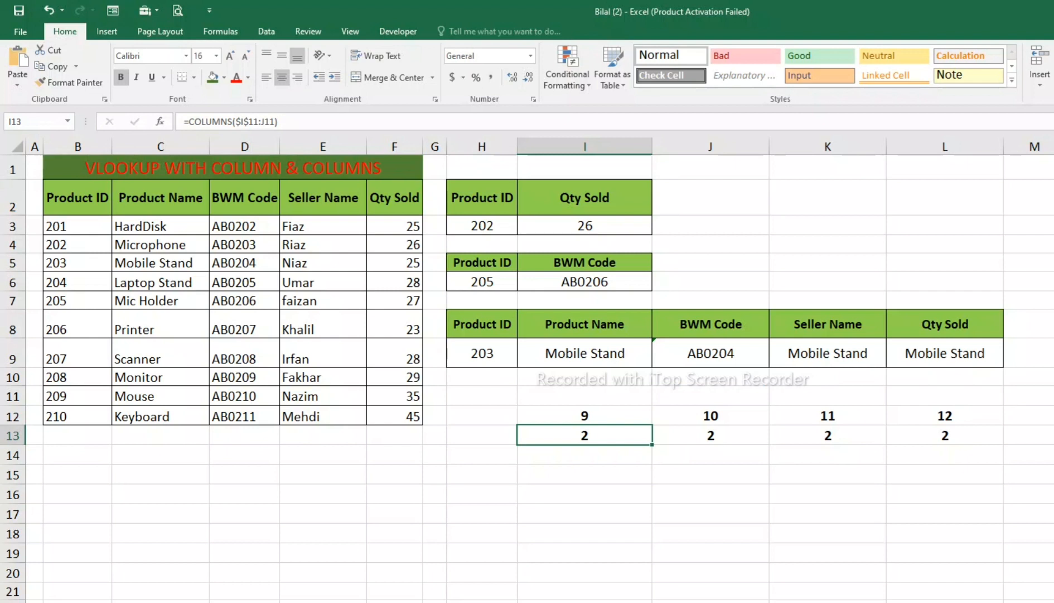
key("F2")
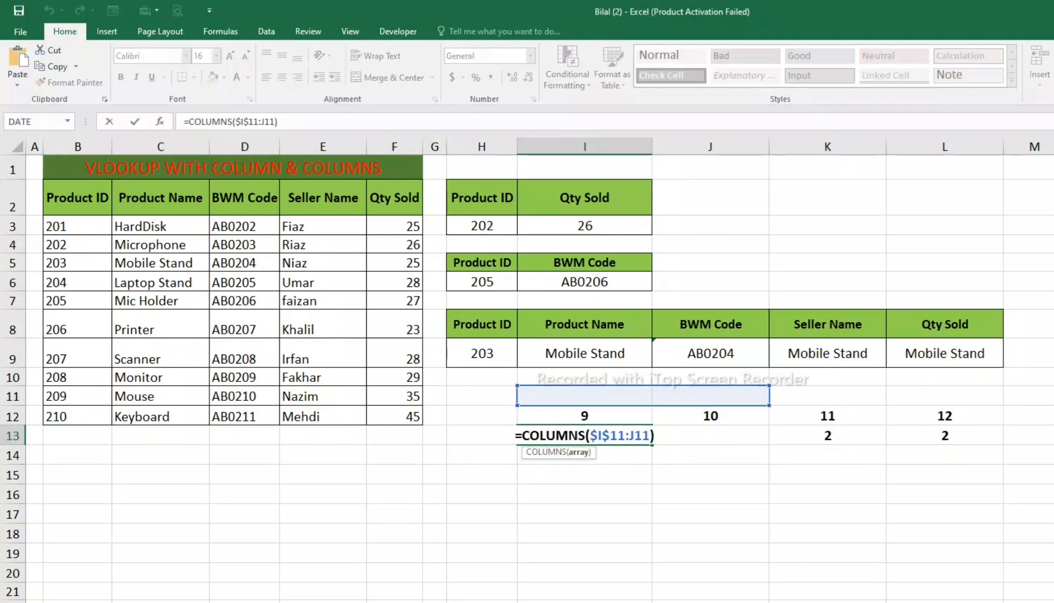
key("Return")
key("Up")
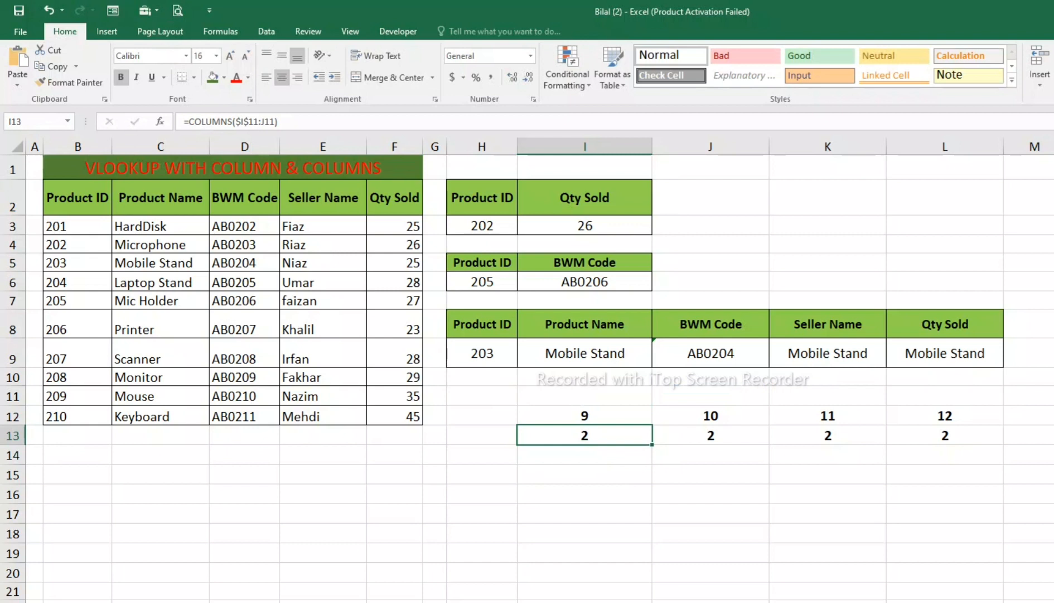
left_click_drag(652, 444, 965, 441)
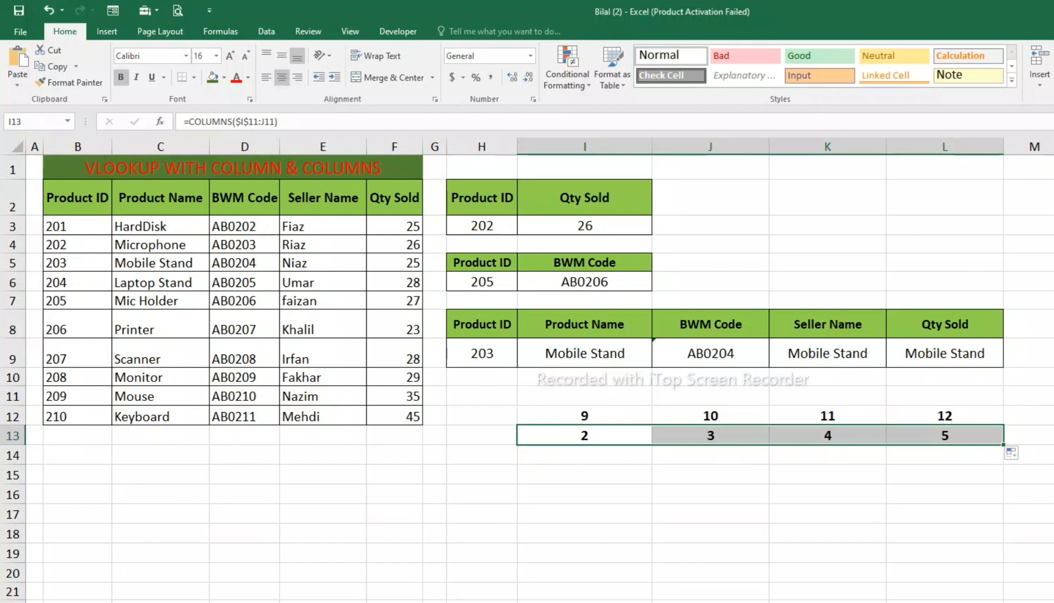
left_click(585, 396)
left_click(585, 474)
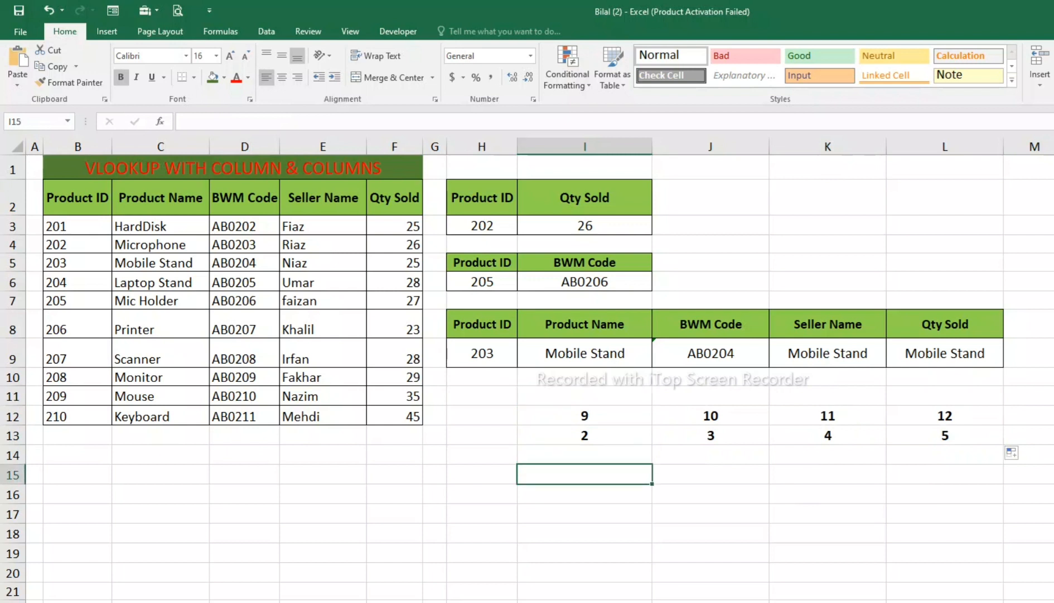
type("=colu")
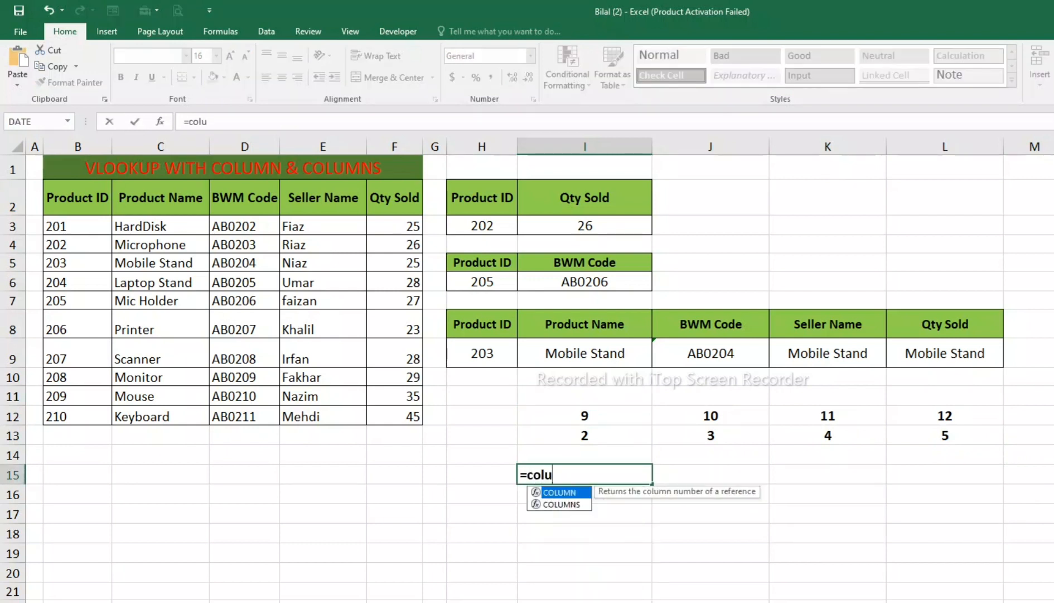
type("mn")
key("Tab")
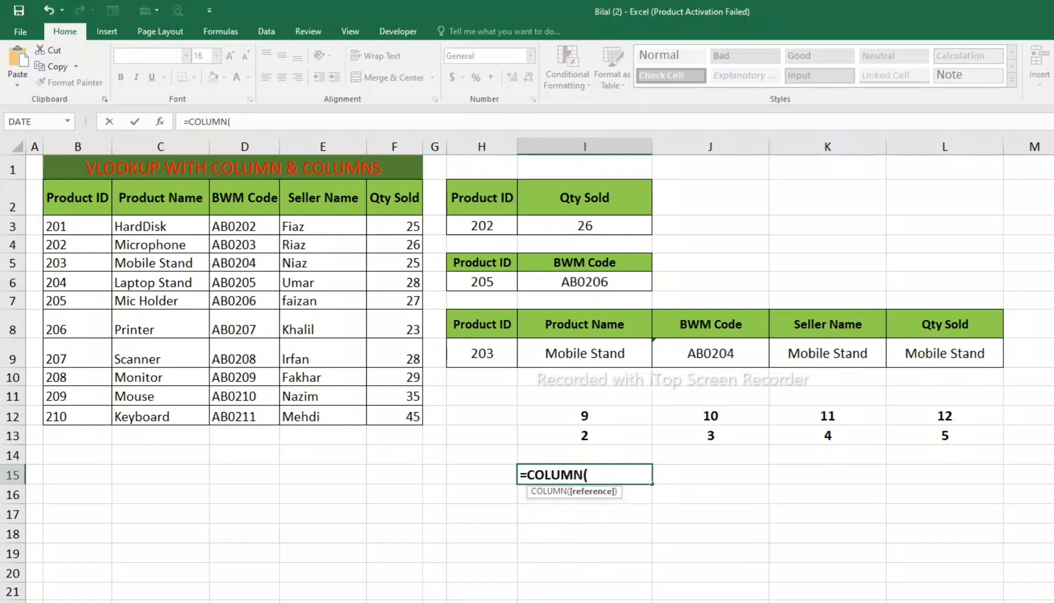
key("BackSpace")
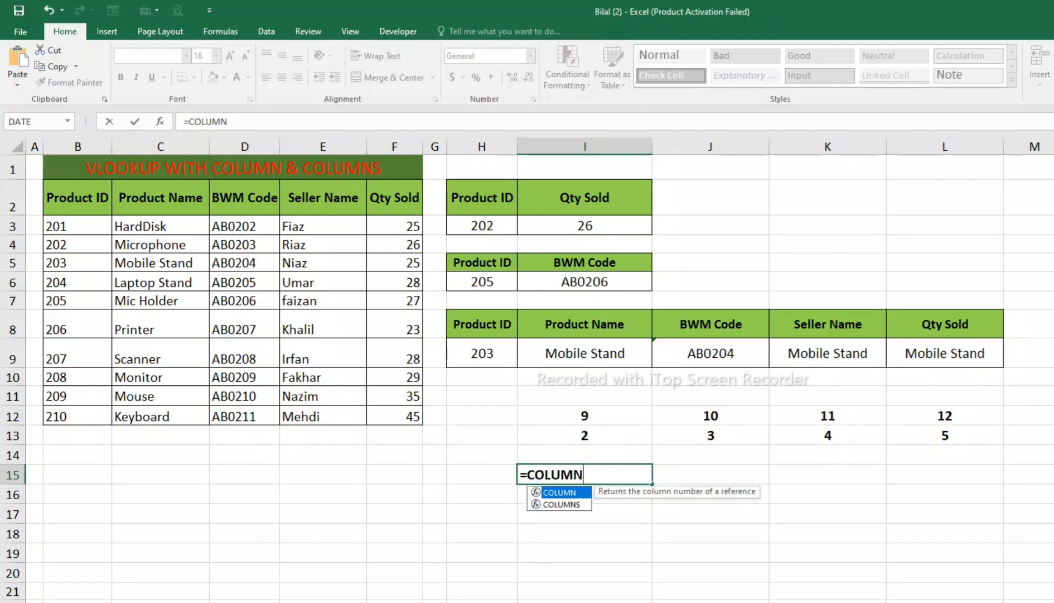
type("s")
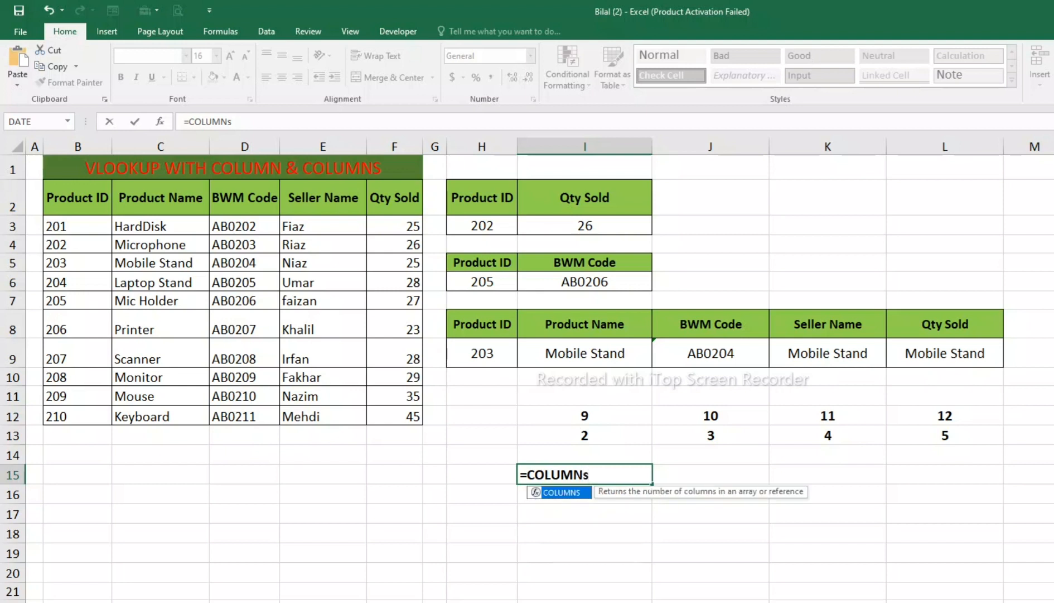
key("BackSpace")
key("Escape")
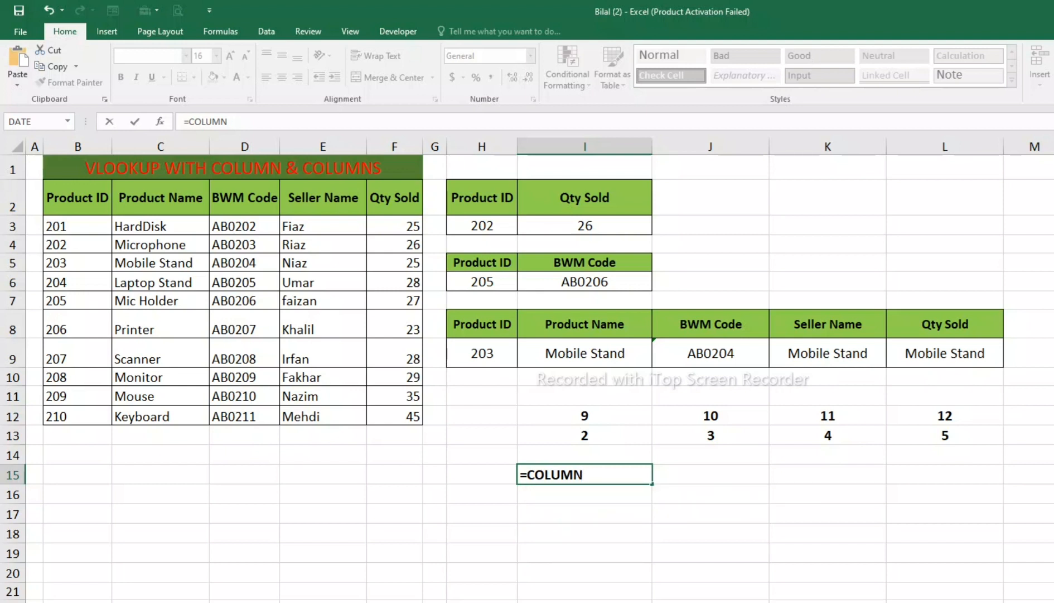
type("s")
type("S")
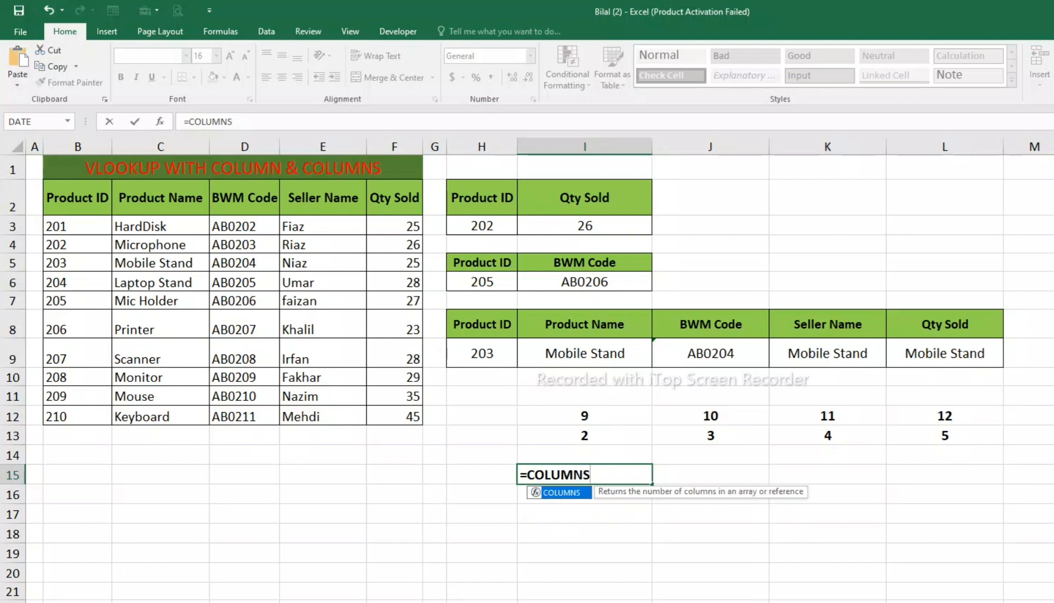
type("9")
key("BackSpace")
type("(")
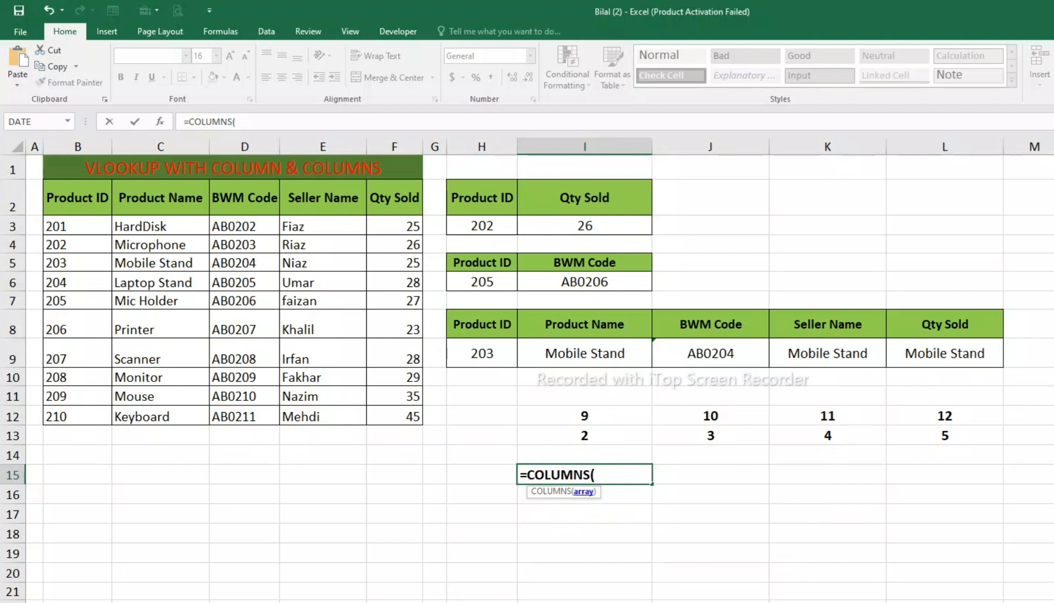
left_click_drag(592, 454, 758, 456)
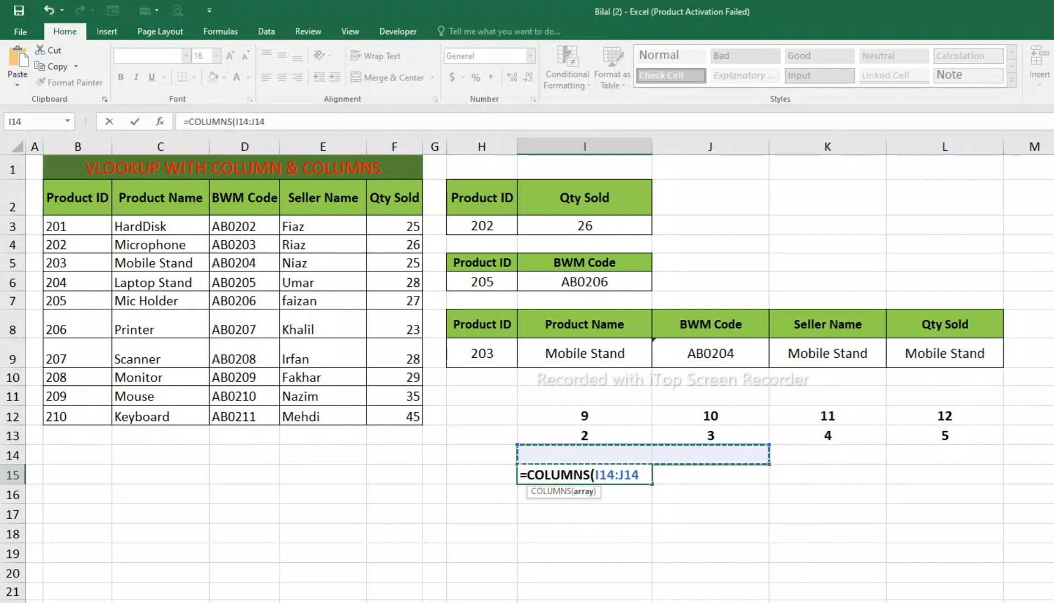
key("BackSpace")
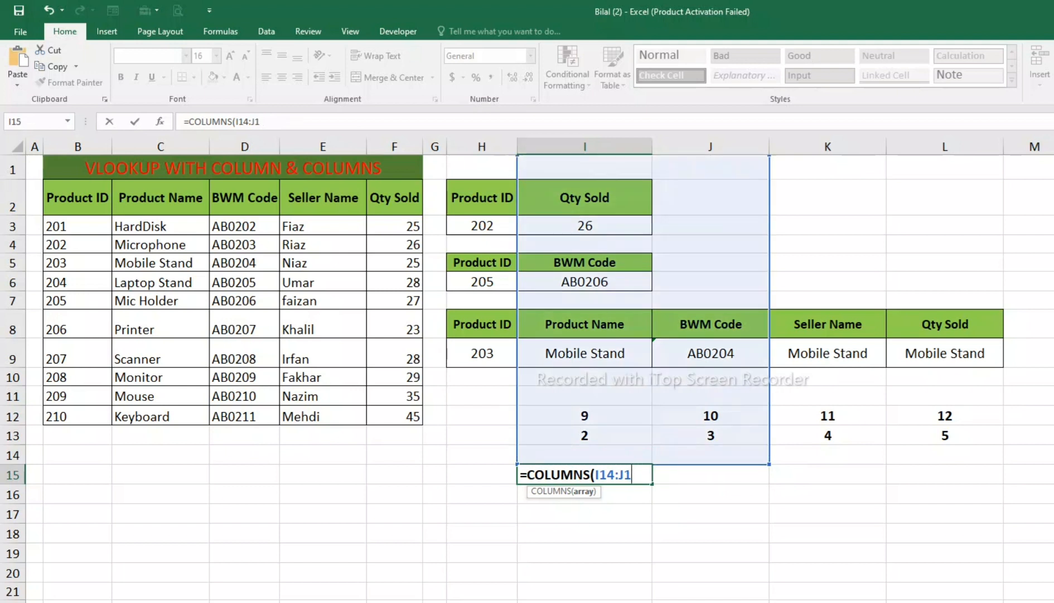
key("ctrl+z")
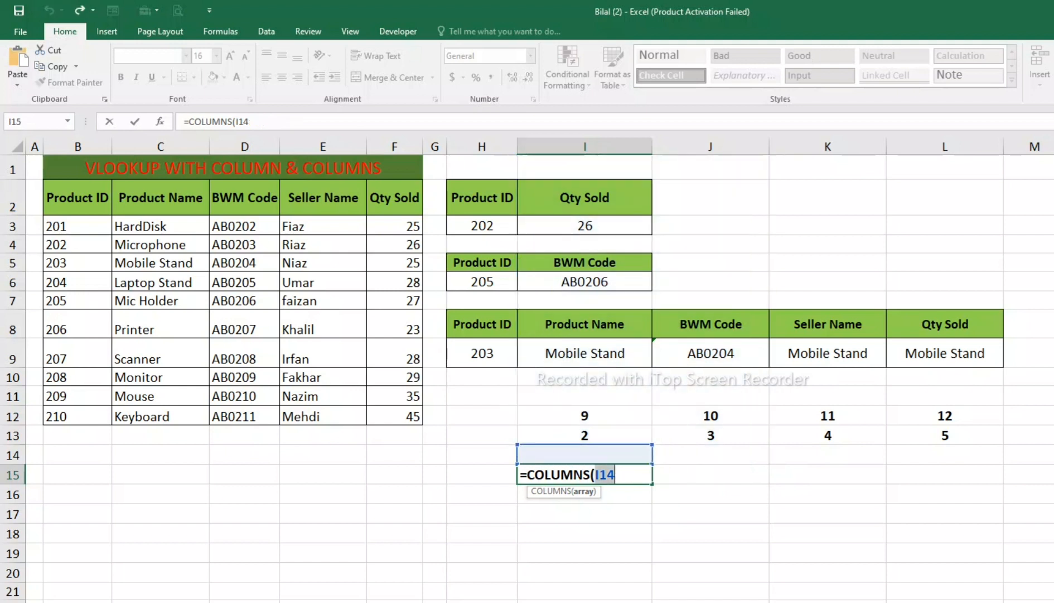
key("BackSpace")
left_click(584, 513)
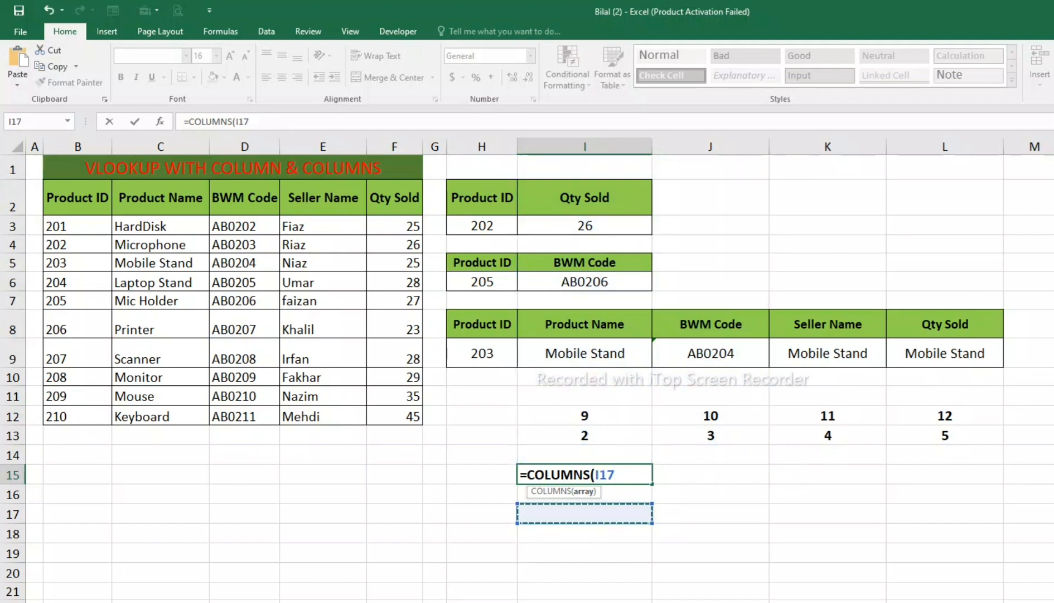
key("F2")
key("BackSpace")
key("BackSpace")
key("BackSpace")
key("BackSpace")
key("BackSpace")
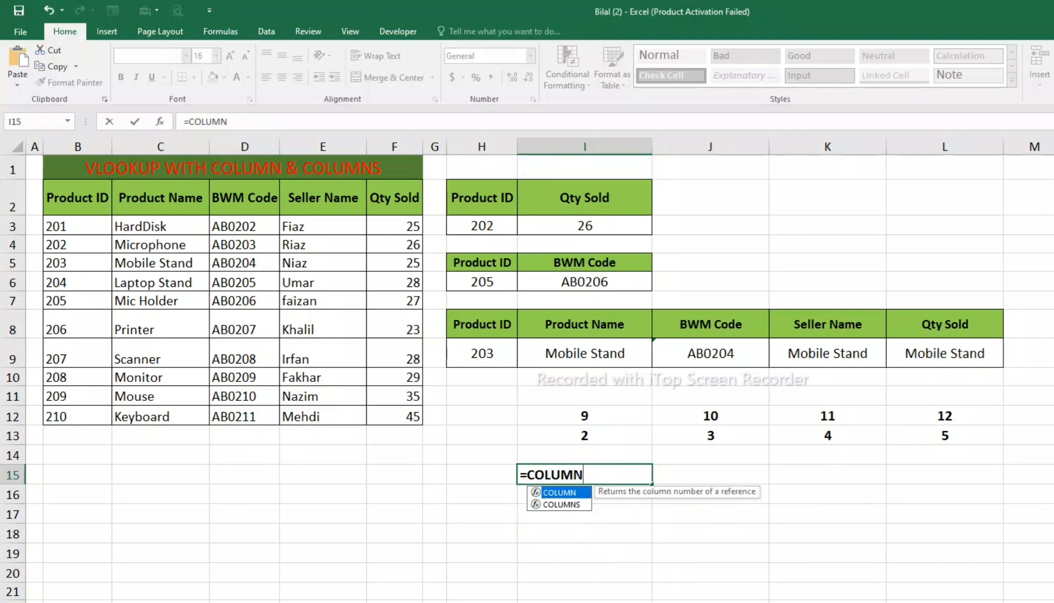
key("Escape")
key("Down")
key("Up")
key("Up")
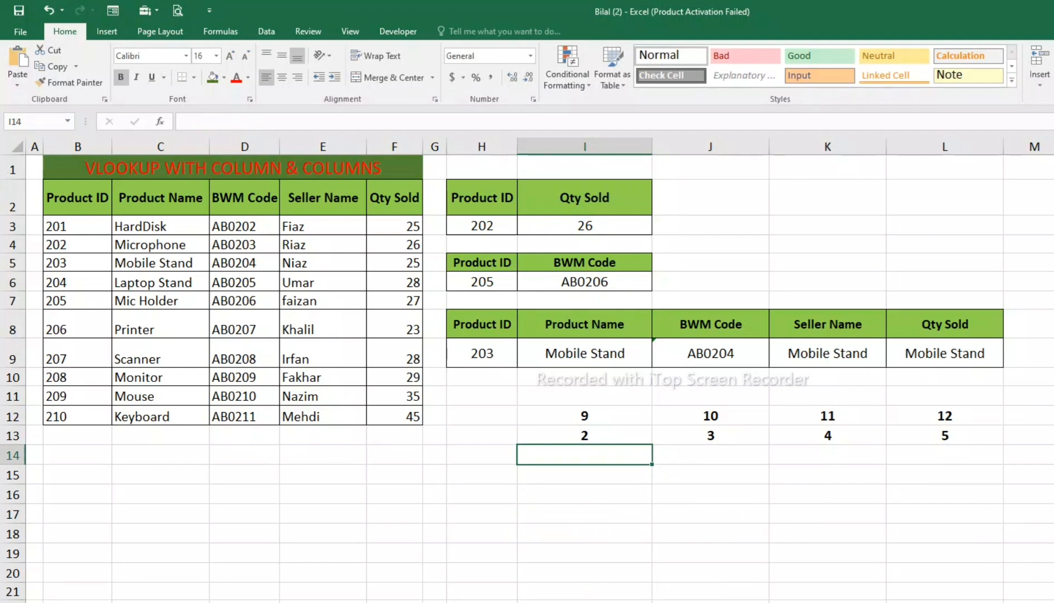
Step: Replace the column index number in I9's VLOOKUP formula with COLUMNS(I7:J7)
double_click(638, 353)
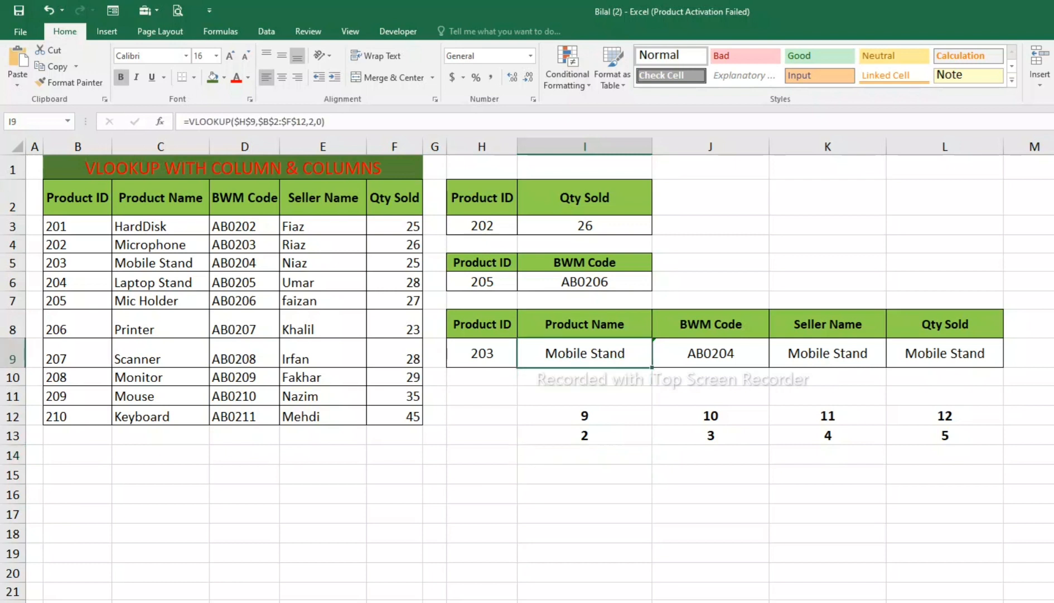
double_click(668, 353)
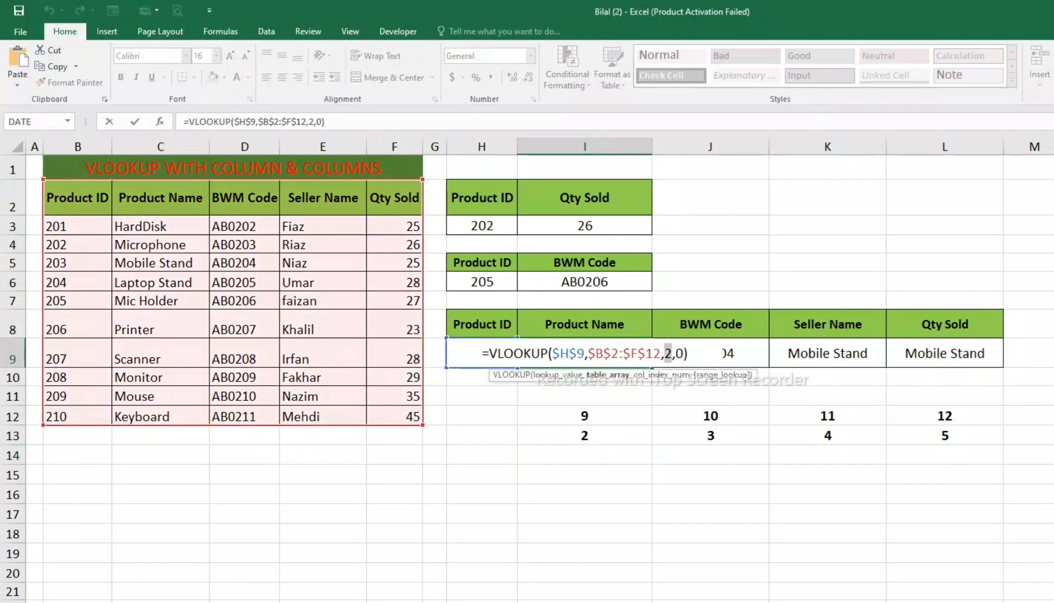
key("BackSpace")
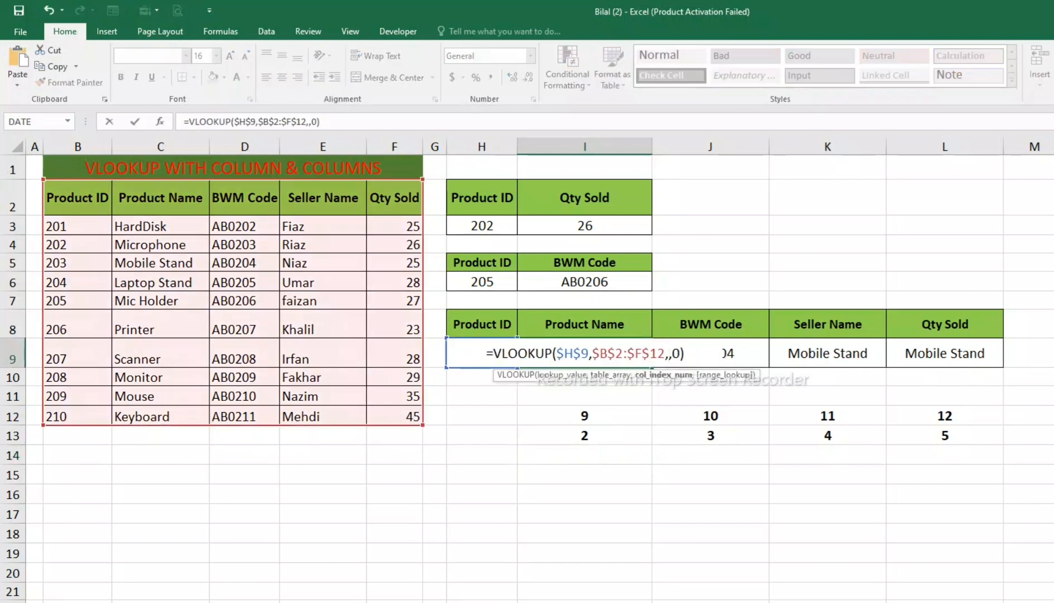
type("C")
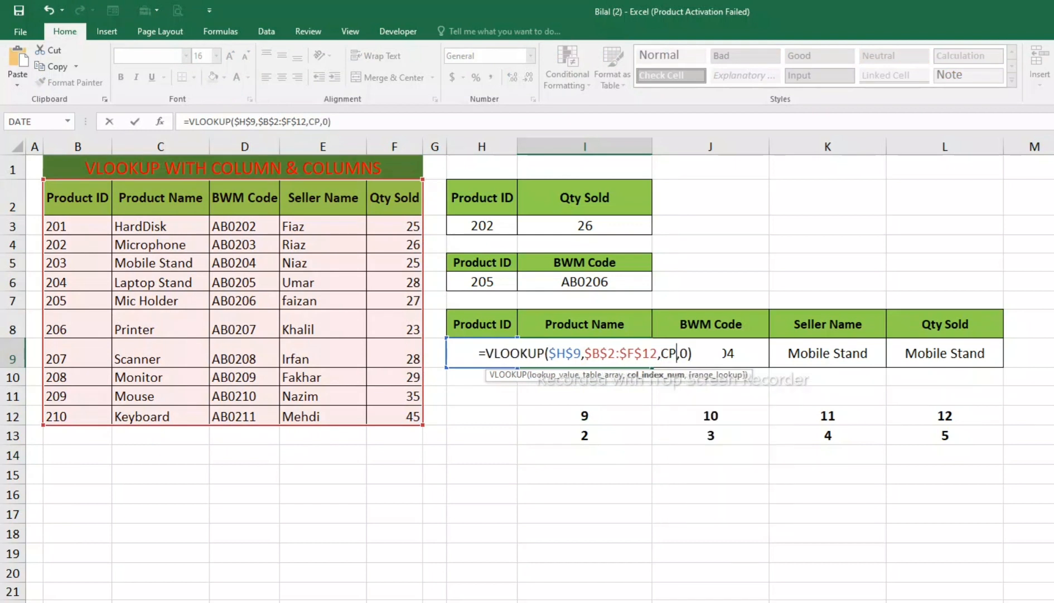
type("o")
type("lumn")
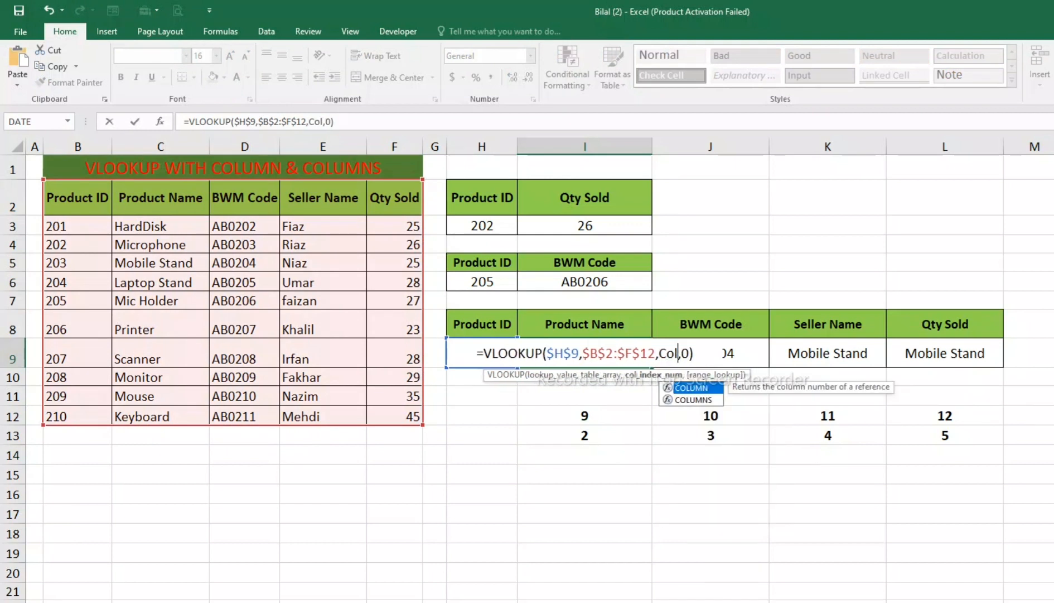
type("s")
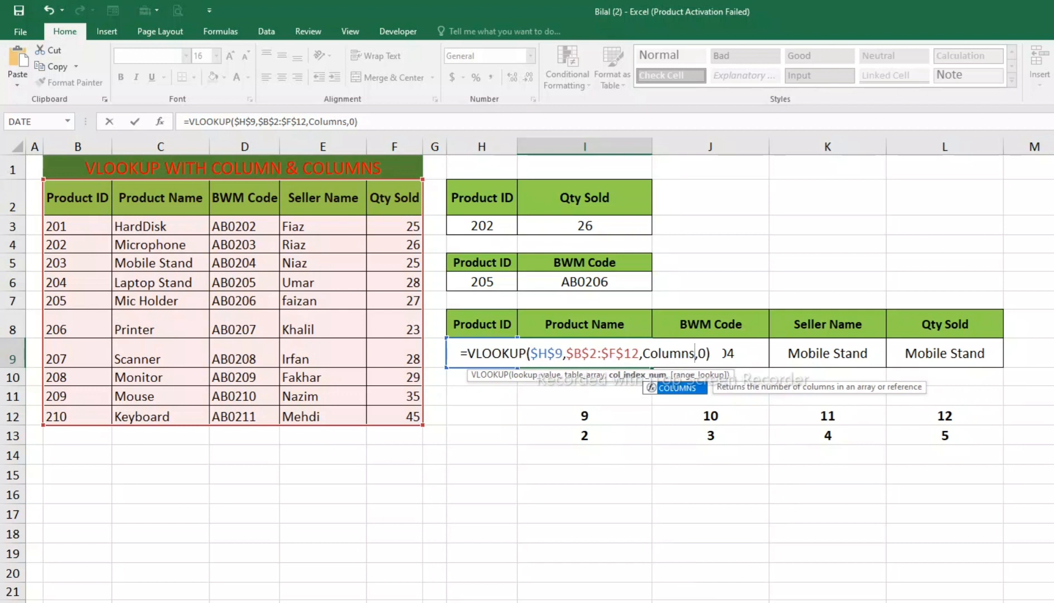
key("Tab")
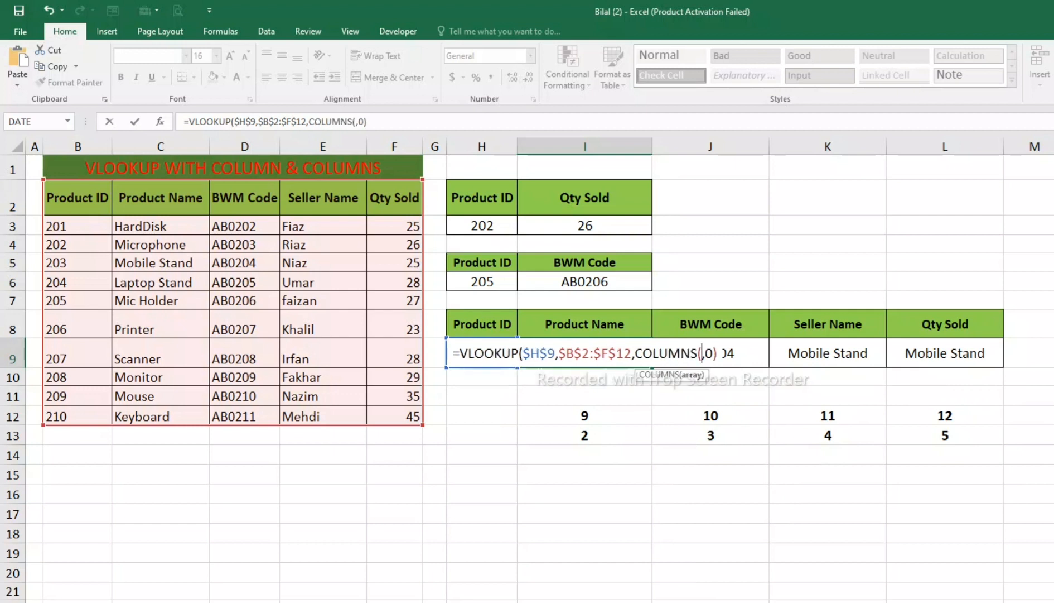
left_click_drag(558, 300, 708, 300)
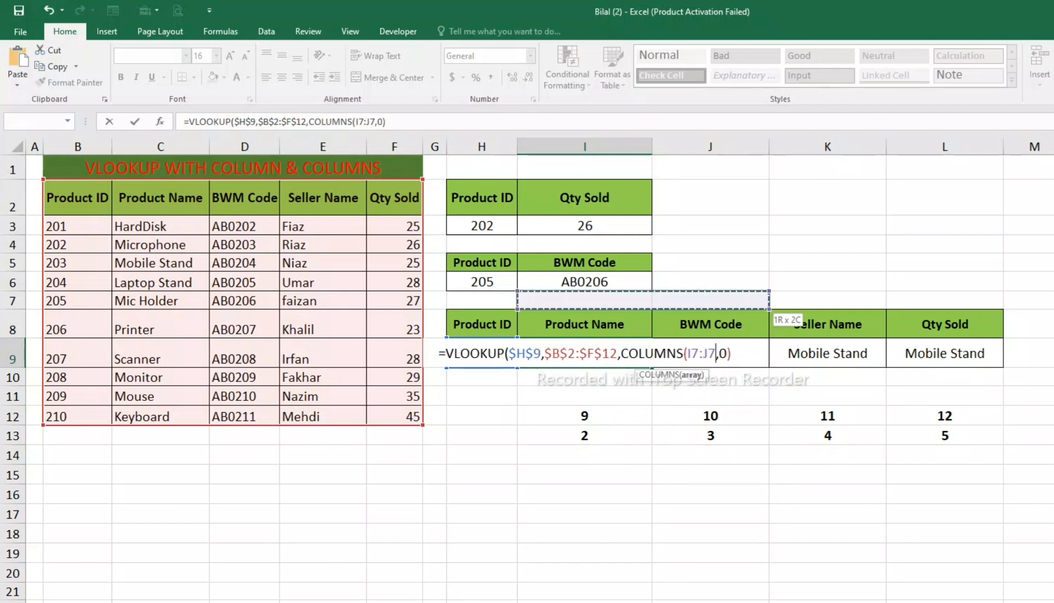
type(")")
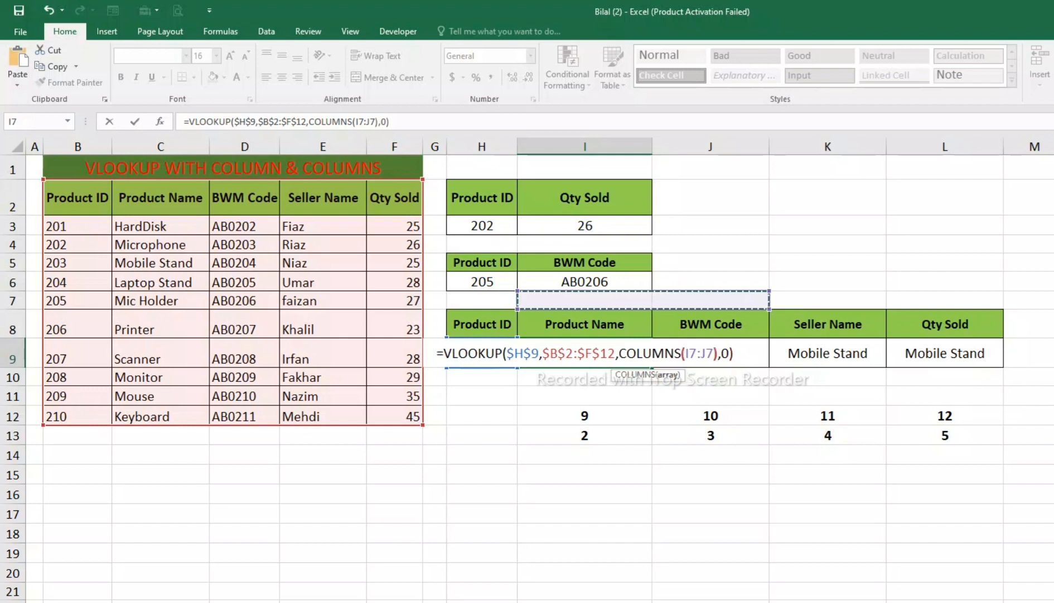
Step: Make the first COLUMNS reference in I9 absolute, giving =VLOOKUP($H$9,$B$2:$F$12,COLUMNS($I$7:J7),0), and fill the formula across to L9
left_click(690, 353)
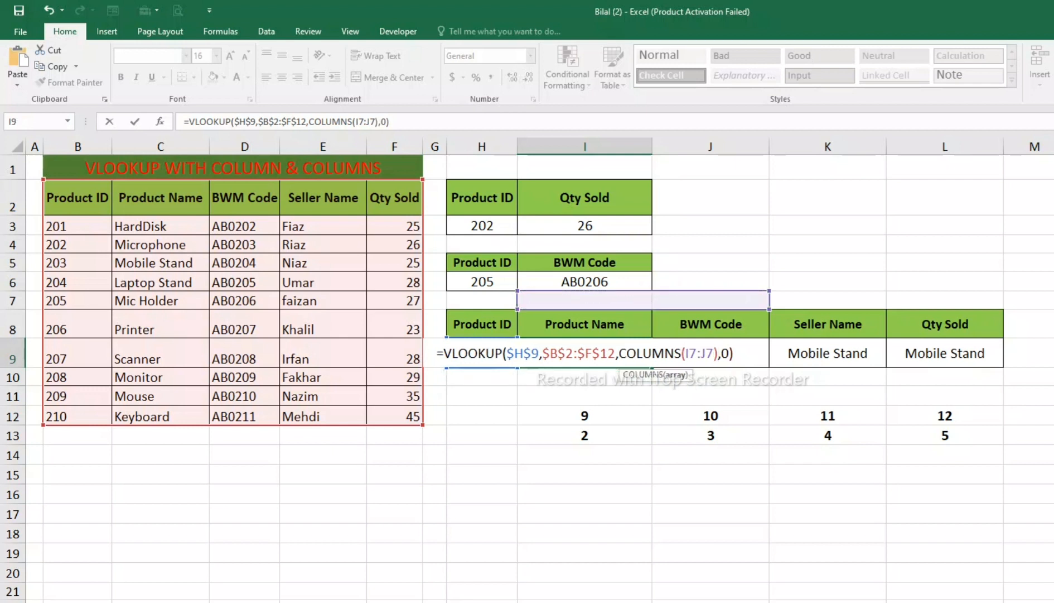
key("F4")
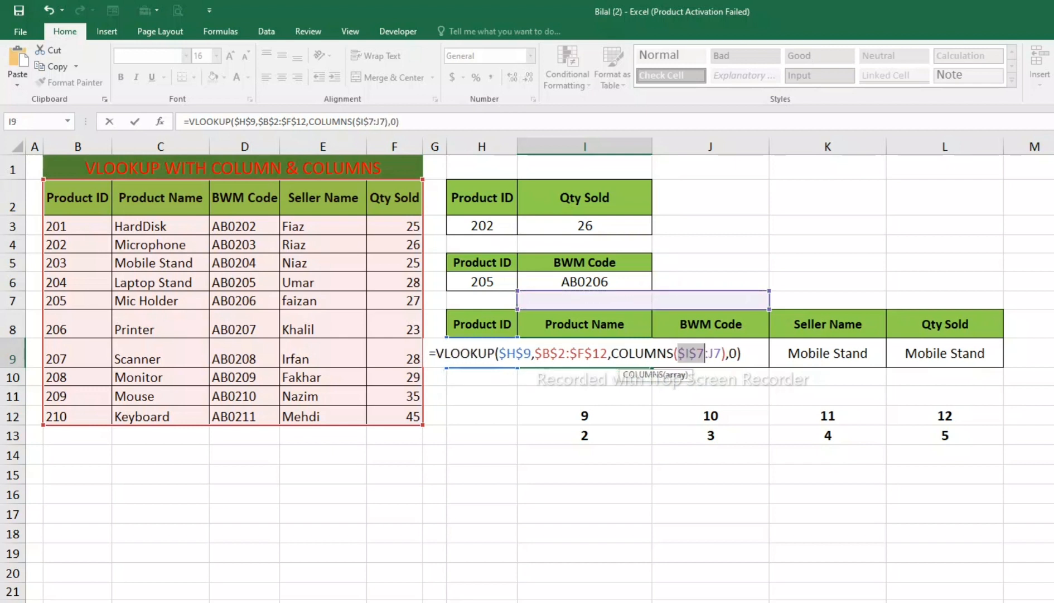
key("Return")
left_click(585, 353)
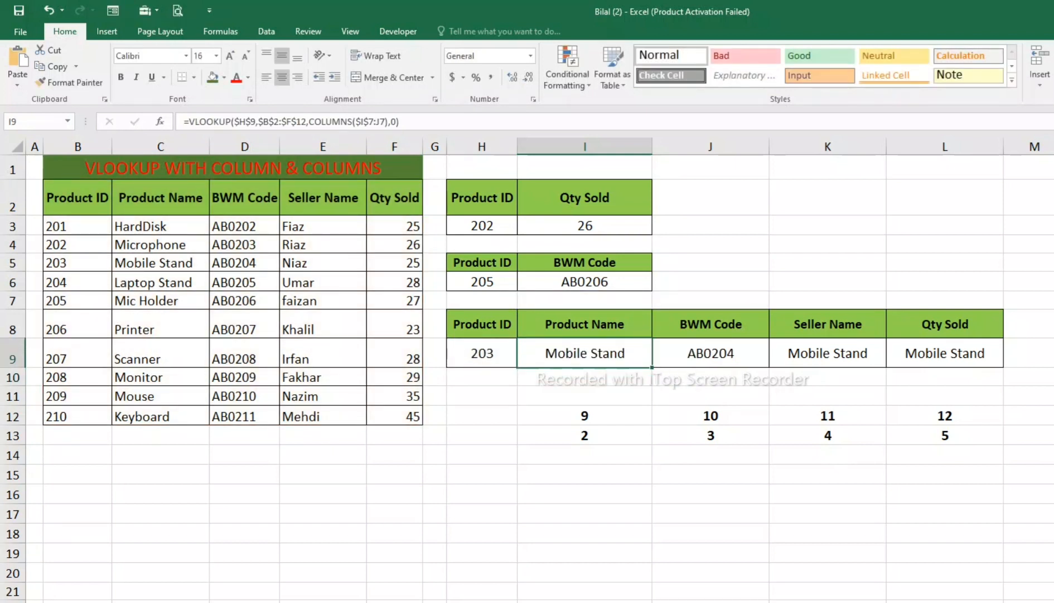
left_click_drag(652, 367, 959, 360)
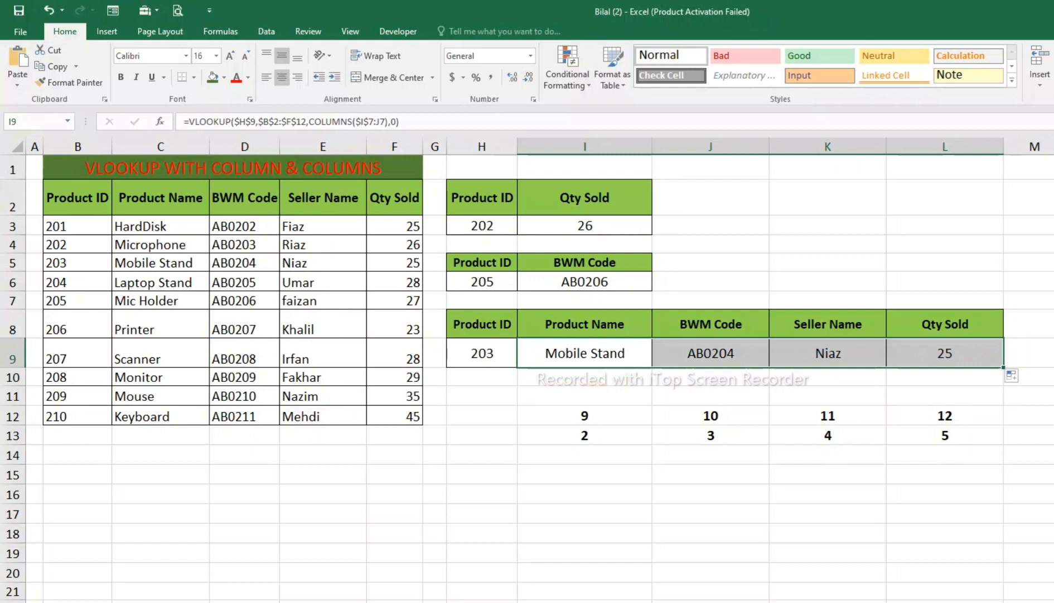
Step: Compare the lookup results in I9 to L9 with the source table's row for product 203
left_click(710, 353)
left_click(585, 353)
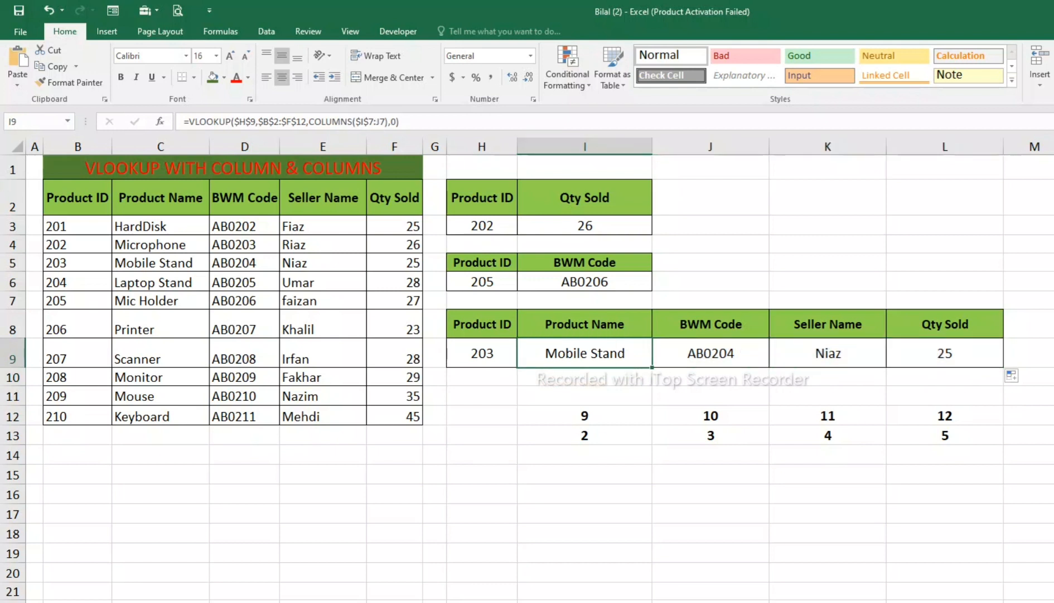
left_click(244, 263)
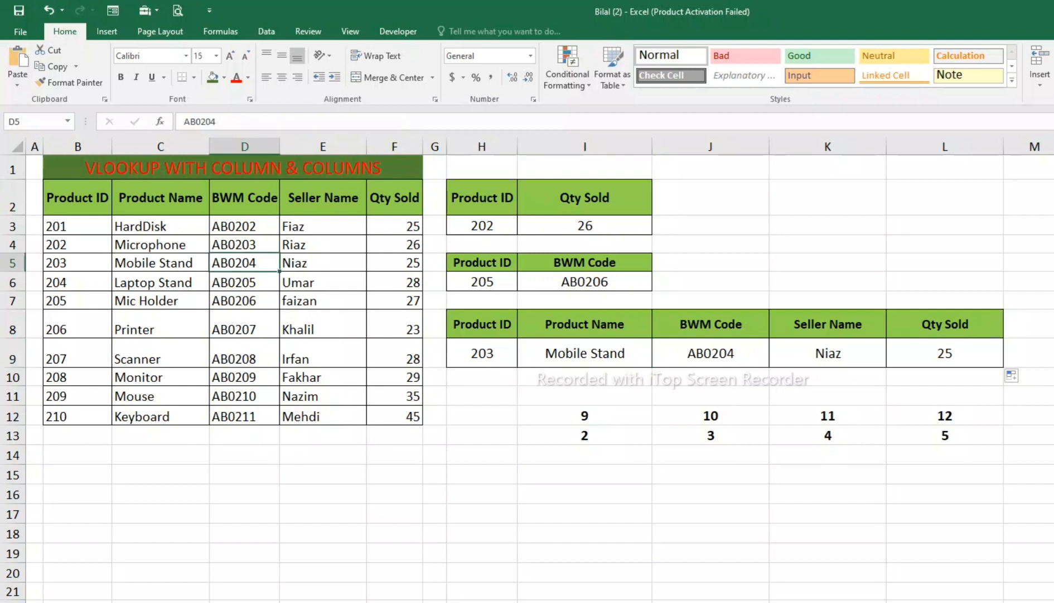
left_click(711, 353)
left_click(323, 262)
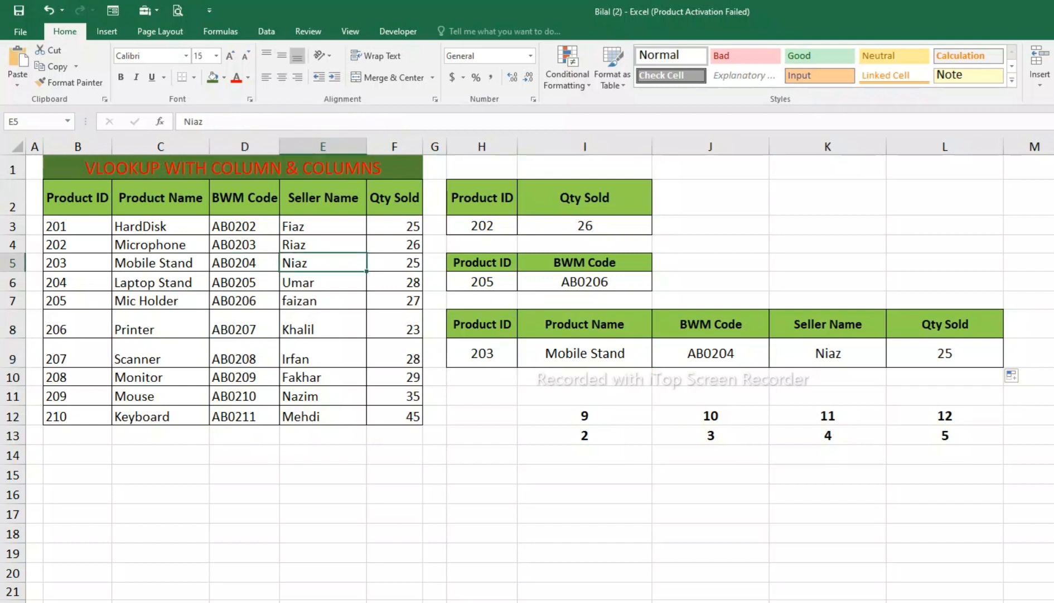
left_click(828, 354)
left_click(394, 263)
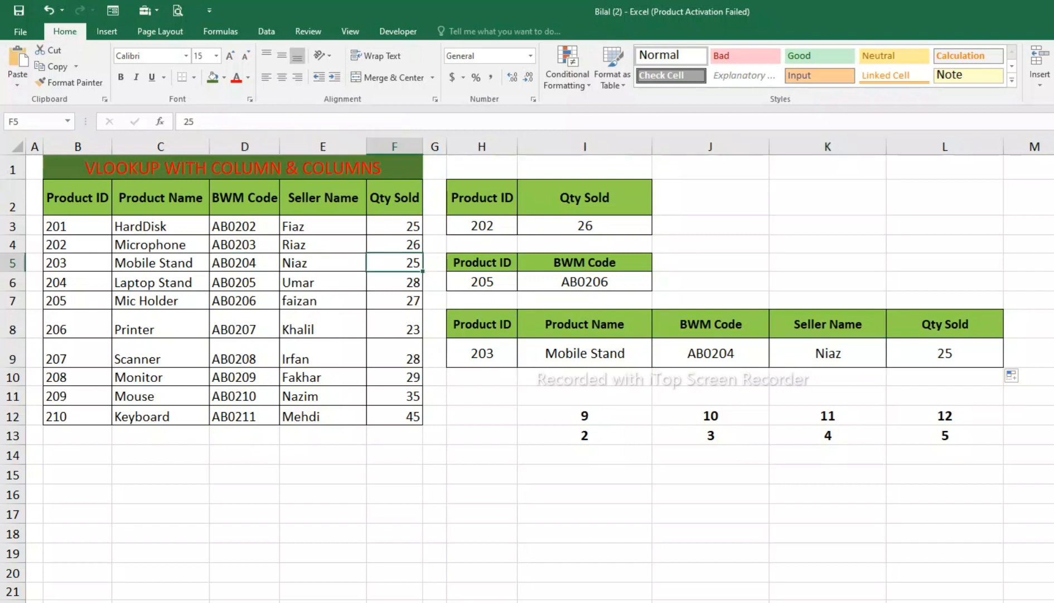
left_click(946, 353)
left_click(585, 353)
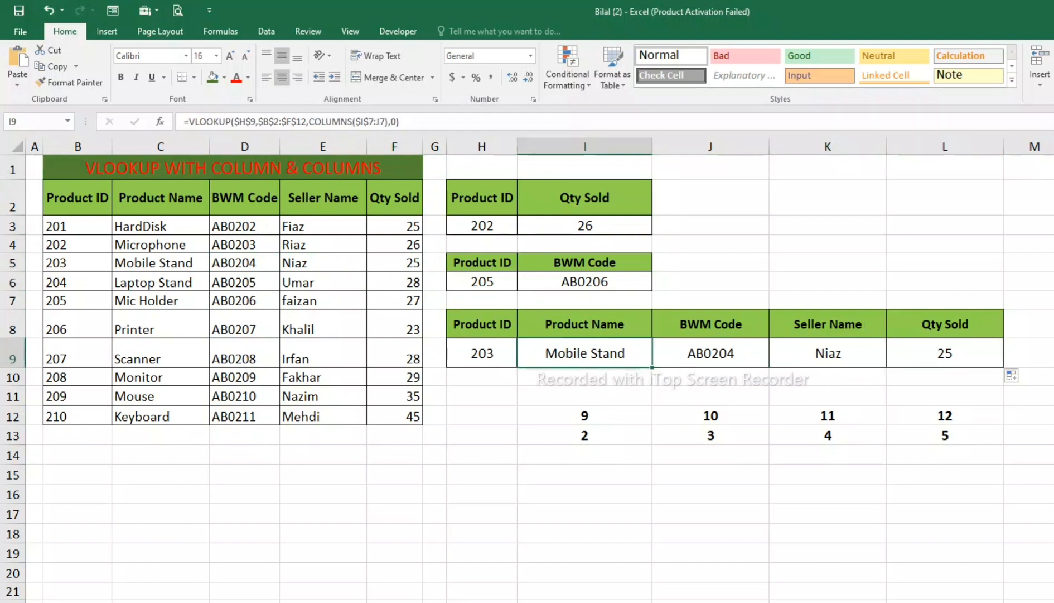
Step: Set the Product ID in H9 to 201 to test the lookup row
left_click(482, 354)
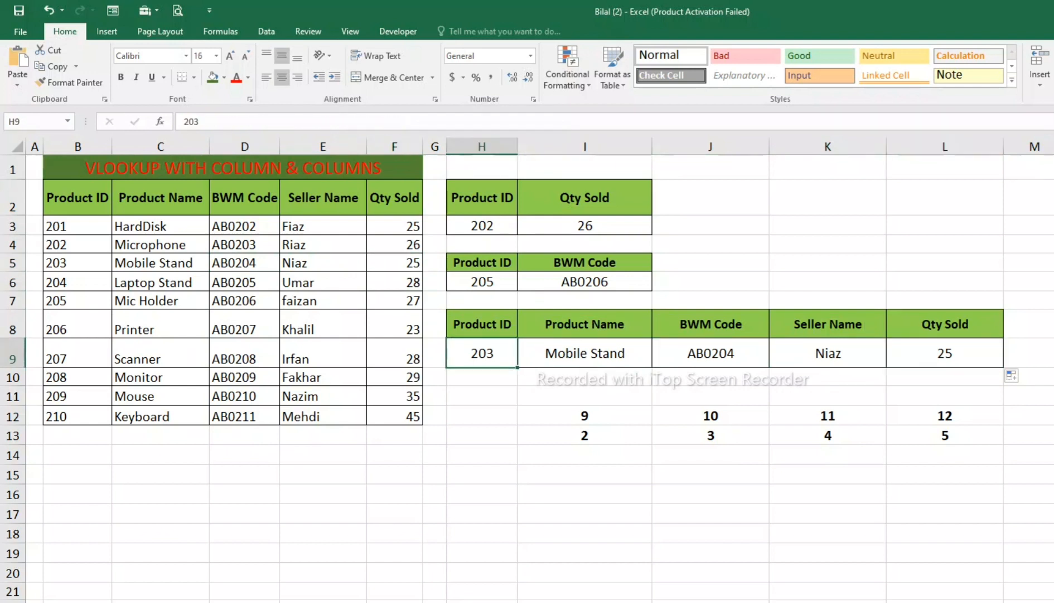
type("201")
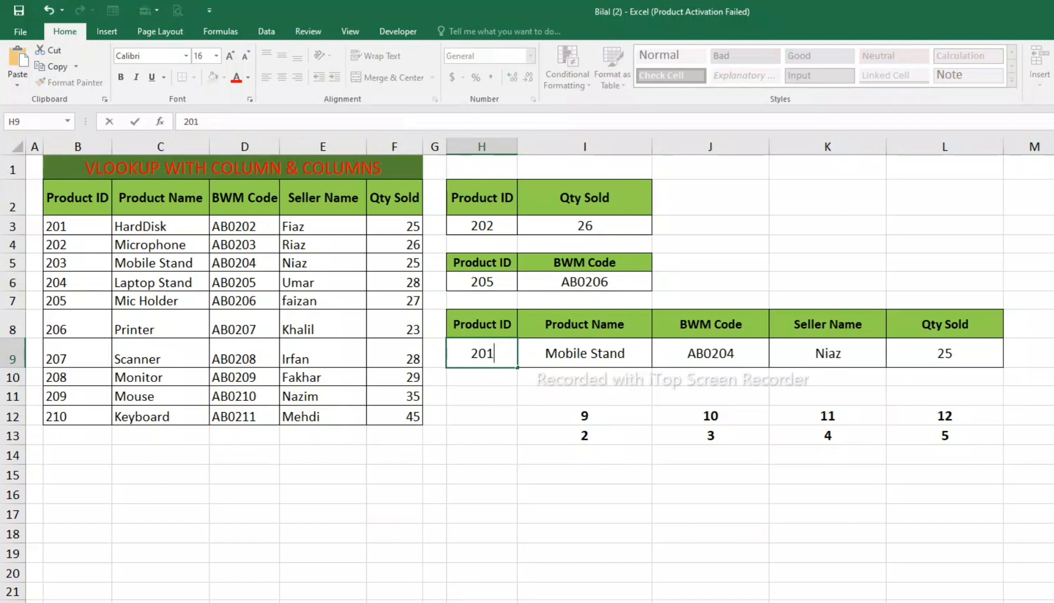
key("Return")
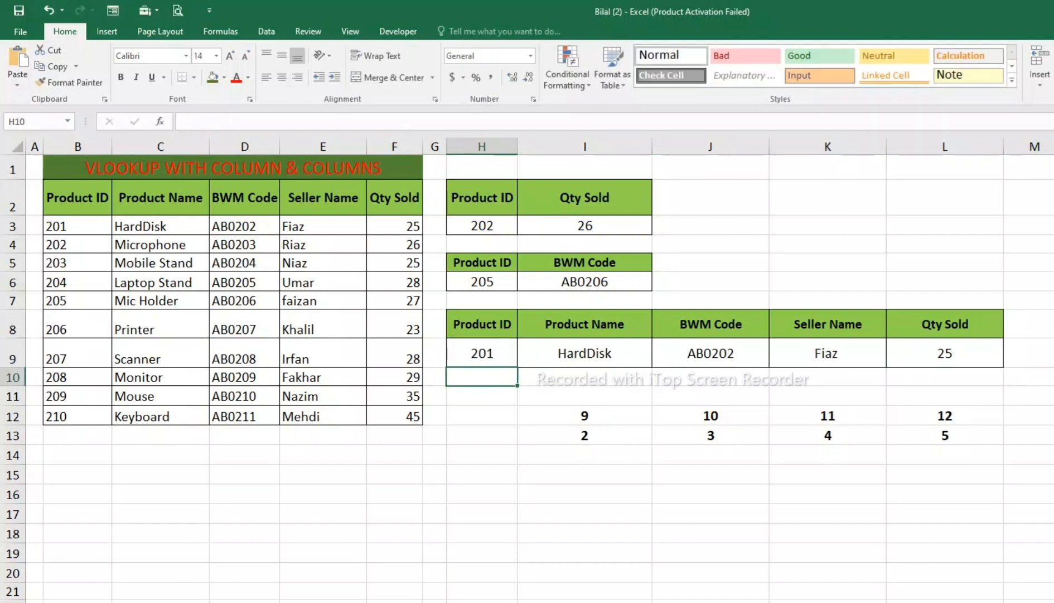
Step: Set the Product ID in H9 to 210 and check the lookup results across I9 to L9
left_click(482, 354)
type("210")
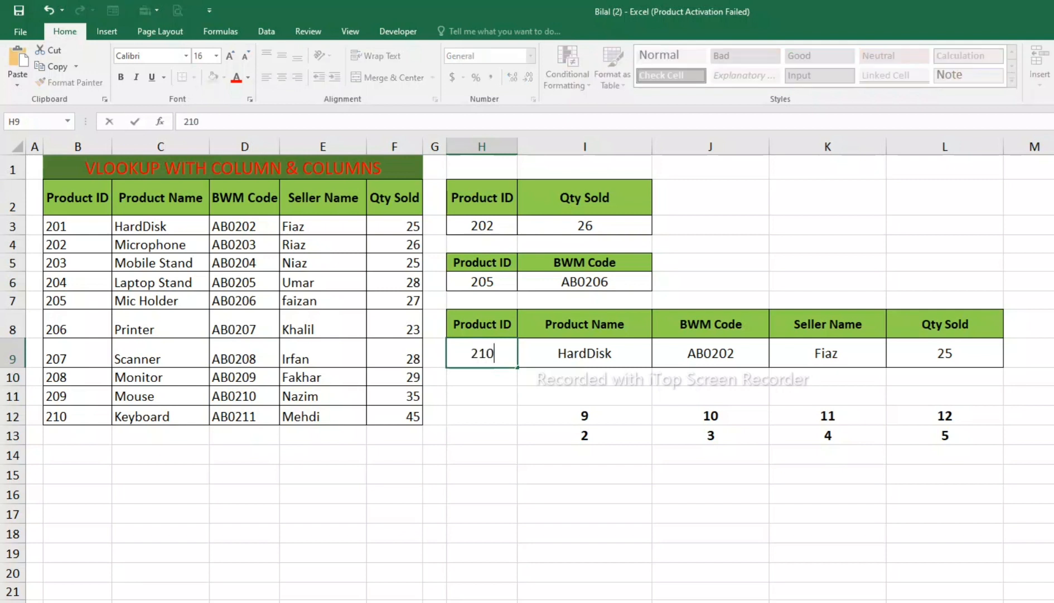
key("Return")
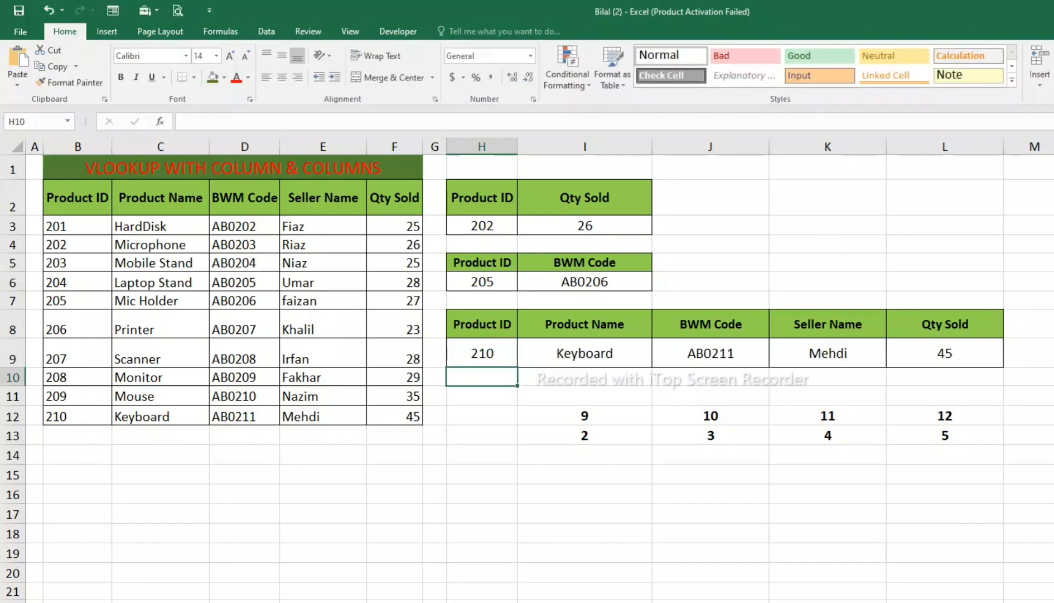
left_click_drag(585, 353, 945, 353)
left_click(711, 591)
Step: Try to insert a reference to I14 before I11 in the COLUMN formula in I12
left_click(584, 415)
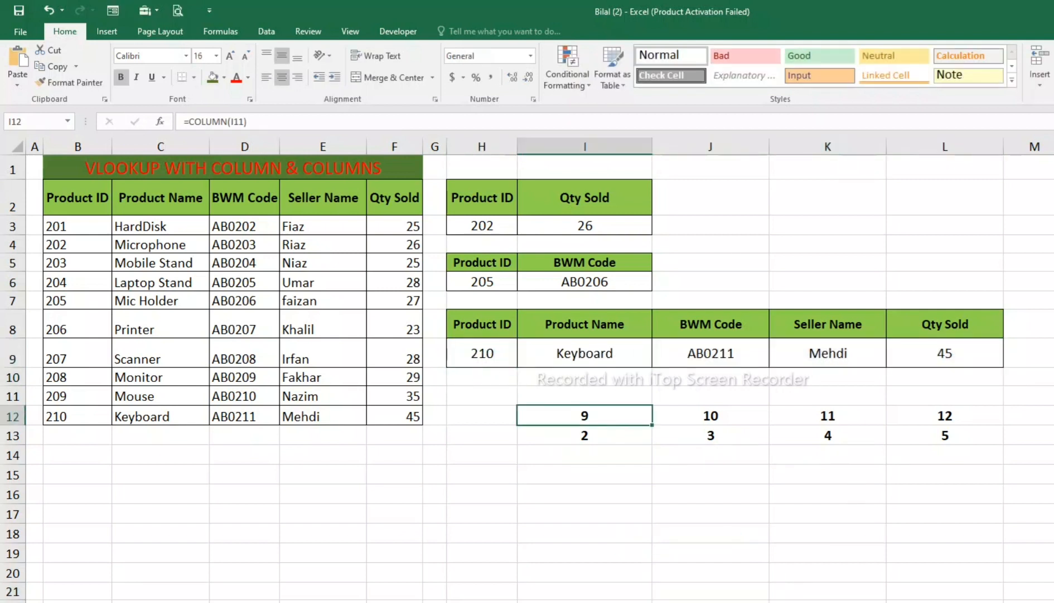
key("F2")
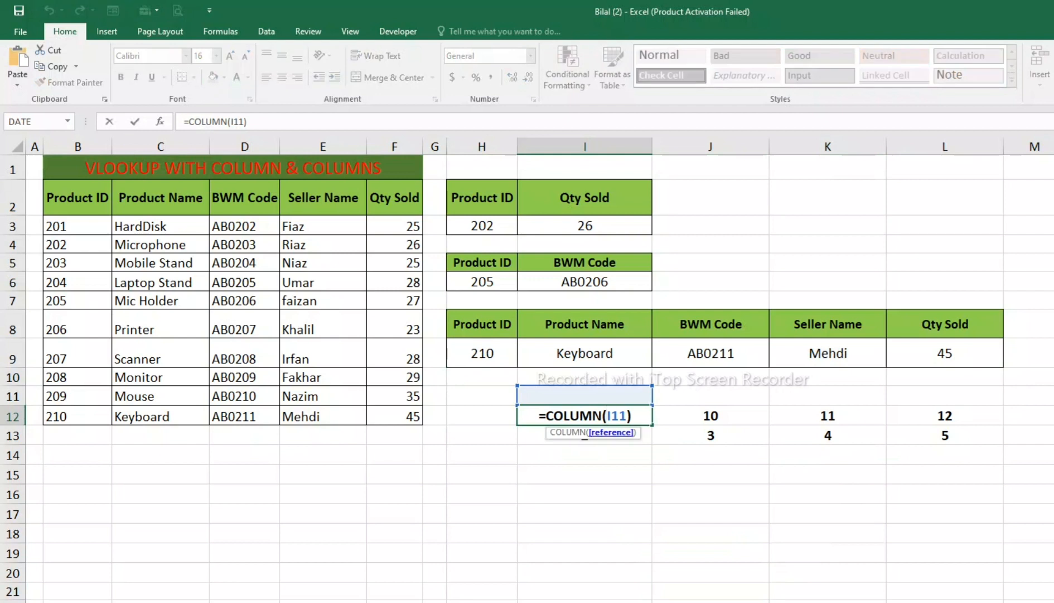
left_click(597, 454)
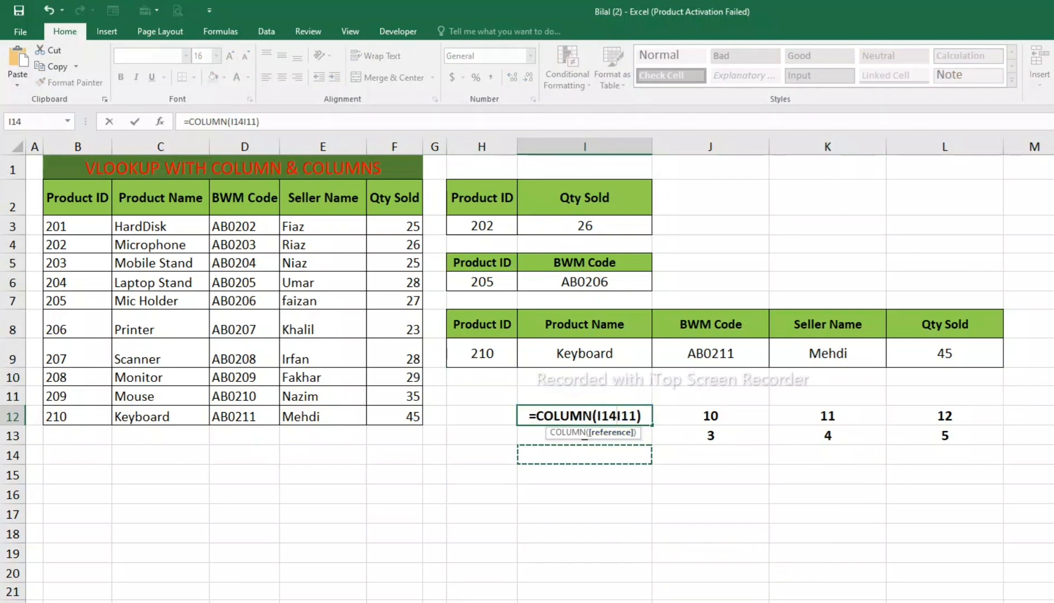
key("ctrl+z")
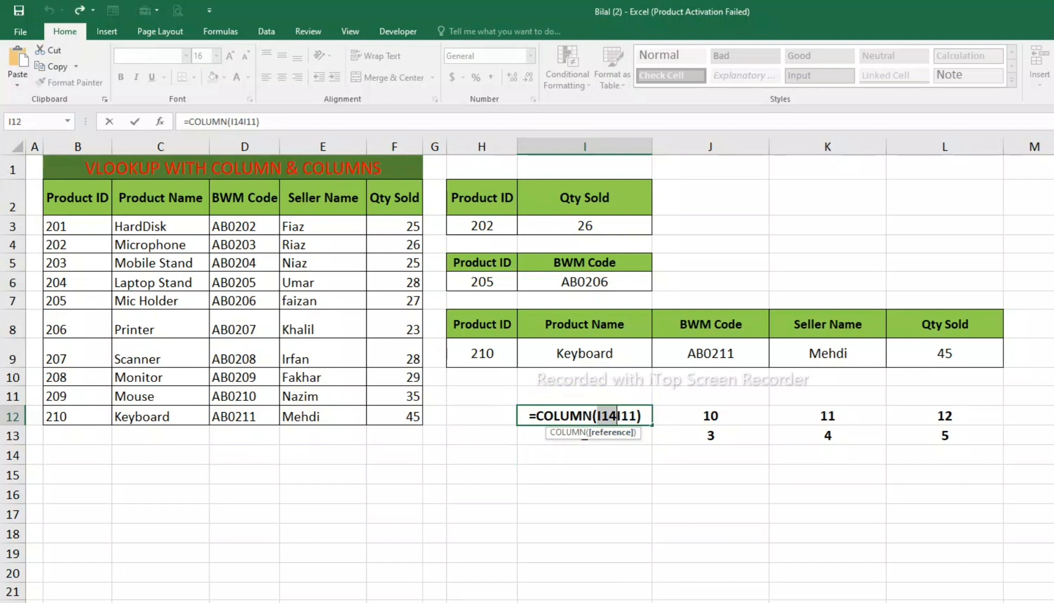
key("Return")
key("Return")
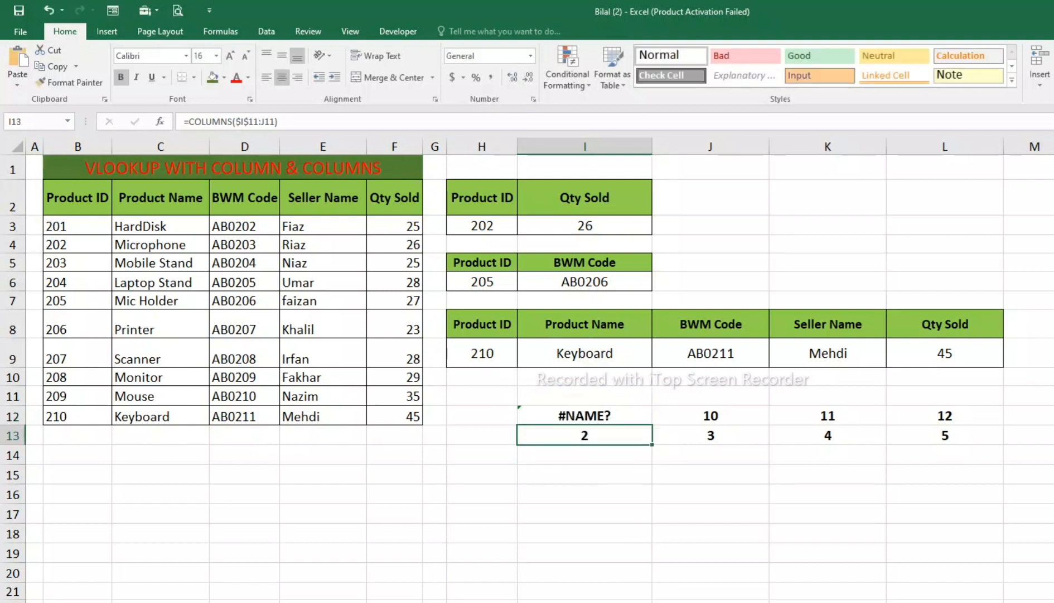
Step: Remove the broken COLUMN formula from I12, leaving the cell empty
double_click(601, 416)
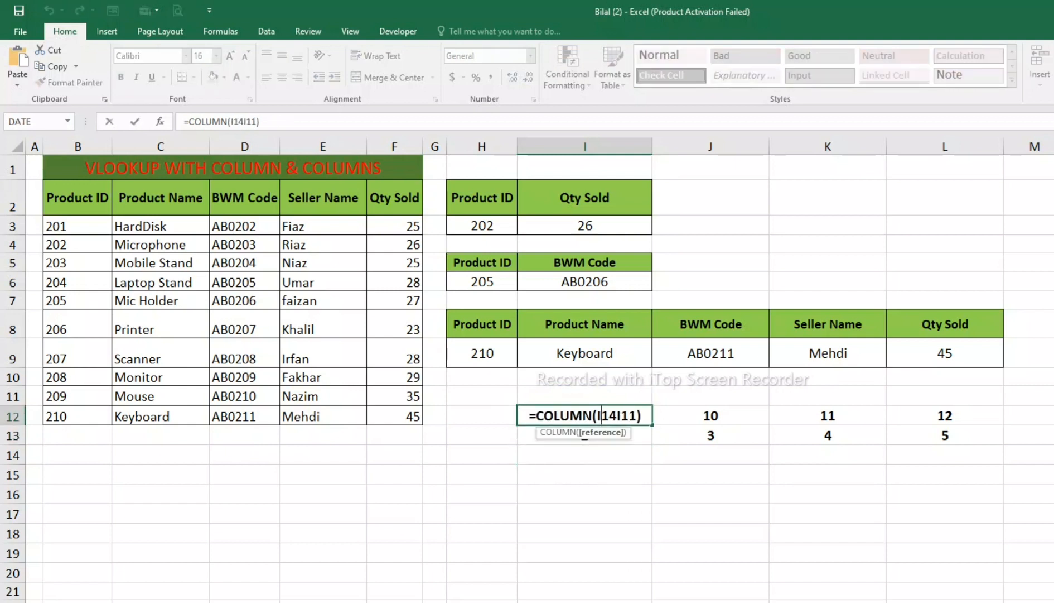
left_click(621, 416)
key("BackSpace")
key("BackSpace")
key("BackSpace")
key("BackSpace")
key("BackSpace")
key("BackSpace")
key("BackSpace")
key("BackSpace")
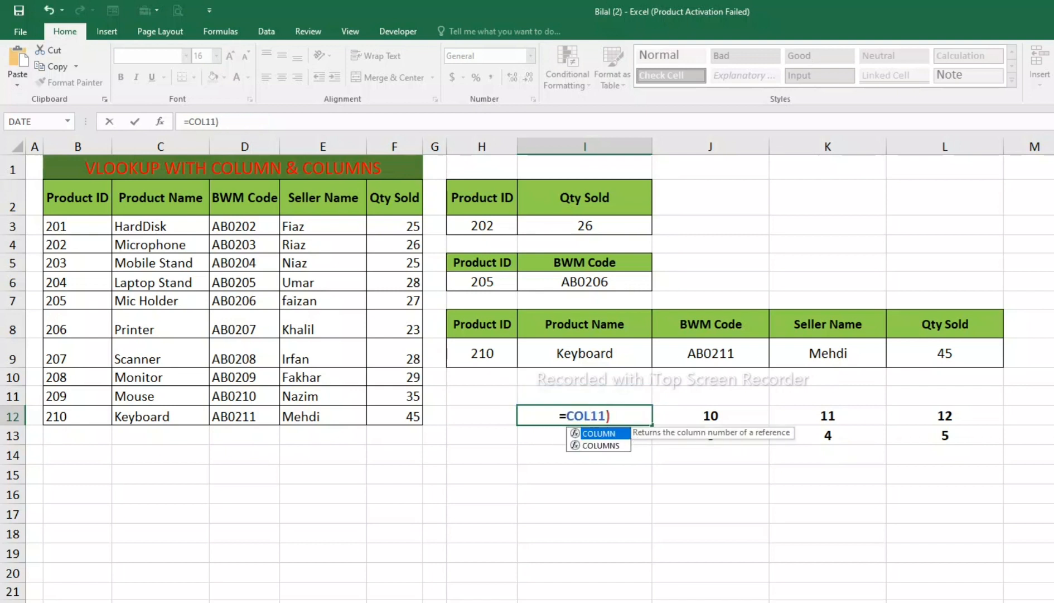
key("Escape")
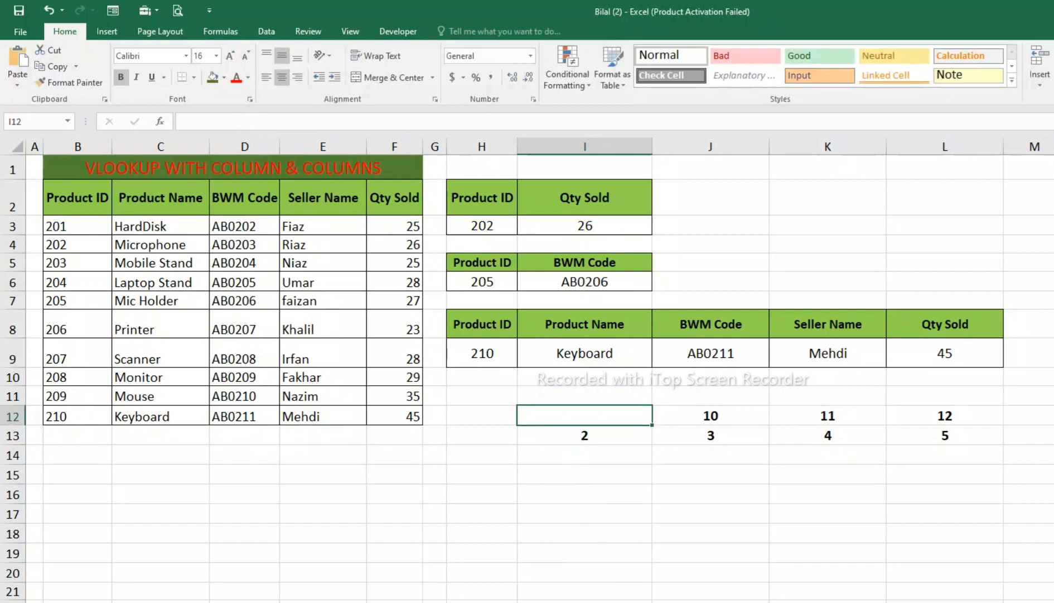
left_click_drag(161, 197, 1035, 475)
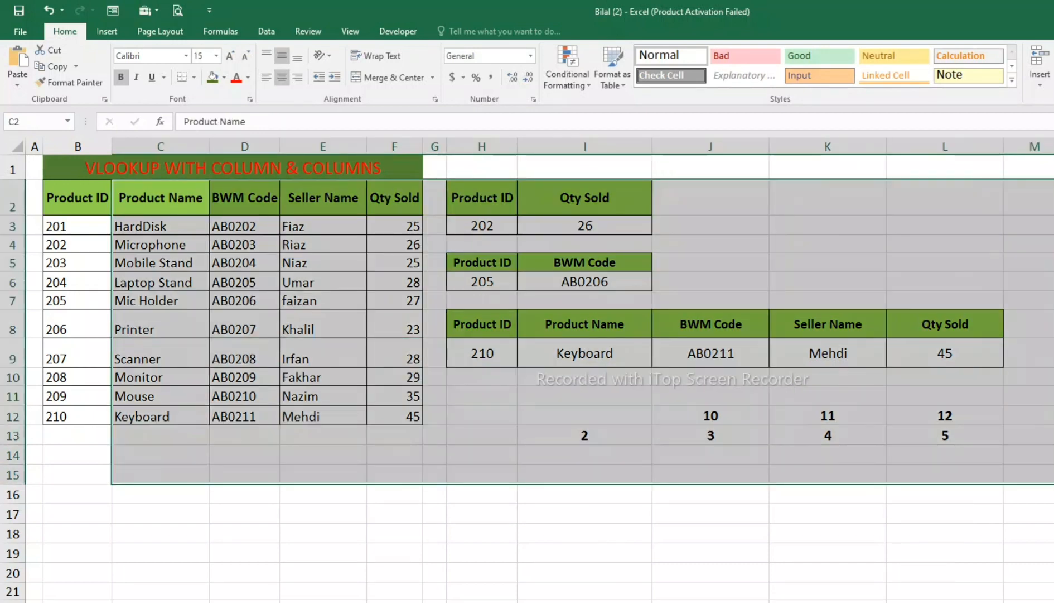
left_click(711, 475)
left_click(434, 353)
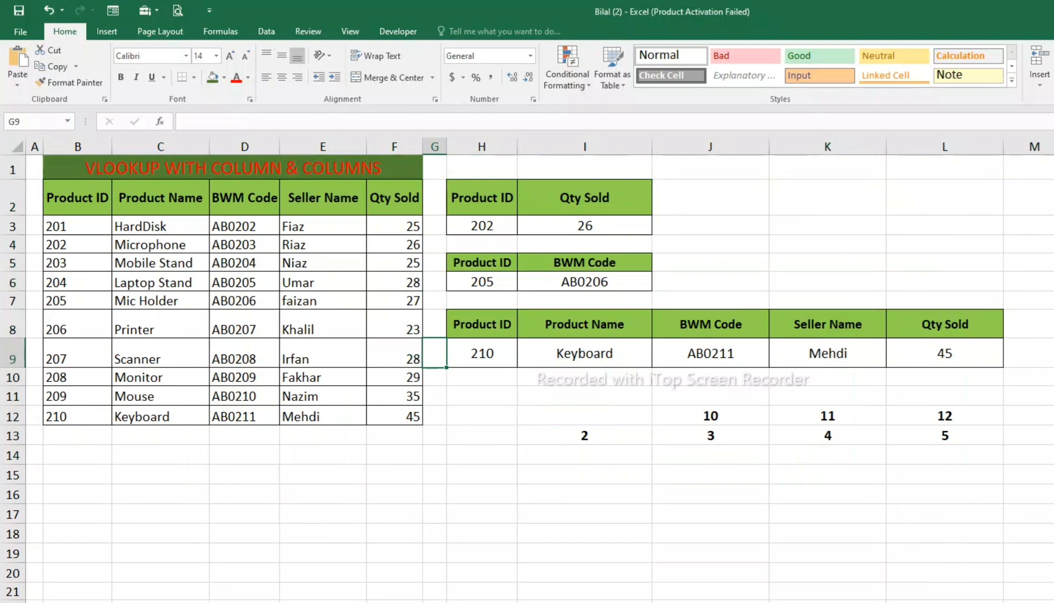